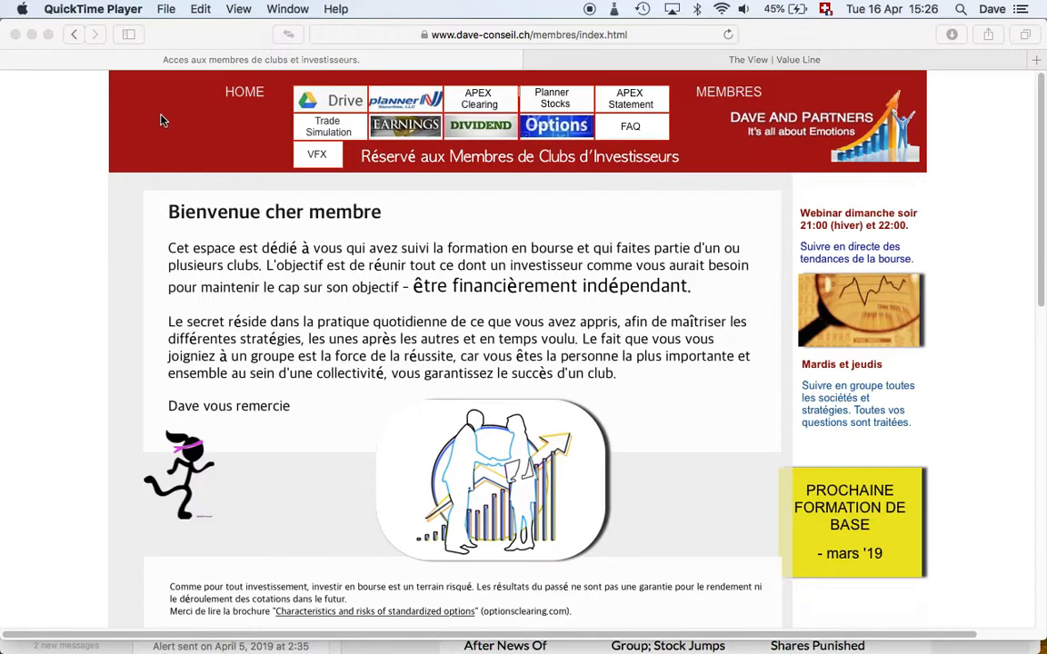
- Find and launch the Stickies app
key(super+space)
text(sti)
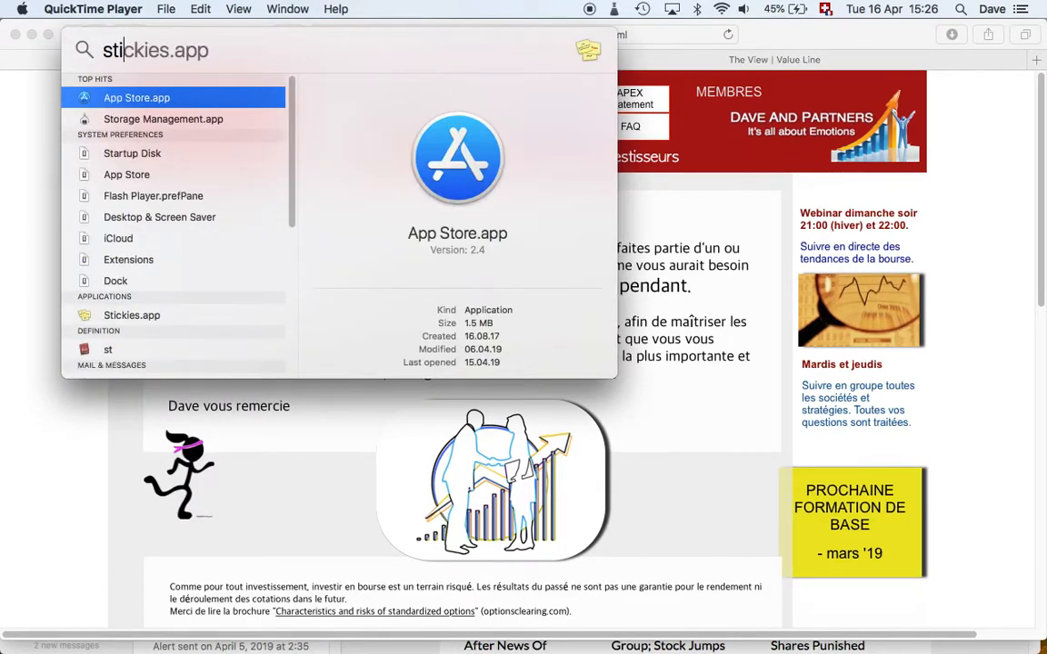
key(Return)
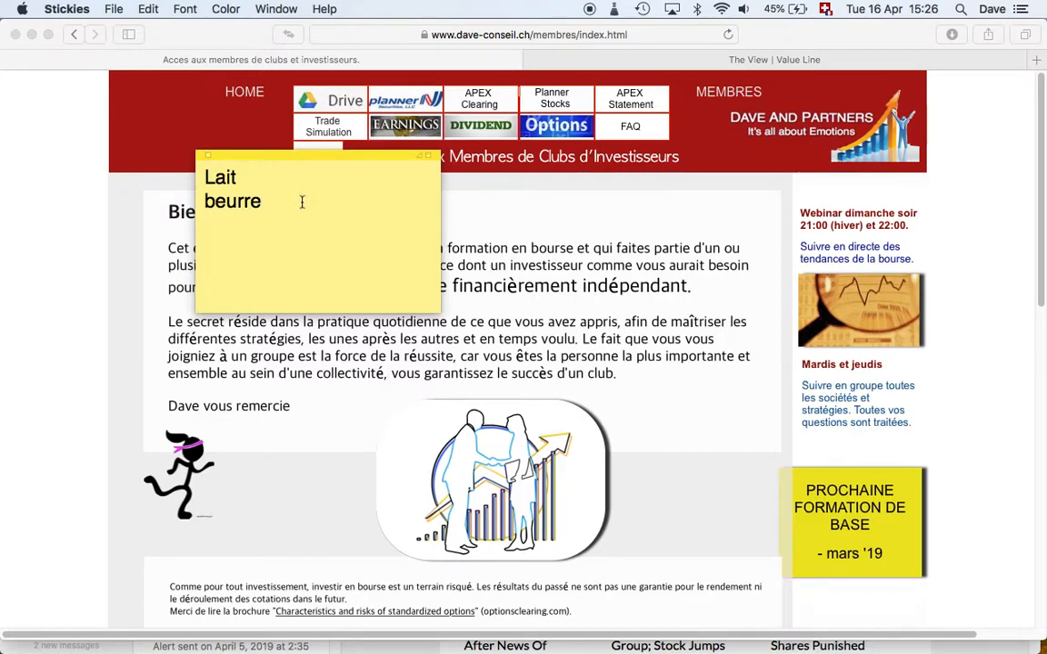
- Replace the sticky note's text with four lines: "Lire un e-mail", "PDF", "le traduire" and "Tag"
drag(301, 203, 194, 168)
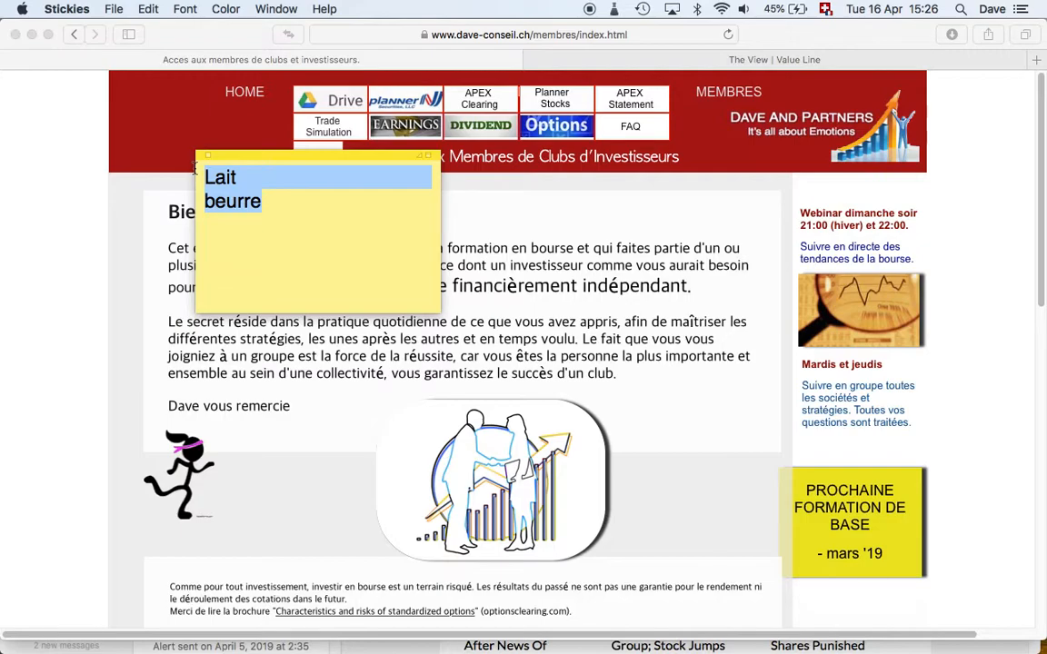
text(Lire )
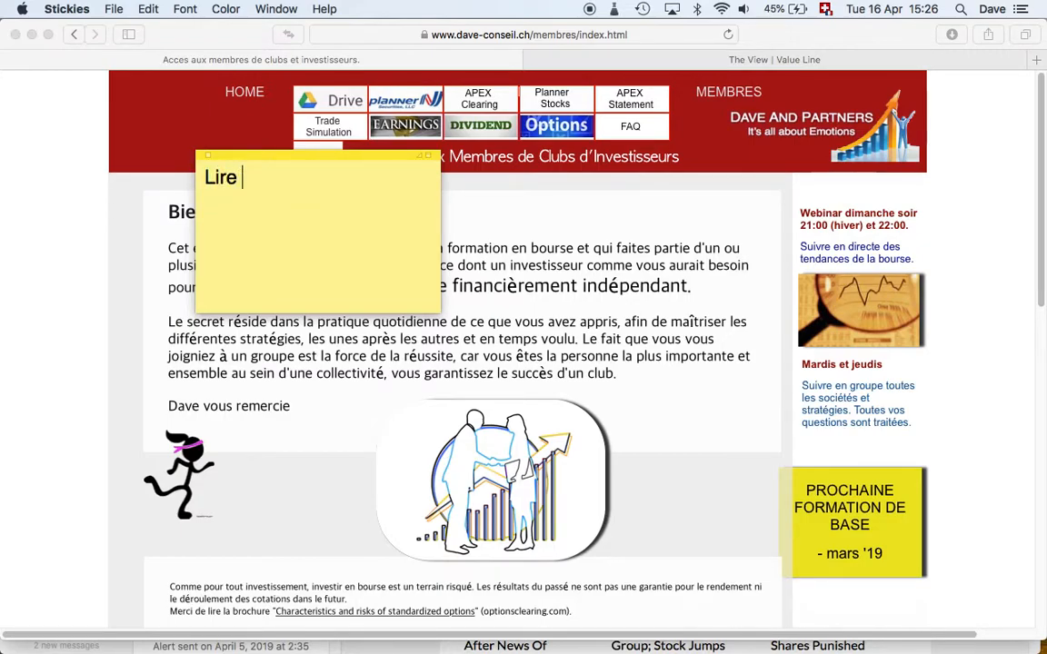
text(un e-m)
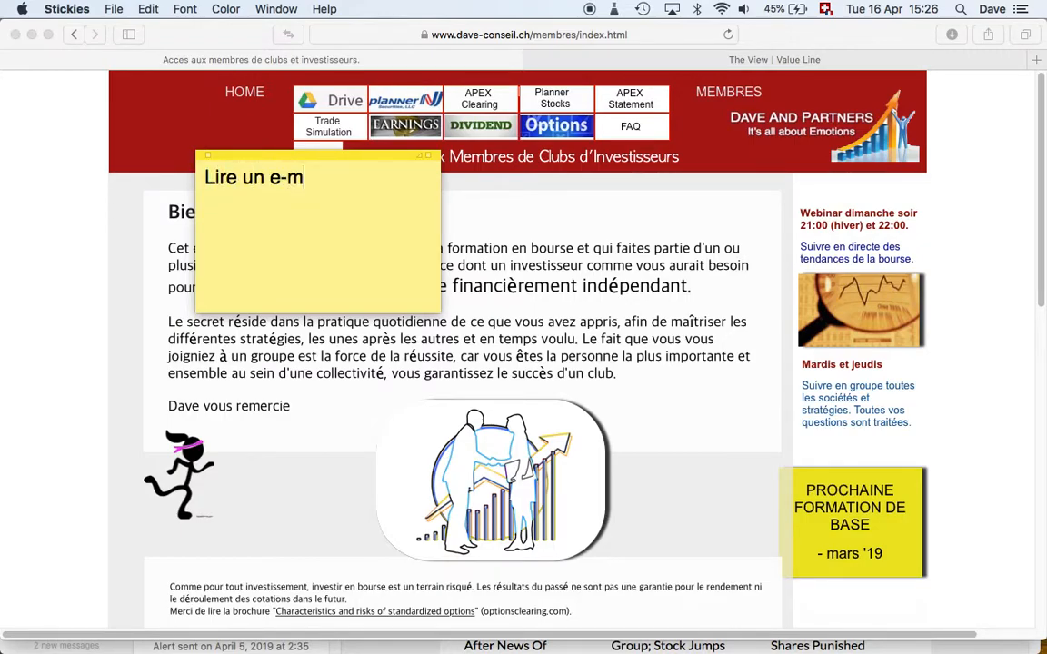
text(ail)
key(Return)
text(PDF)
key(Return)
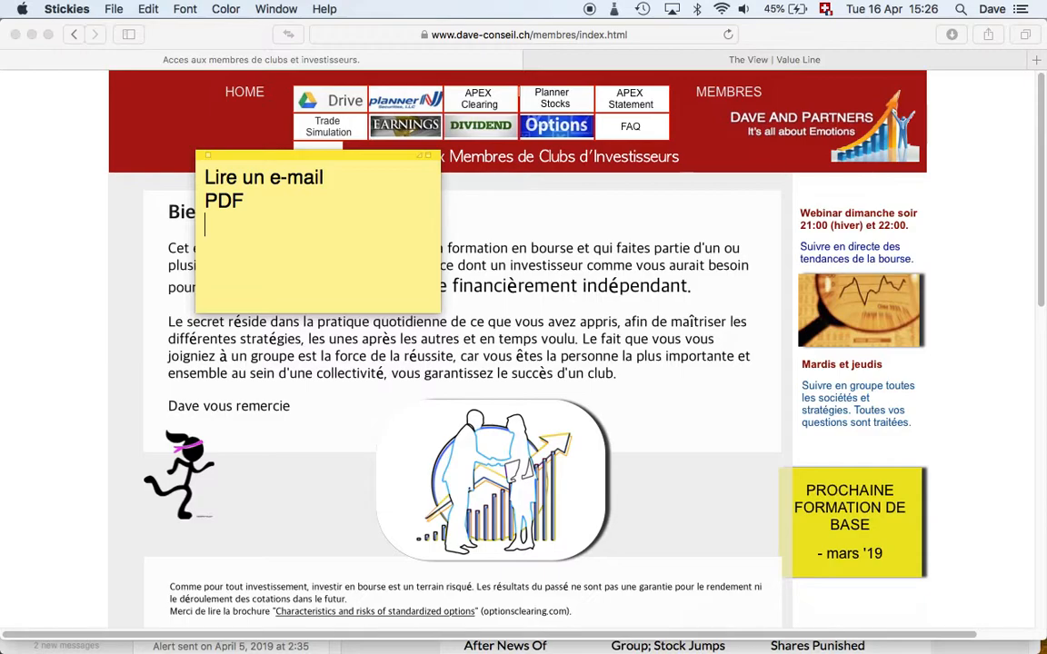
text(le traduire)
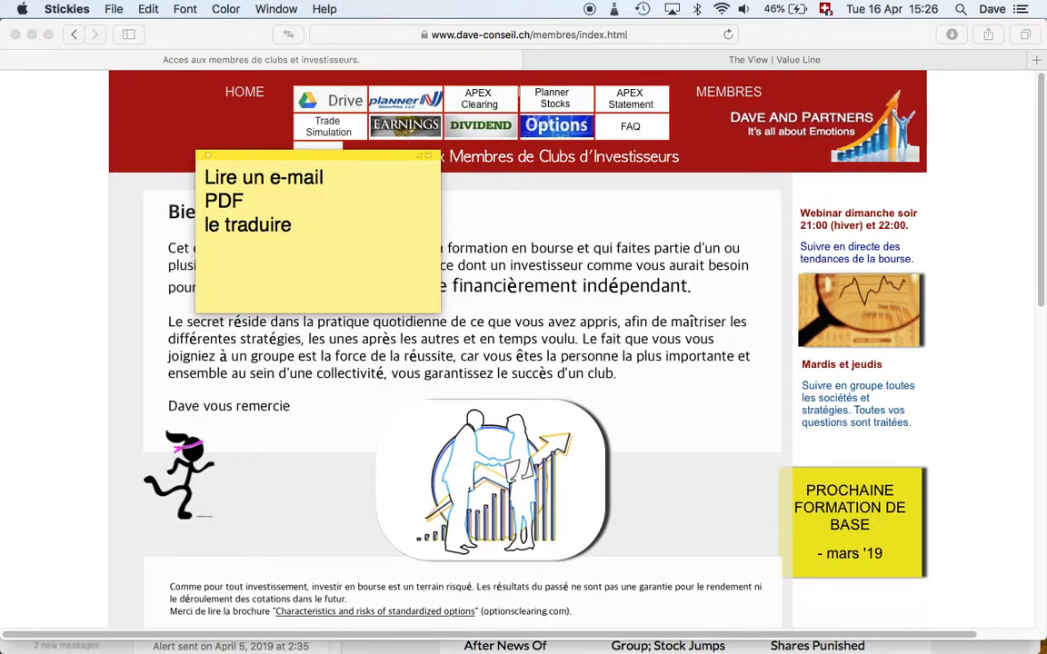
key(Return)
text(Tage)
key(BackSpace)
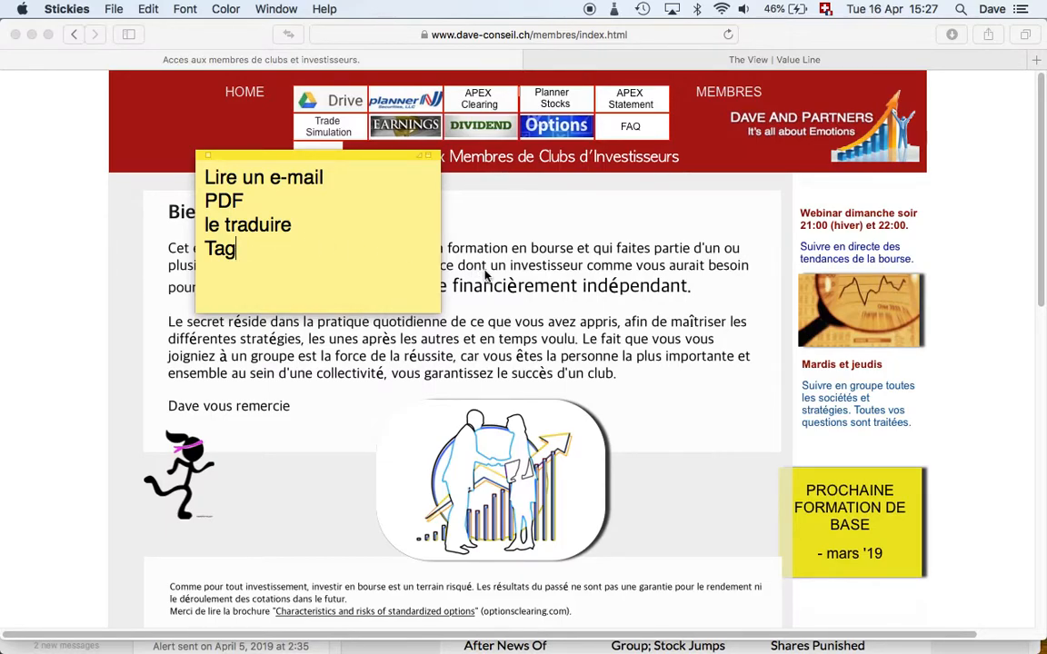
- Switch to Mail and follow the link in the Value Line newsletter to continue reading The View
mouse_move(316, 641)
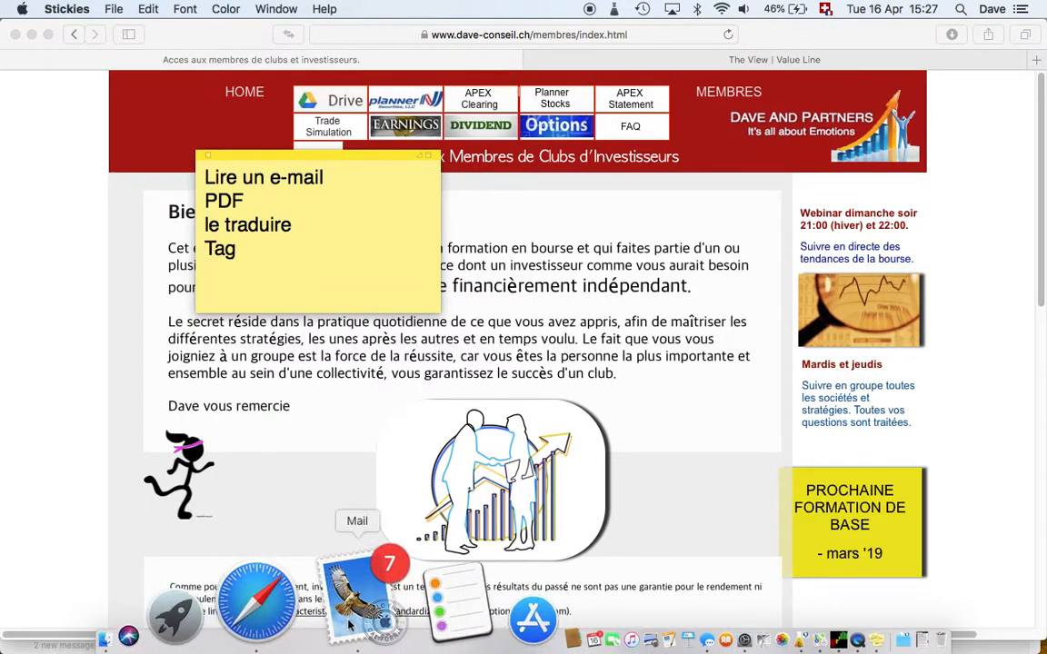
click(350, 618)
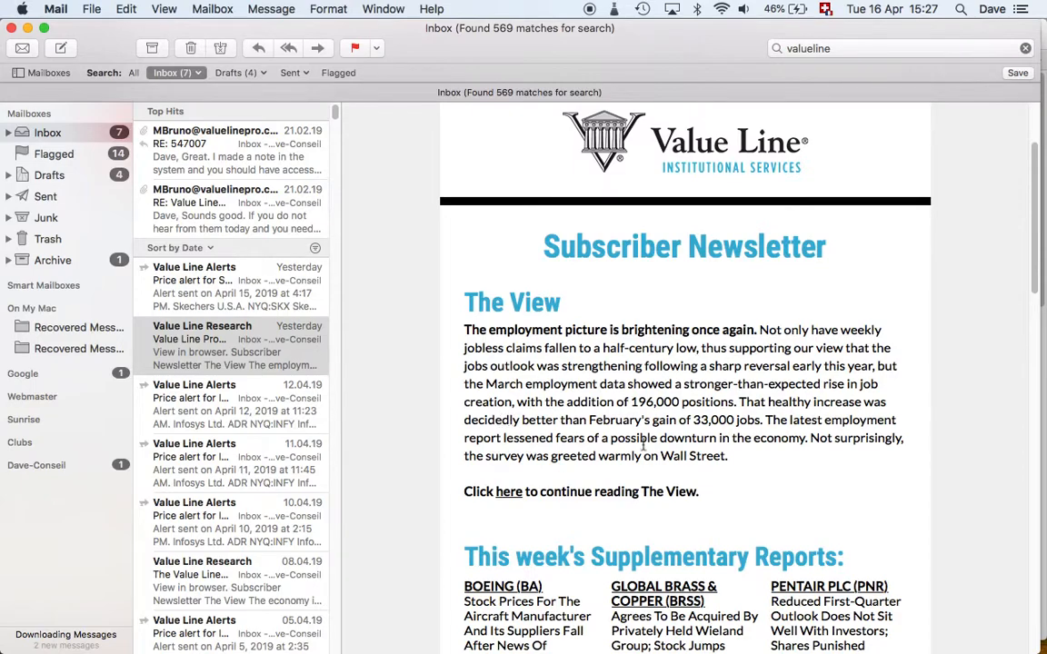
click(507, 493)
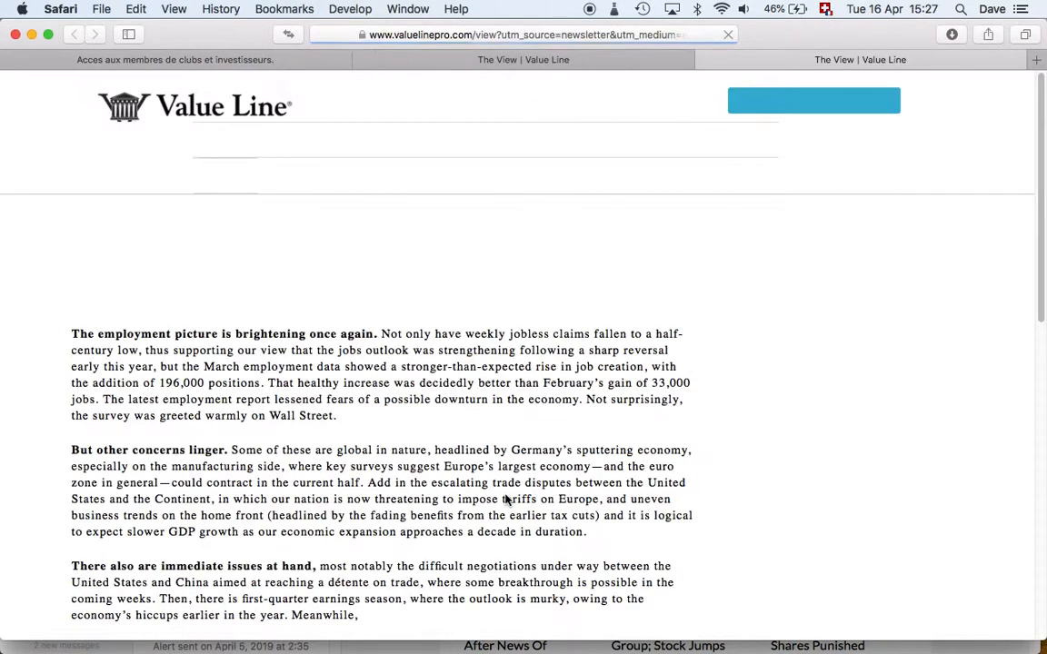
- Skim The View article and display it in Safari's Reader view
scroll(507, 497, down, 10)
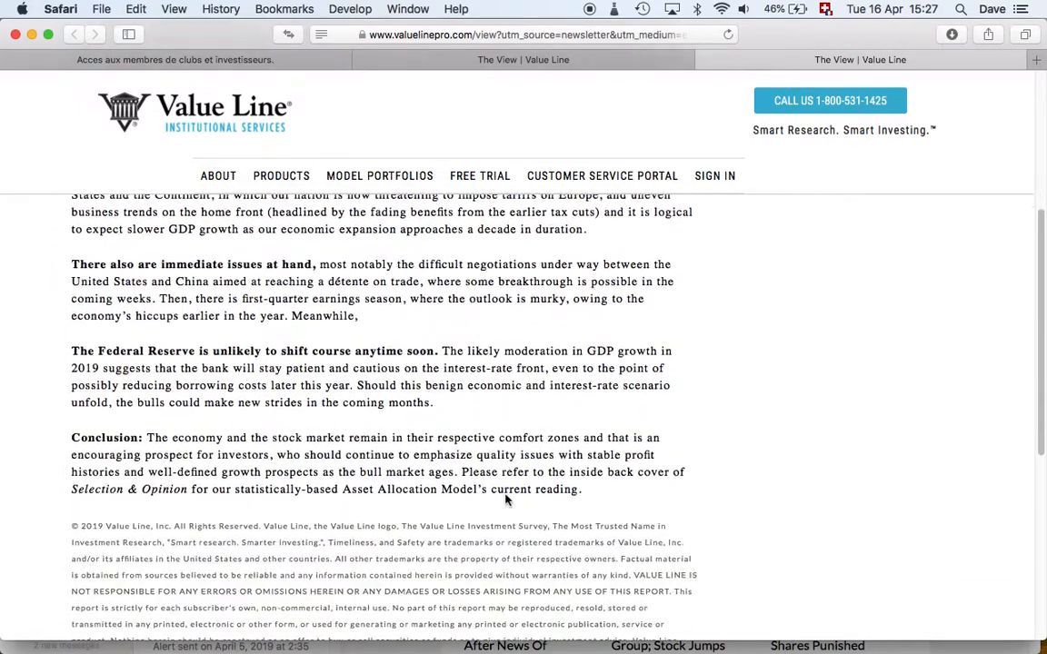
scroll(507, 497, up, 10)
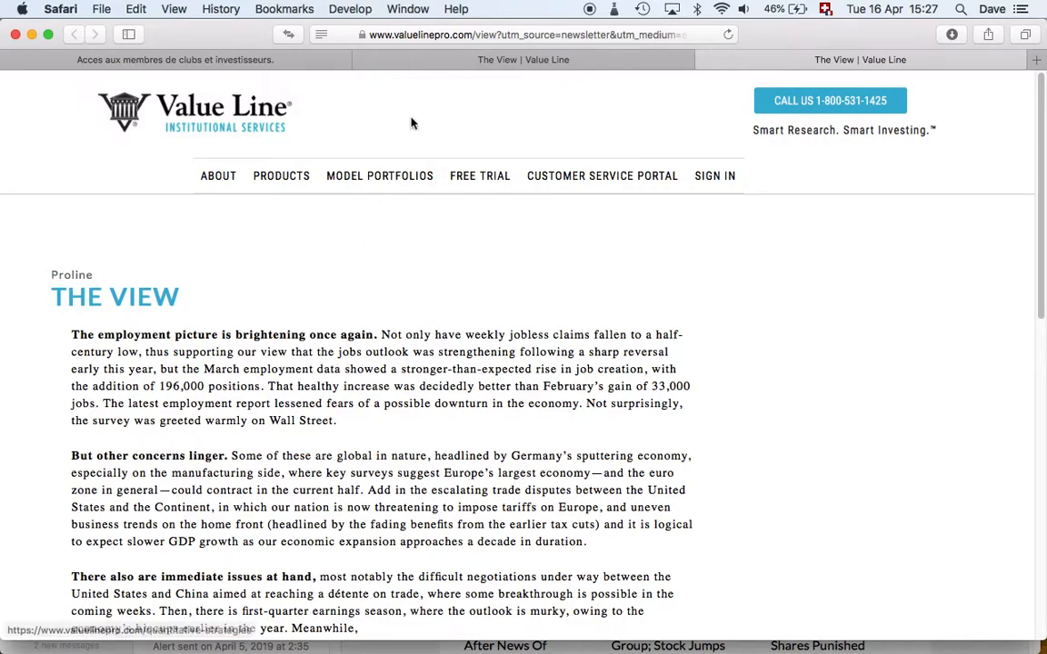
click(322, 35)
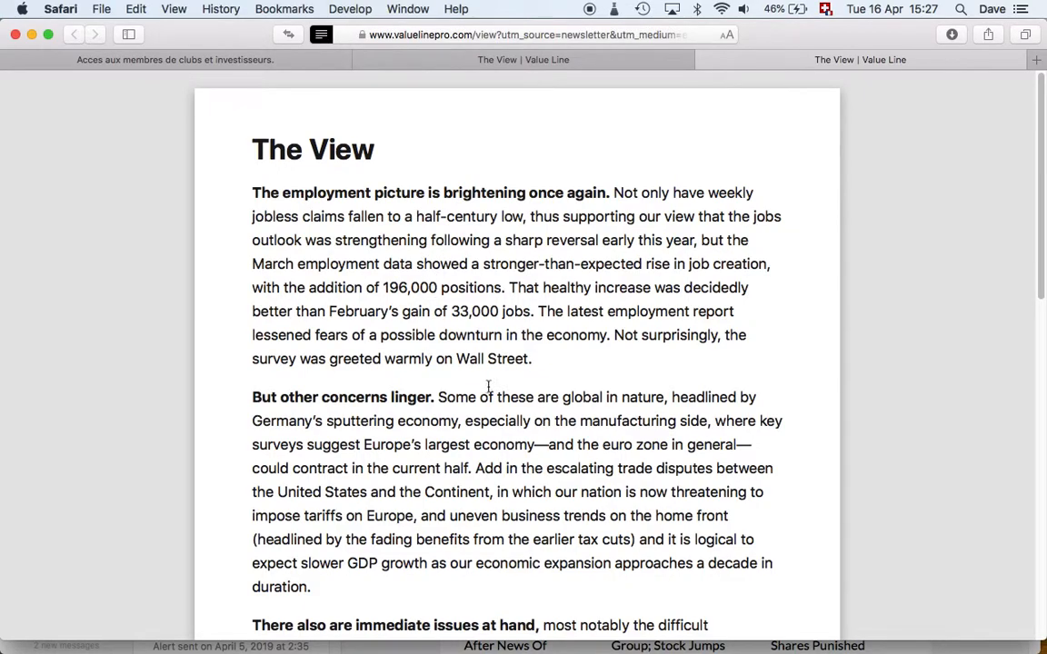
scroll(479, 466, down, 15)
scroll(479, 467, up, 15)
- Start exporting the article as a PDF and assign it the News tag
click(95, 9)
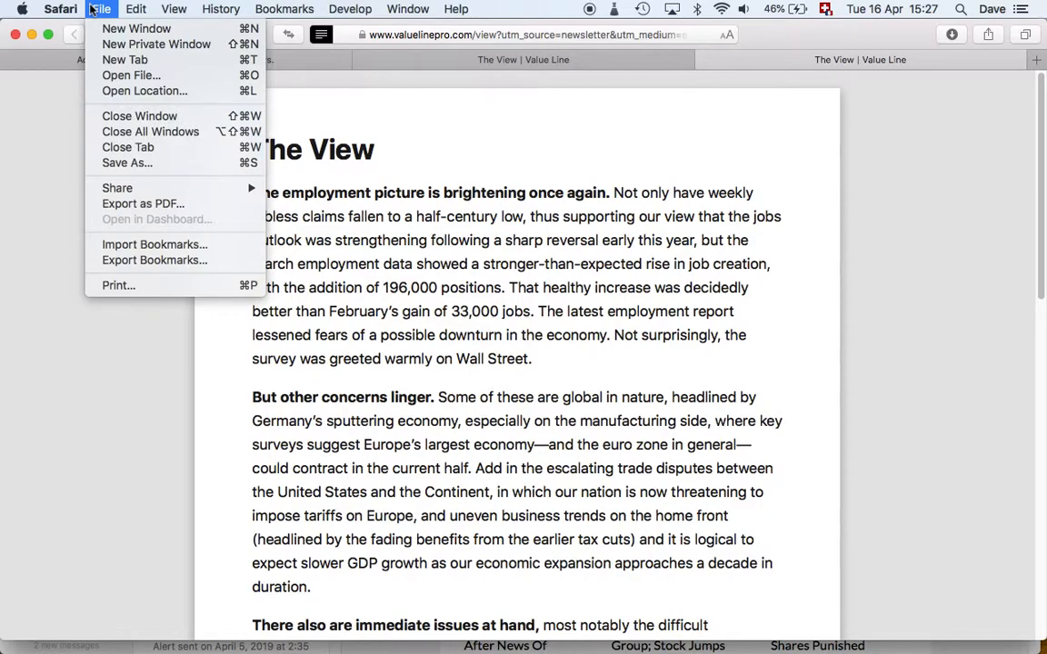
click(100, 206)
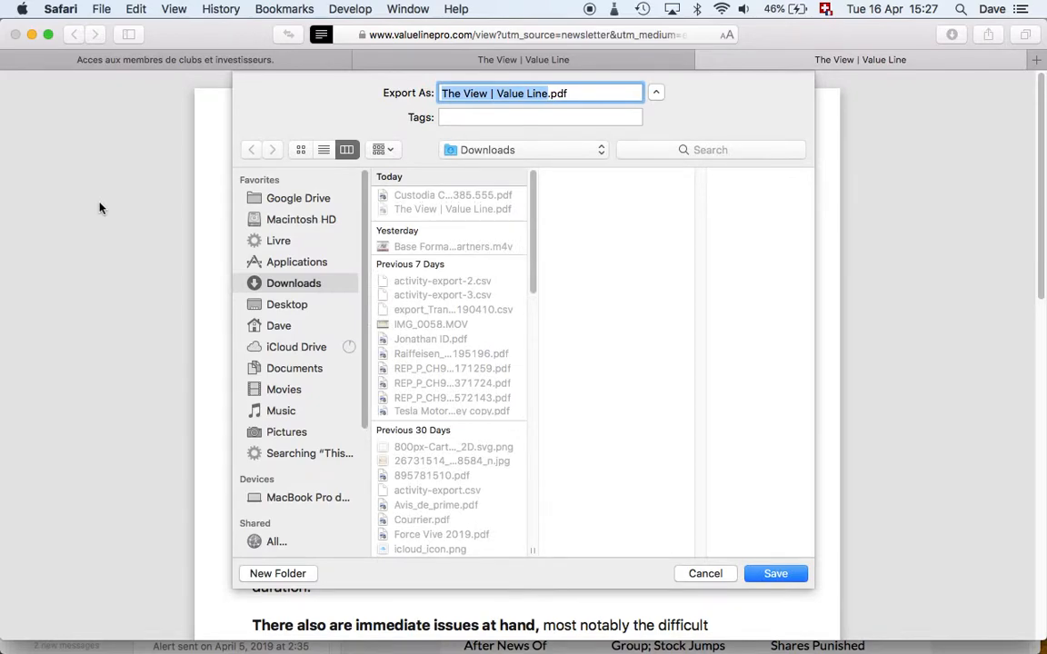
click(481, 116)
text(ne)
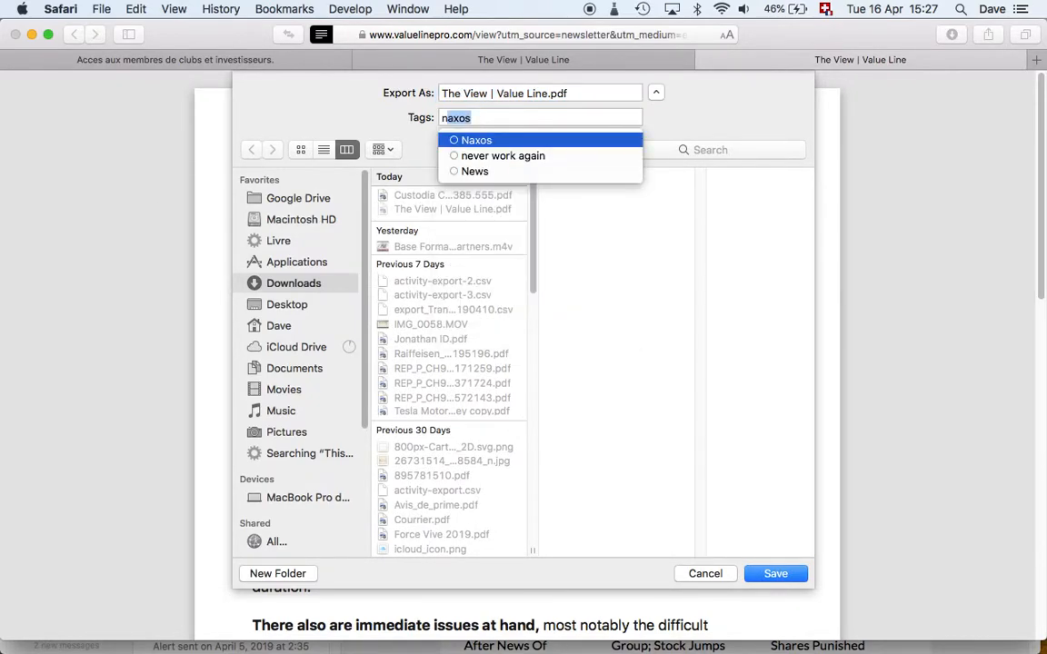
key(Down)
key(Return)
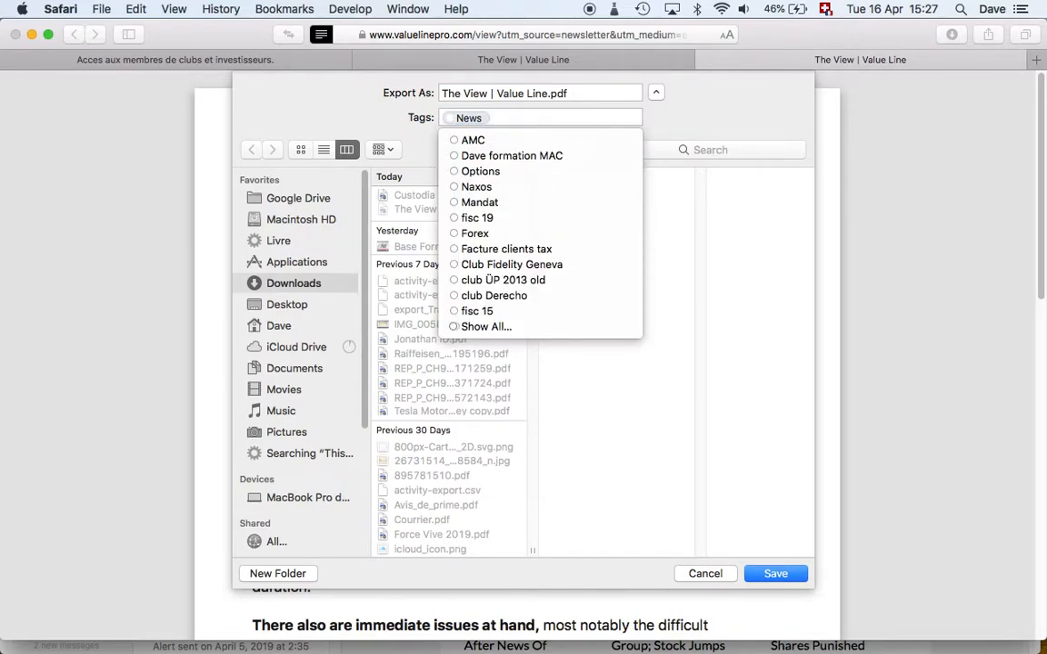
key(Tab)
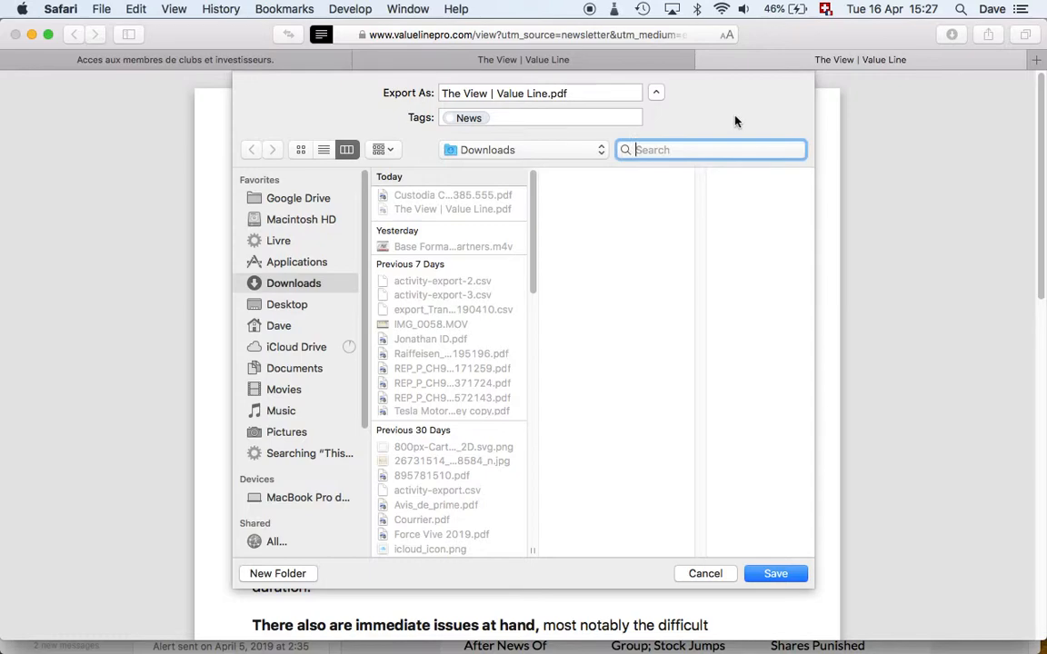
- Choose the Preview — iCloud folder as the destination and save the PDF there
click(564, 151)
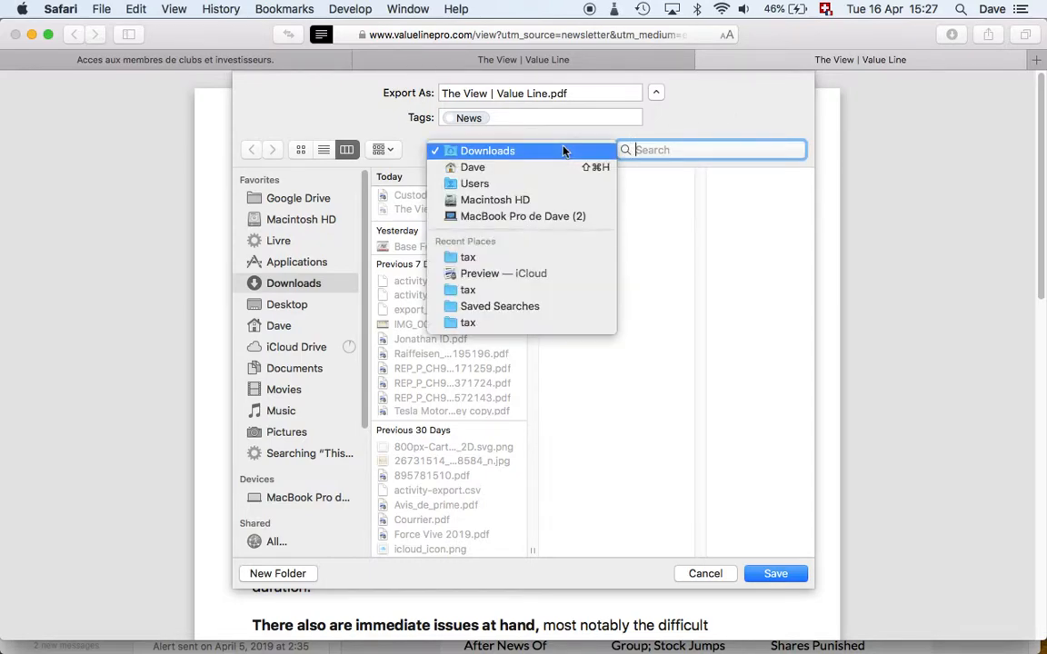
click(513, 274)
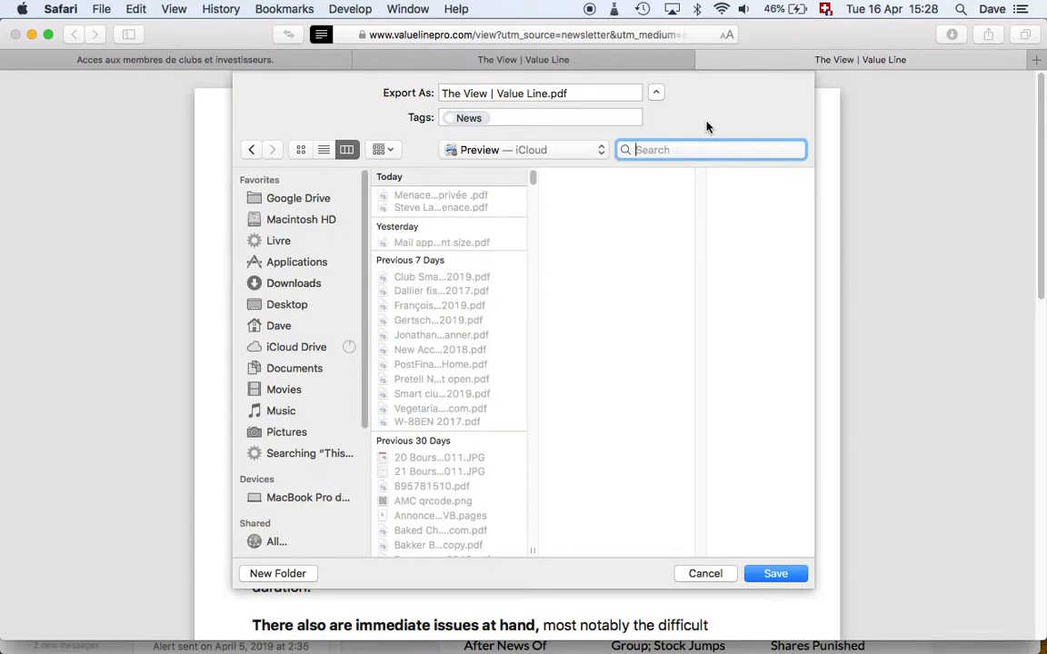
click(772, 573)
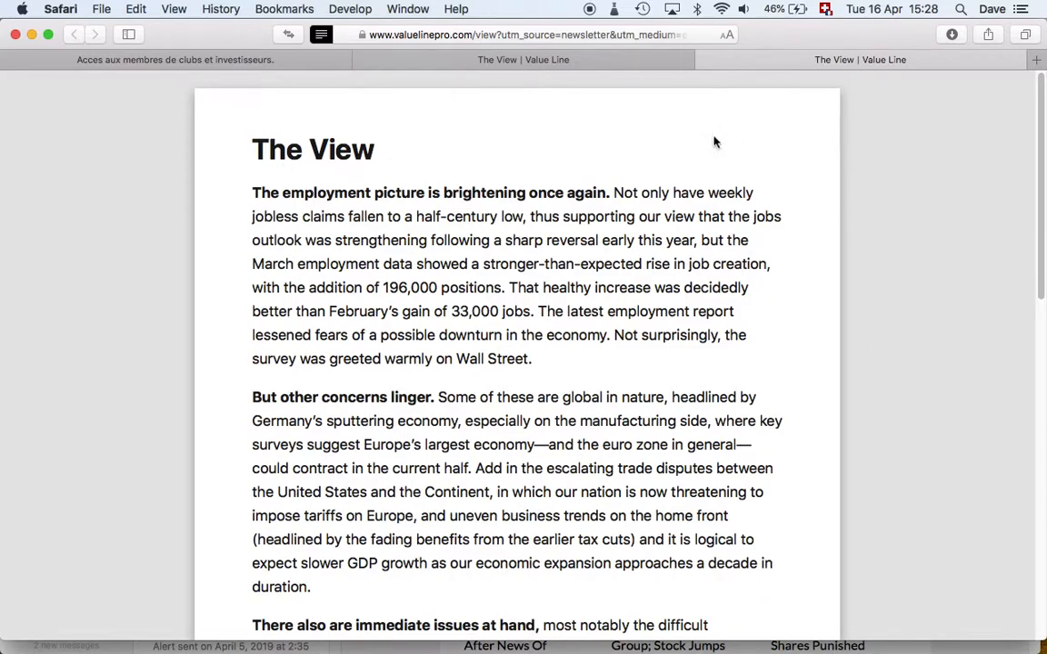
- Close both The View article tabs, leaving the club members' page open
click(704, 60)
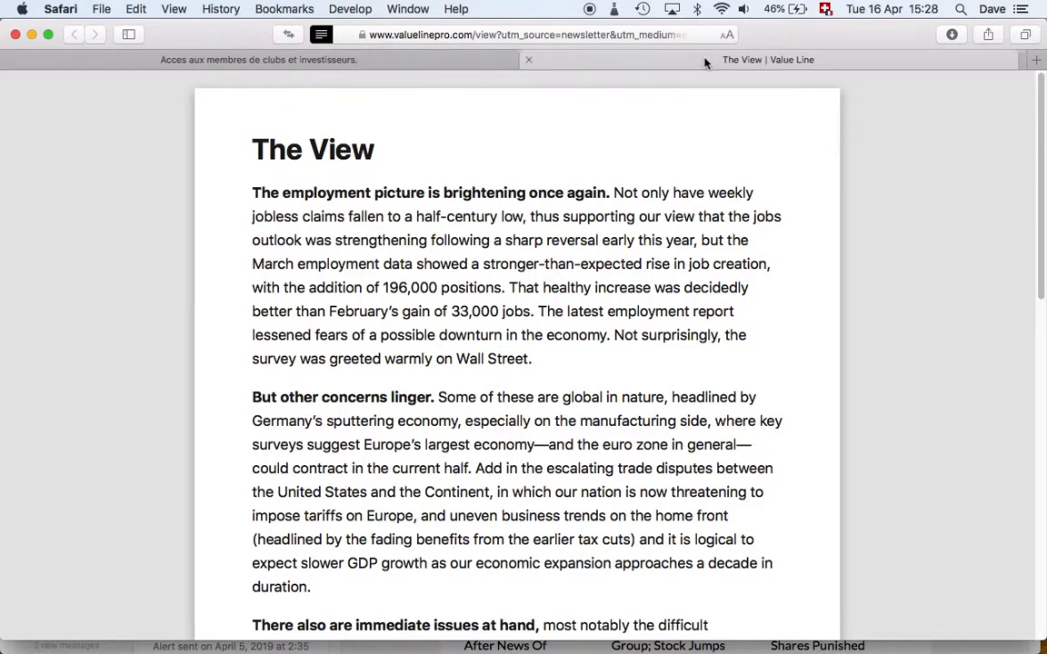
click(534, 60)
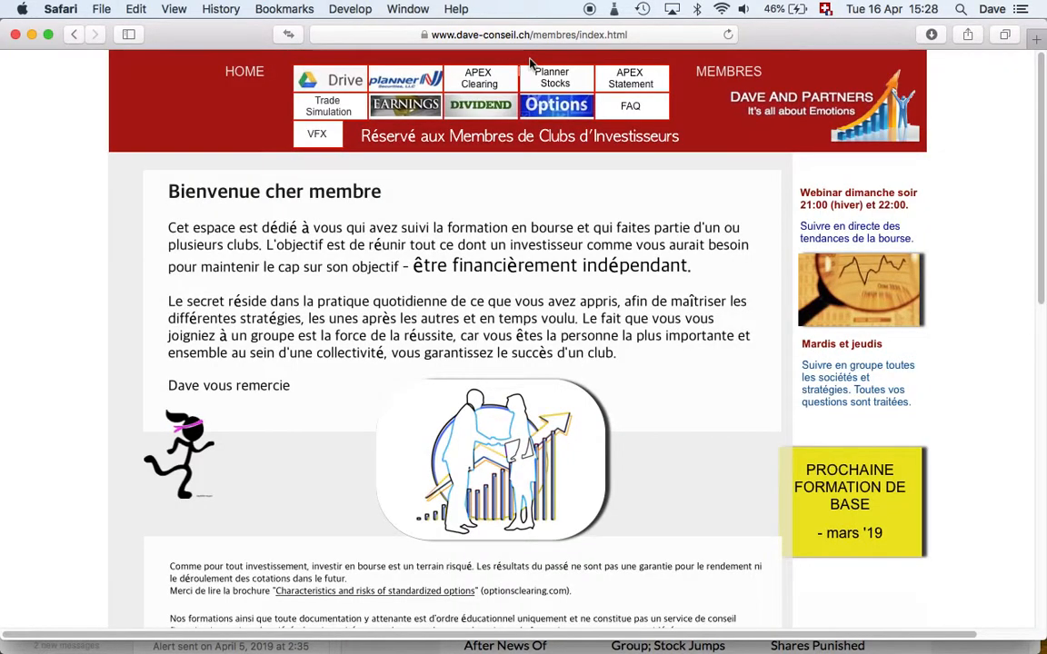
- Switch to Finder and look up the News tag in the list of all tags
mouse_move(309, 636)
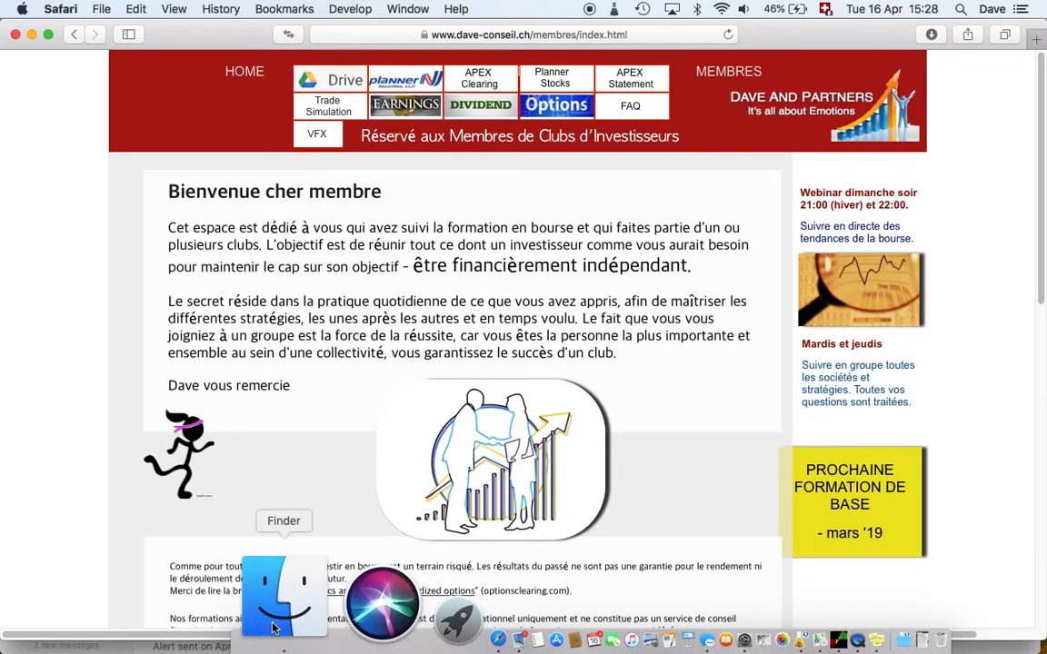
click(275, 627)
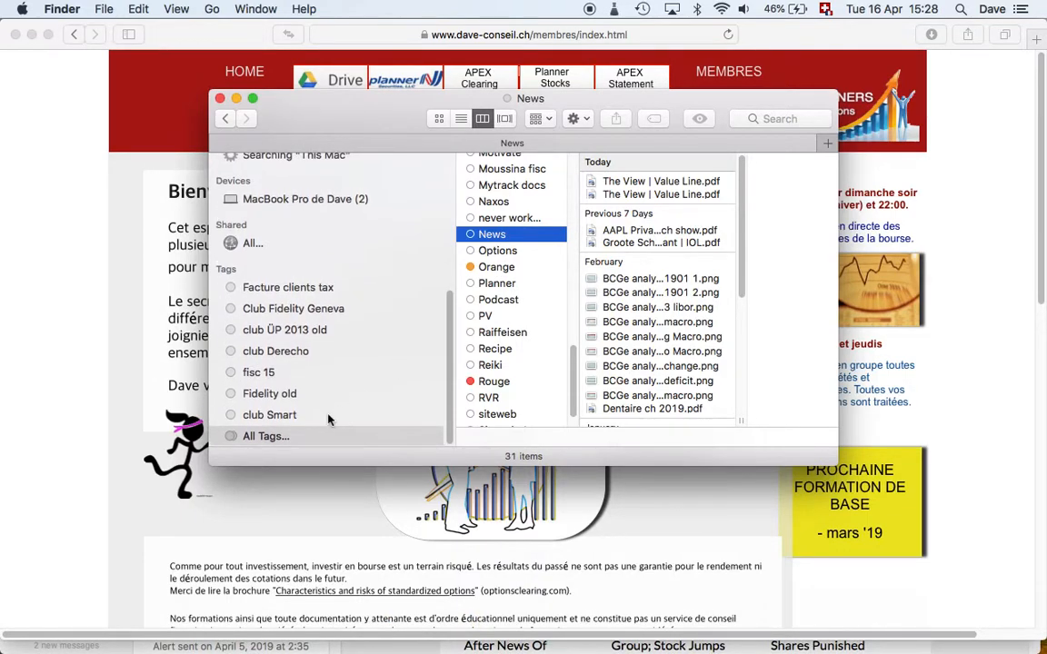
click(277, 436)
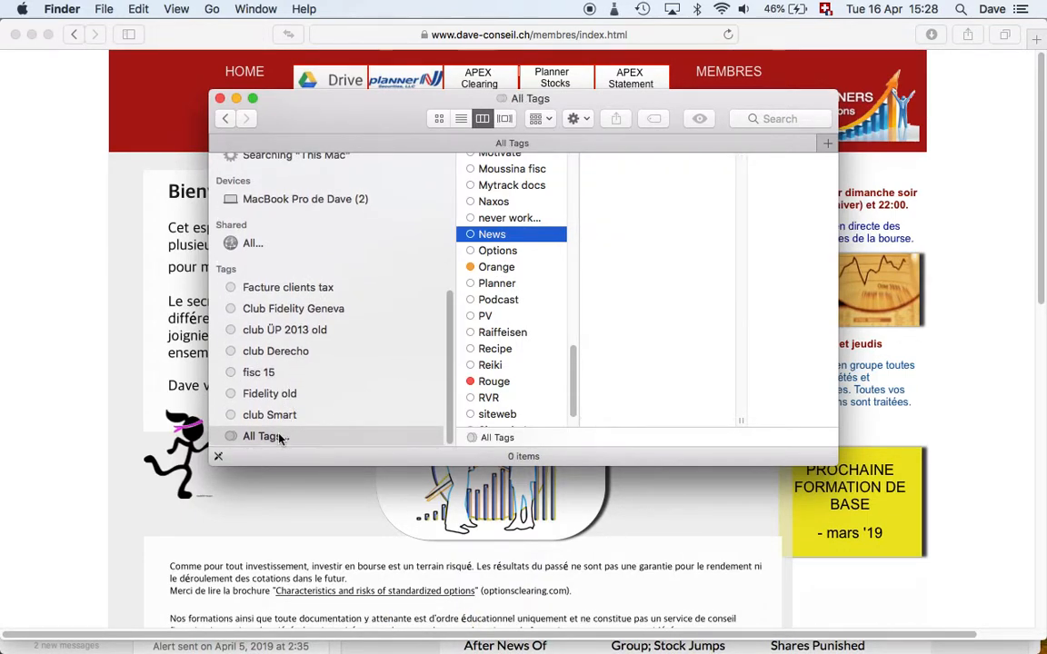
scroll(514, 346, up, 3)
scroll(514, 346, down, 5)
scroll(515, 346, up, 2)
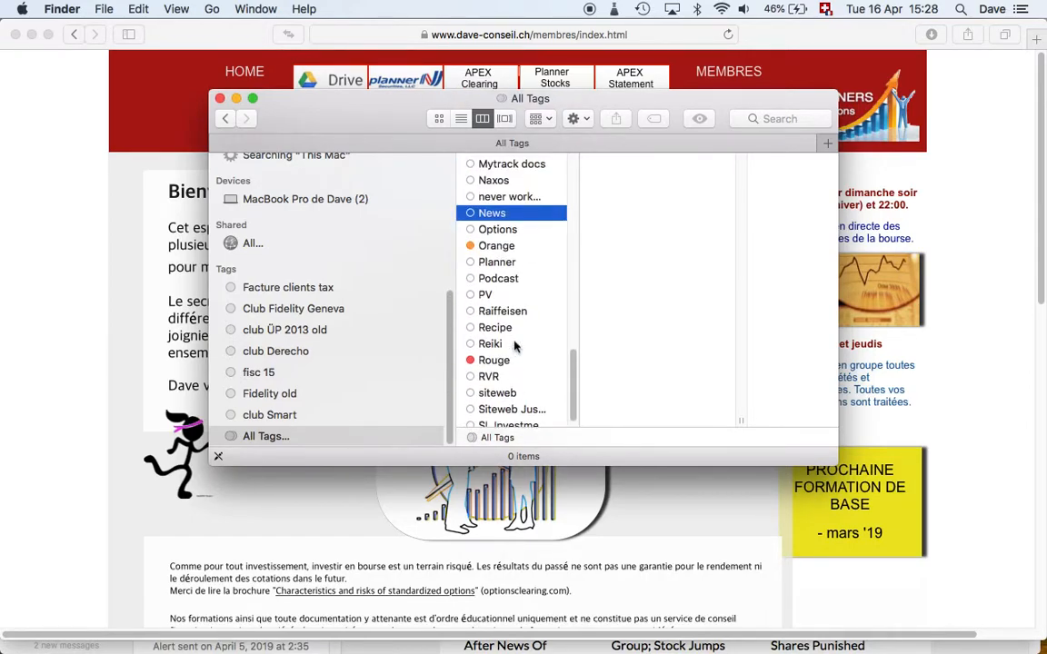
click(492, 213)
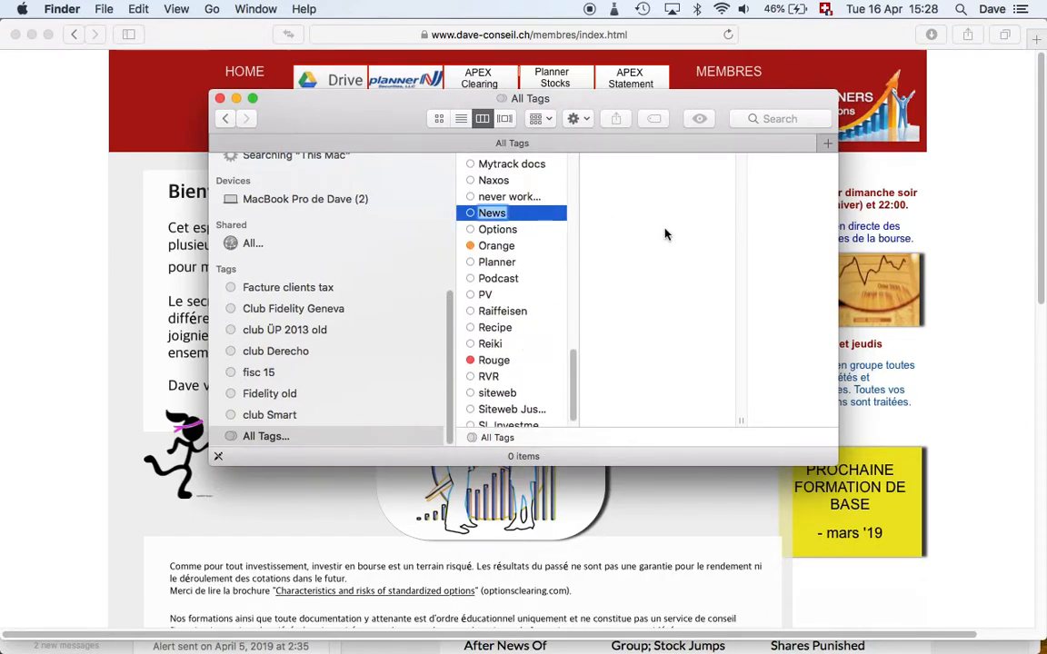
key(Escape)
- In the recent files, delete the duplicate "The View | Value Line.pdf" stored in Downloads
scroll(348, 287, up, 10)
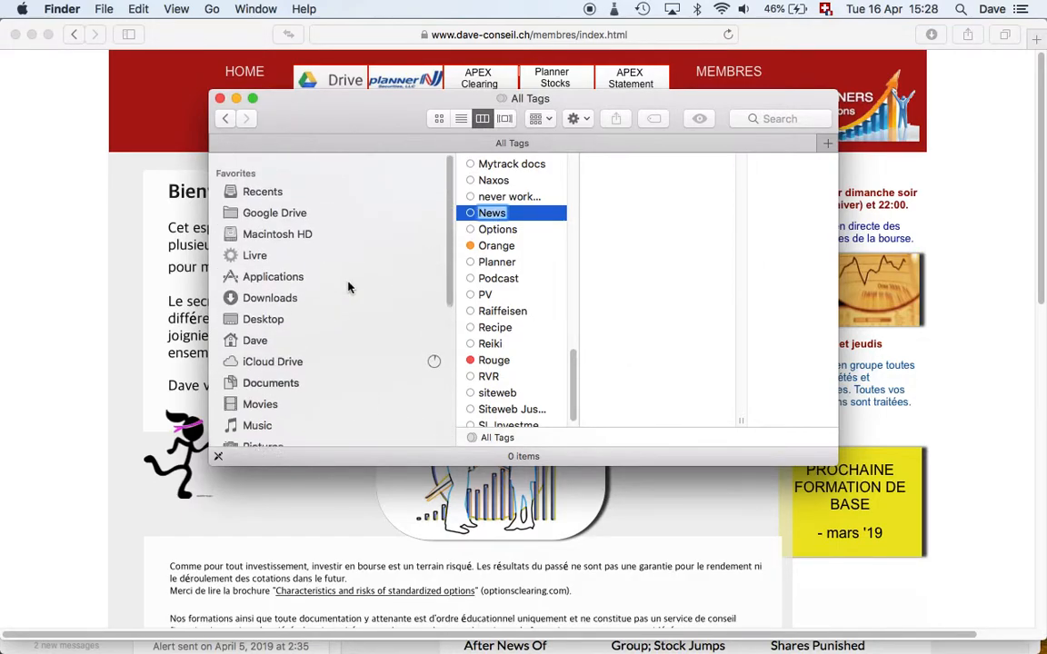
click(280, 182)
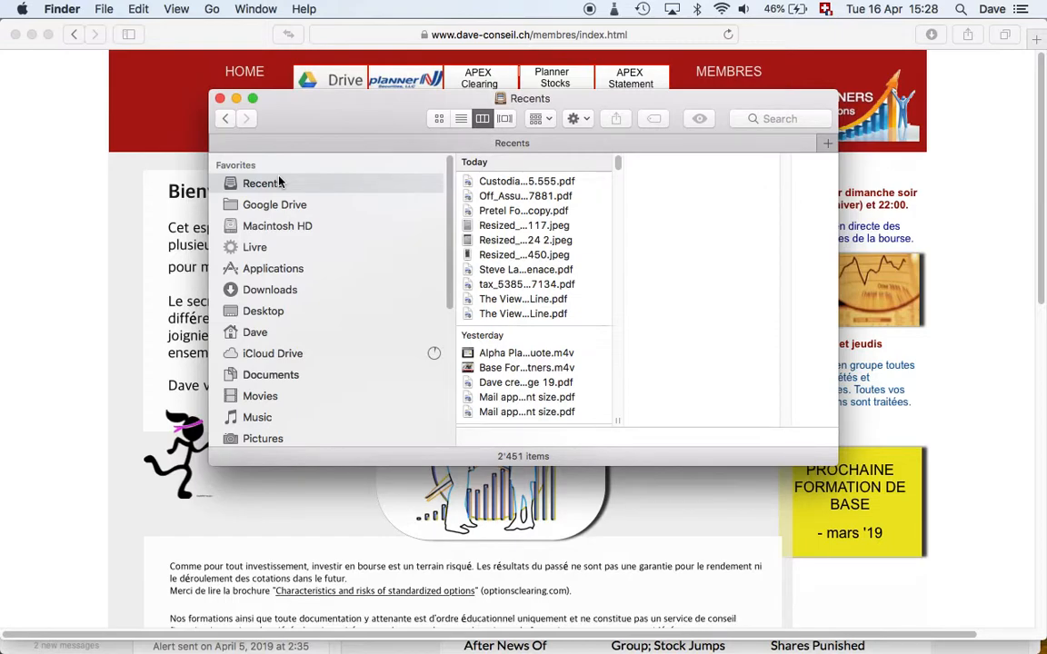
click(495, 299)
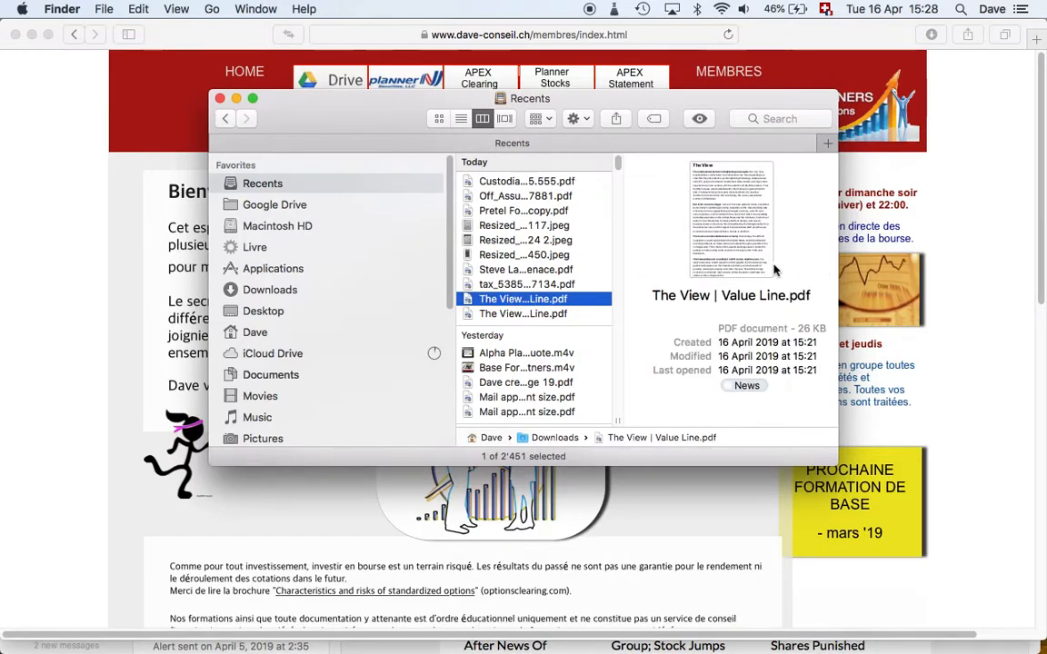
mouse_move(752, 219)
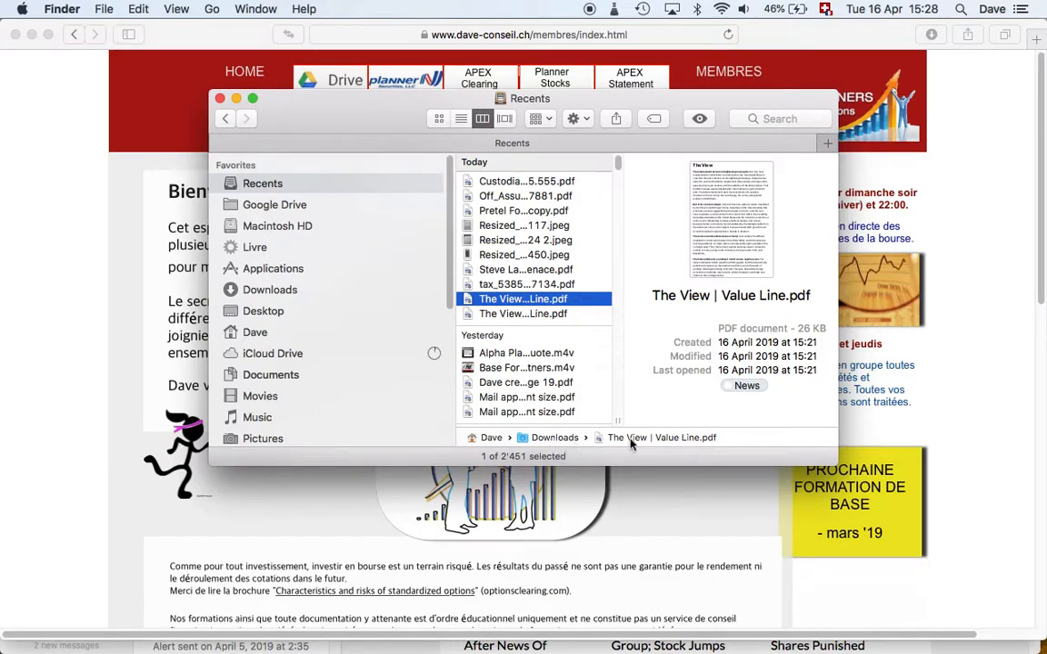
right_click(470, 305)
click(495, 363)
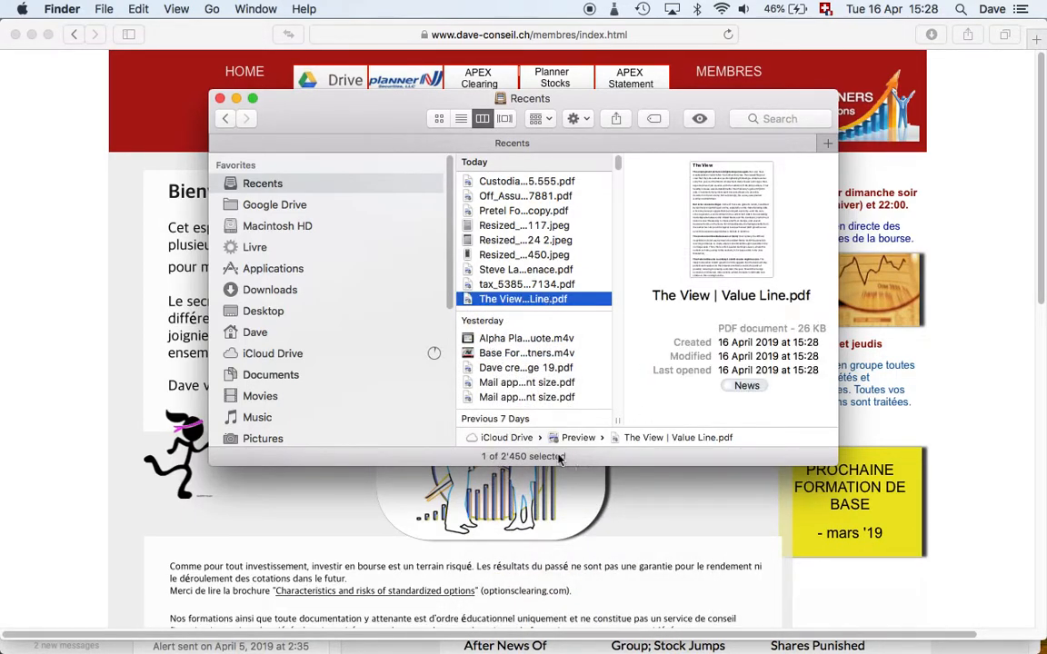
- Open the remaining "The View | Value Line.pdf" from the iCloud Preview folder in Preview
double_click(468, 300)
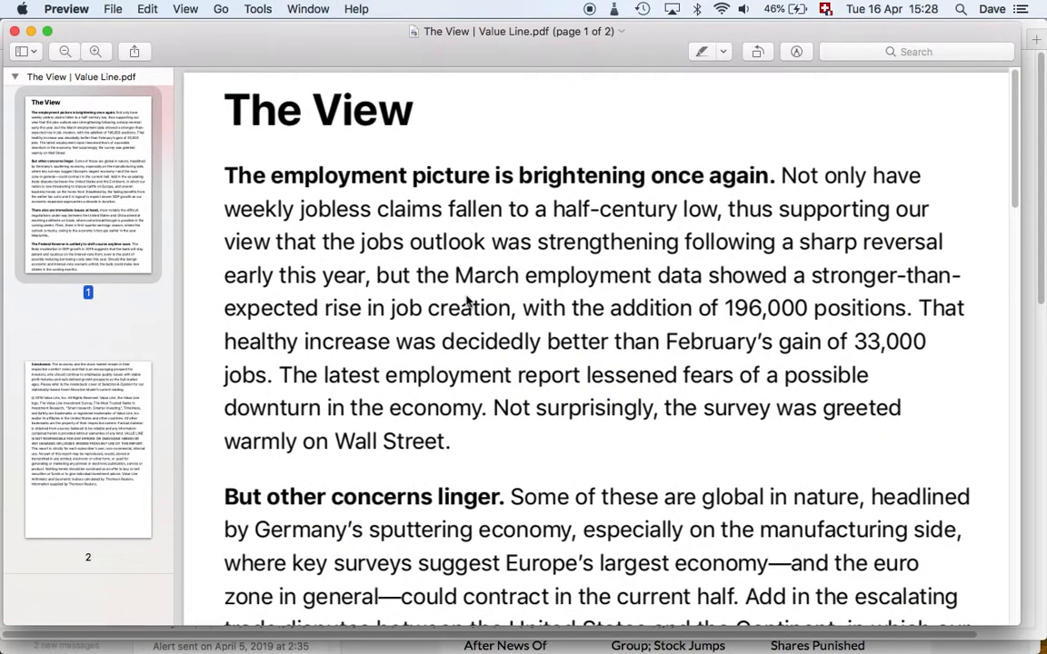
- Look through both pages of the saved The View PDF in Preview
scroll(137, 425, down, 2)
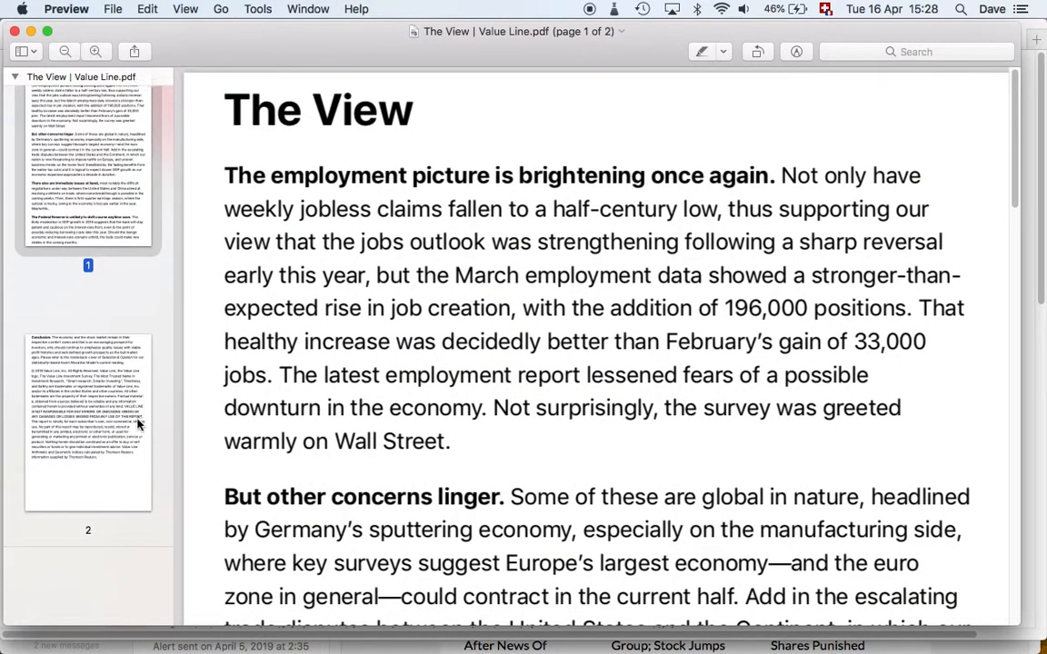
click(100, 444)
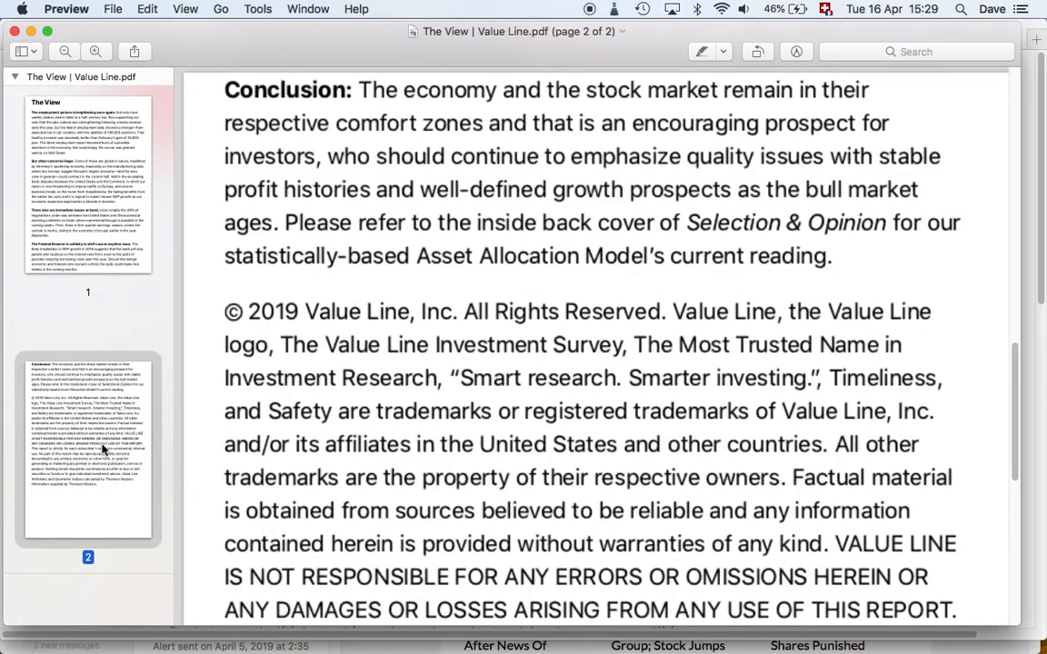
scroll(374, 478, down, 6)
scroll(374, 478, up, 10)
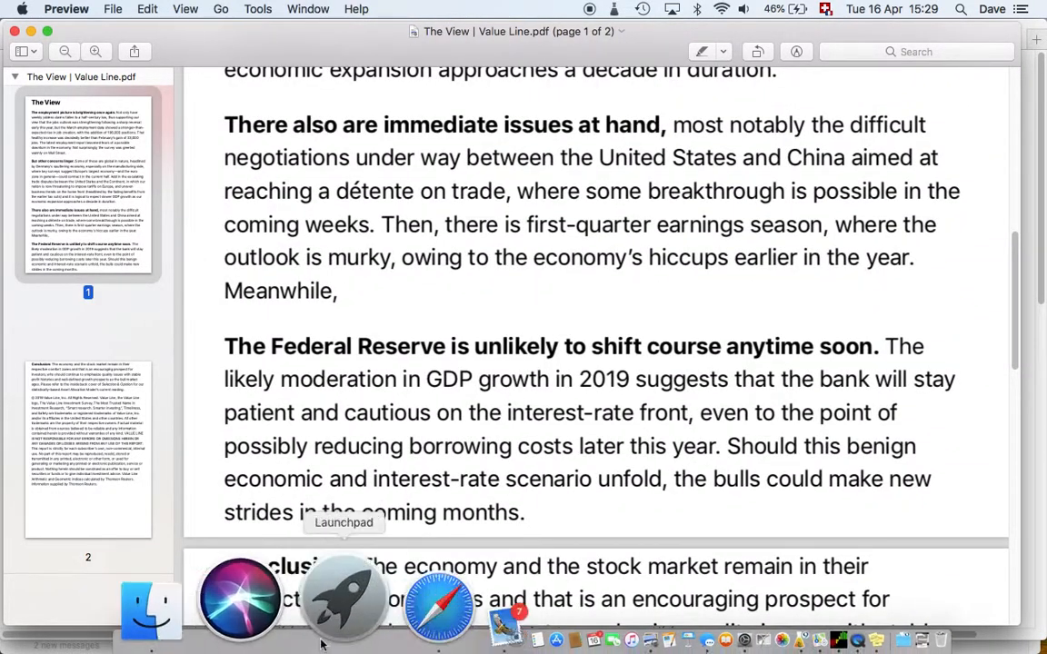
- Switch to Safari, open Google Drive from the club members' page and start a file upload to My Drive
click(339, 611)
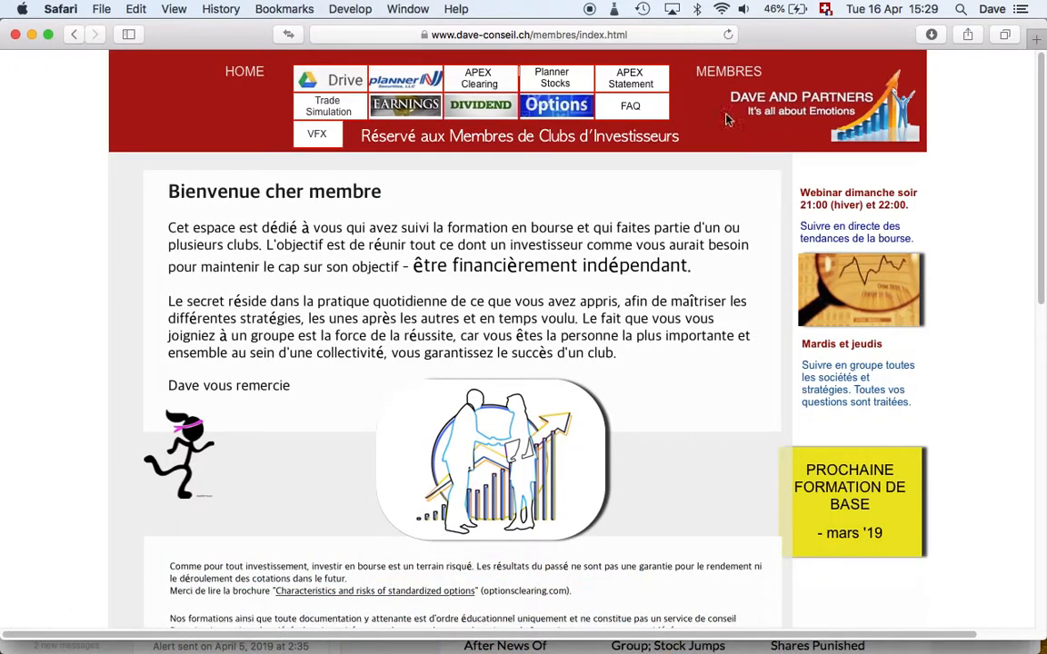
click(357, 78)
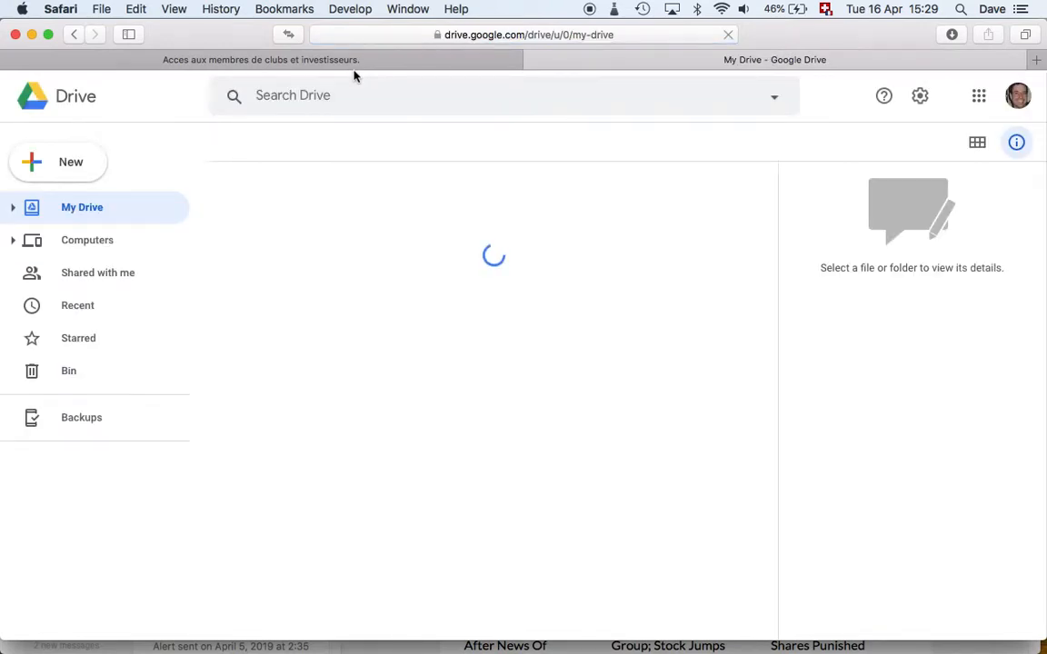
click(71, 169)
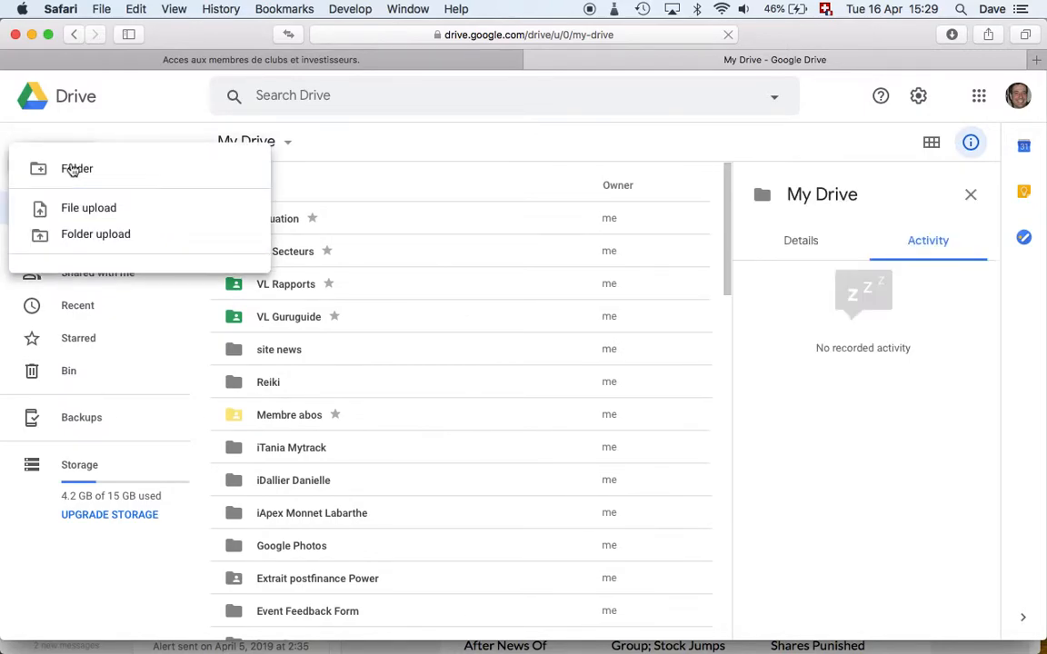
click(77, 168)
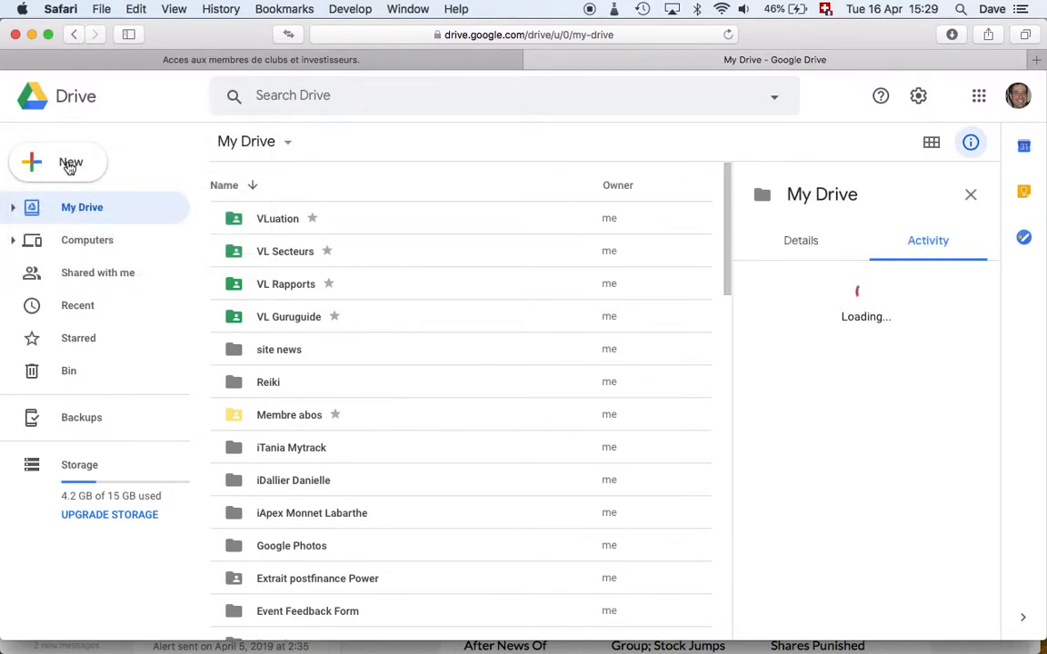
click(69, 168)
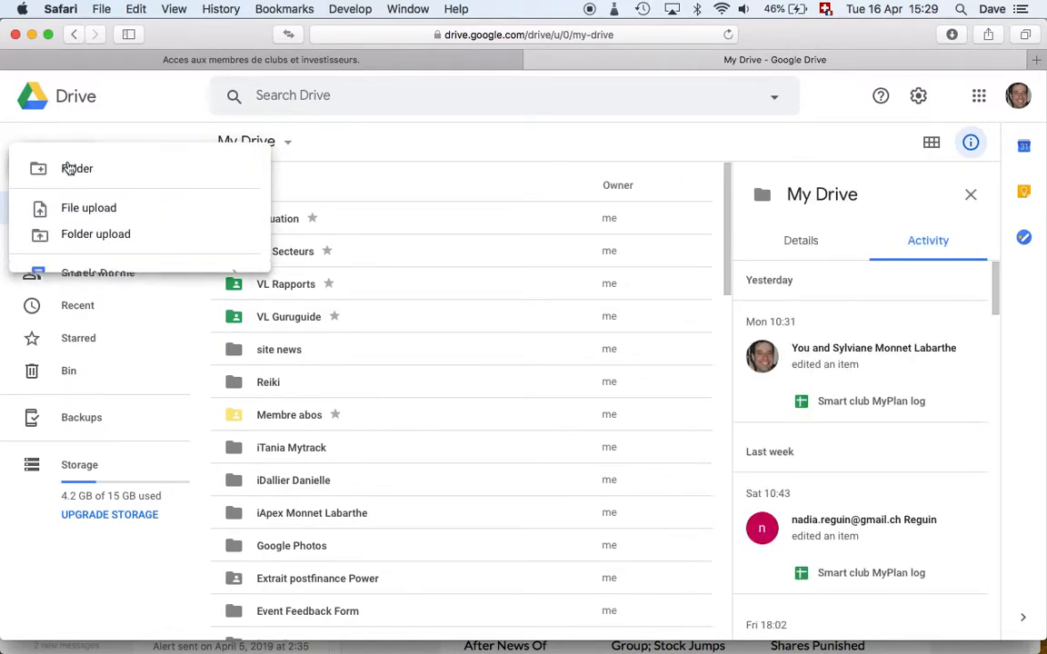
click(83, 210)
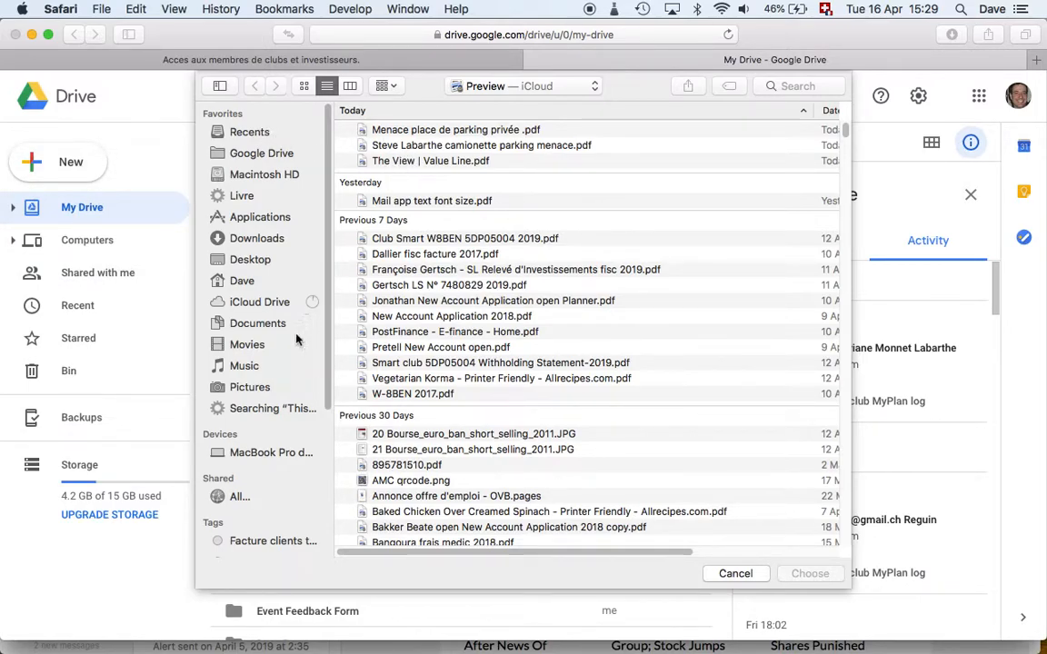
- In the file chooser, list the files tagged News and group them by Date Added
scroll(292, 343, down, 5)
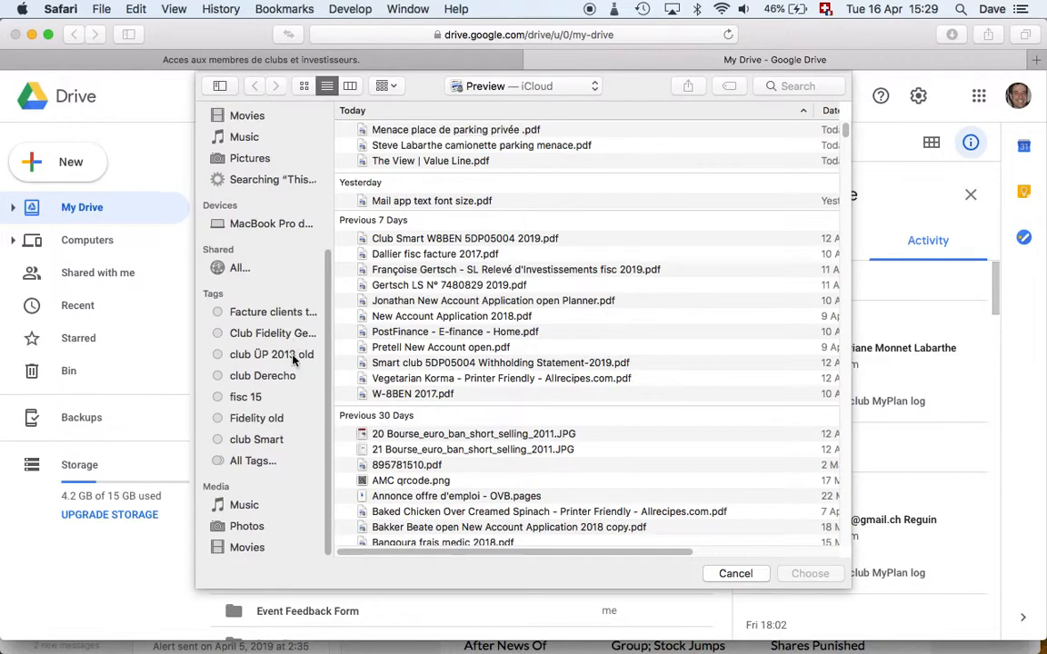
click(255, 462)
scroll(367, 437, down, 10)
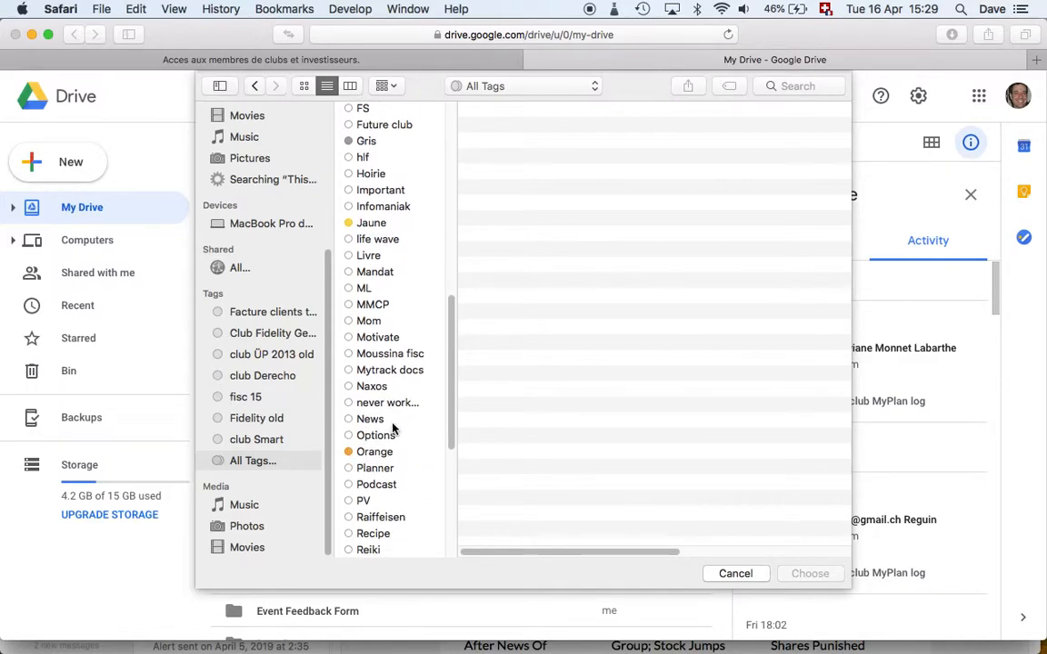
click(389, 418)
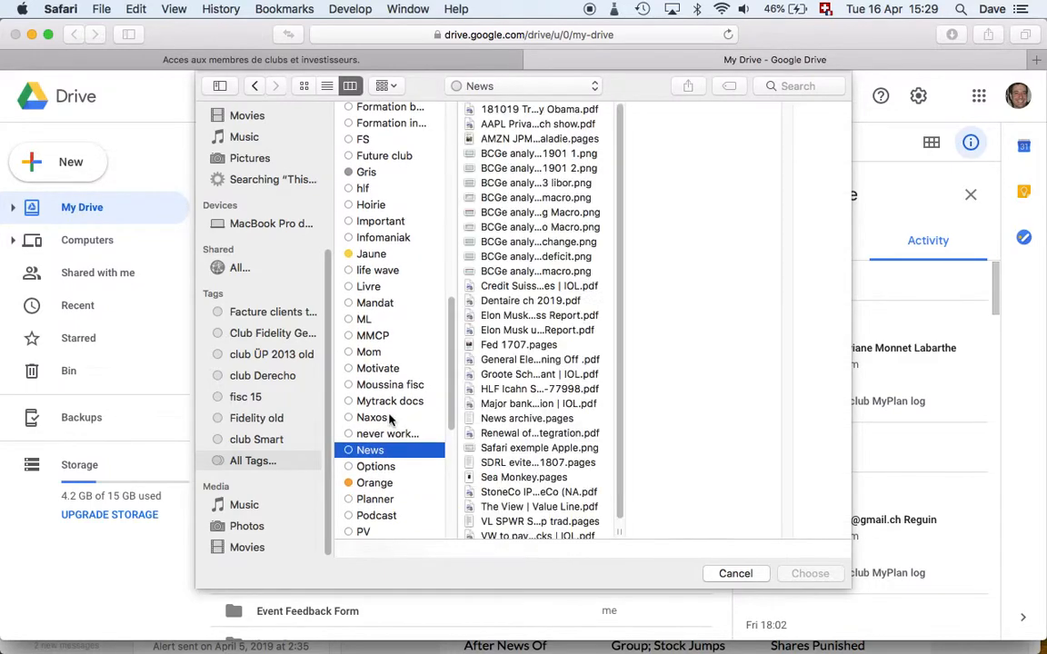
click(383, 85)
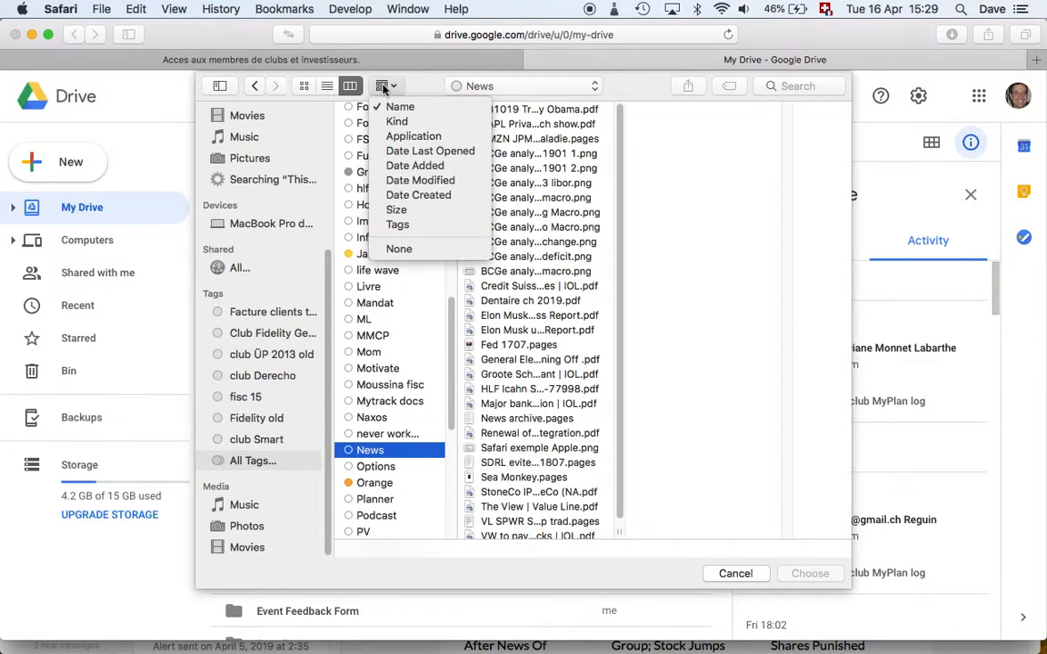
click(414, 166)
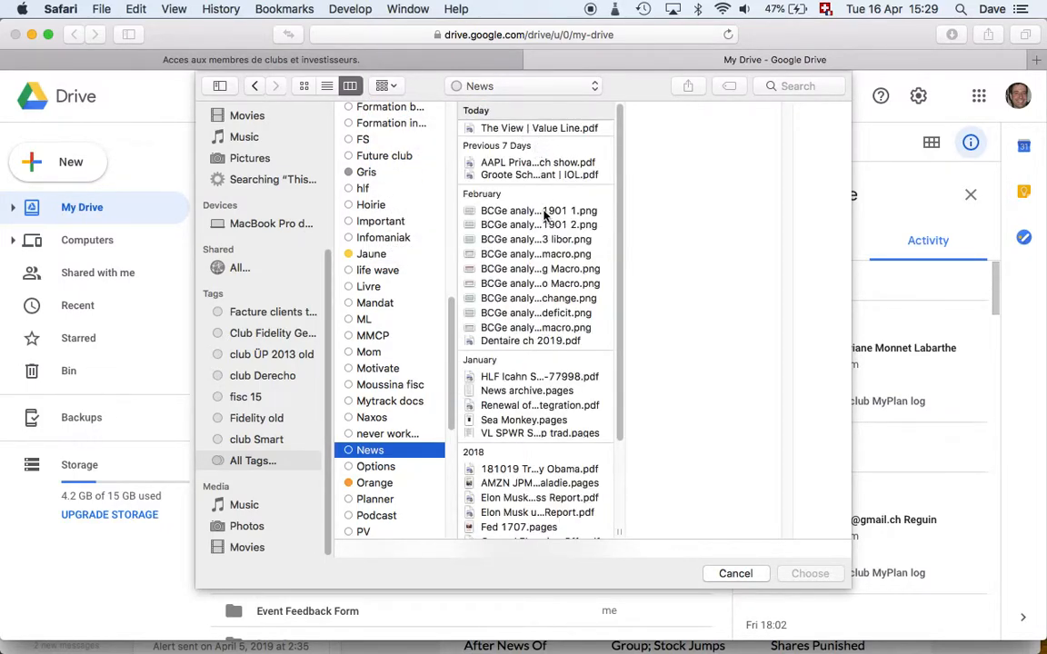
- Choose today's "The View | Value Line.pdf" and upload it to My Drive
click(498, 127)
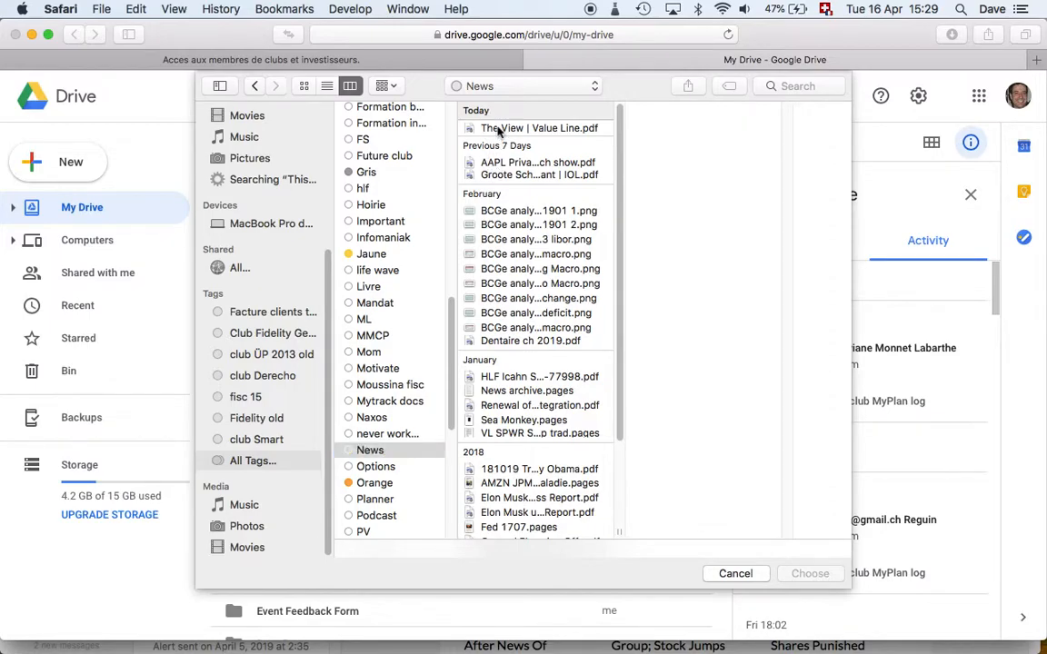
click(509, 128)
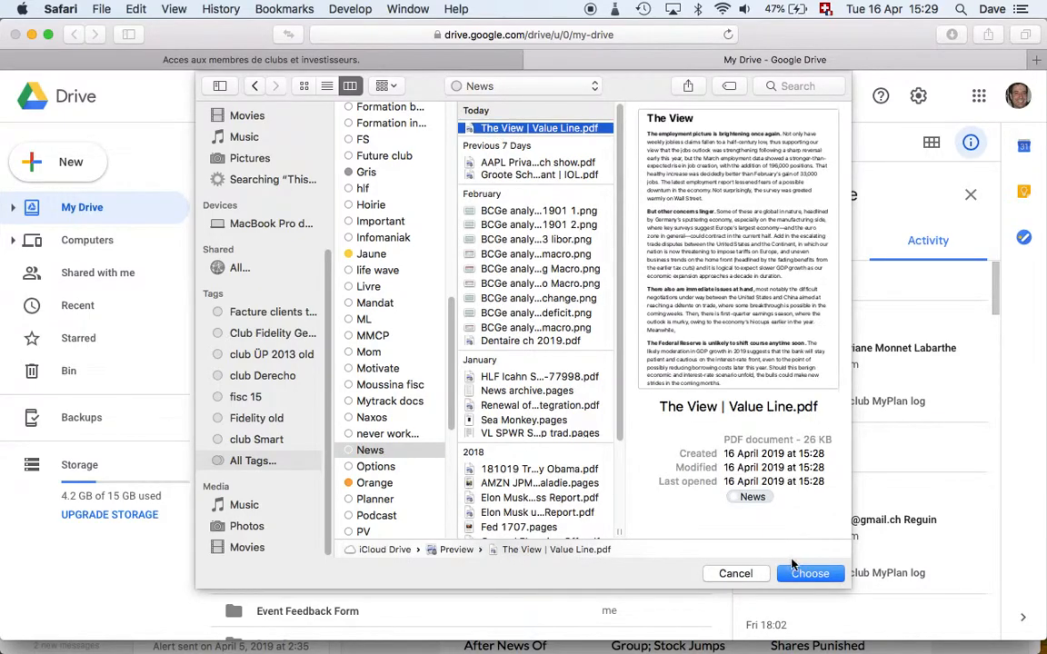
click(799, 574)
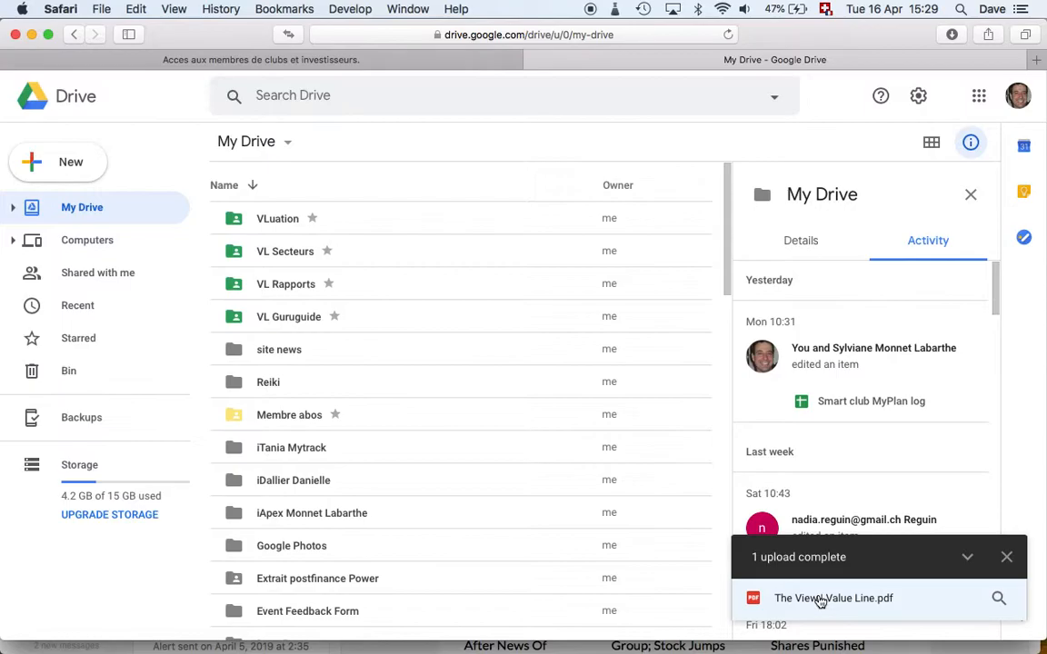
- Preview the uploaded "The View | Value Line.pdf", open it with Google Docs and look over the converted text
click(821, 600)
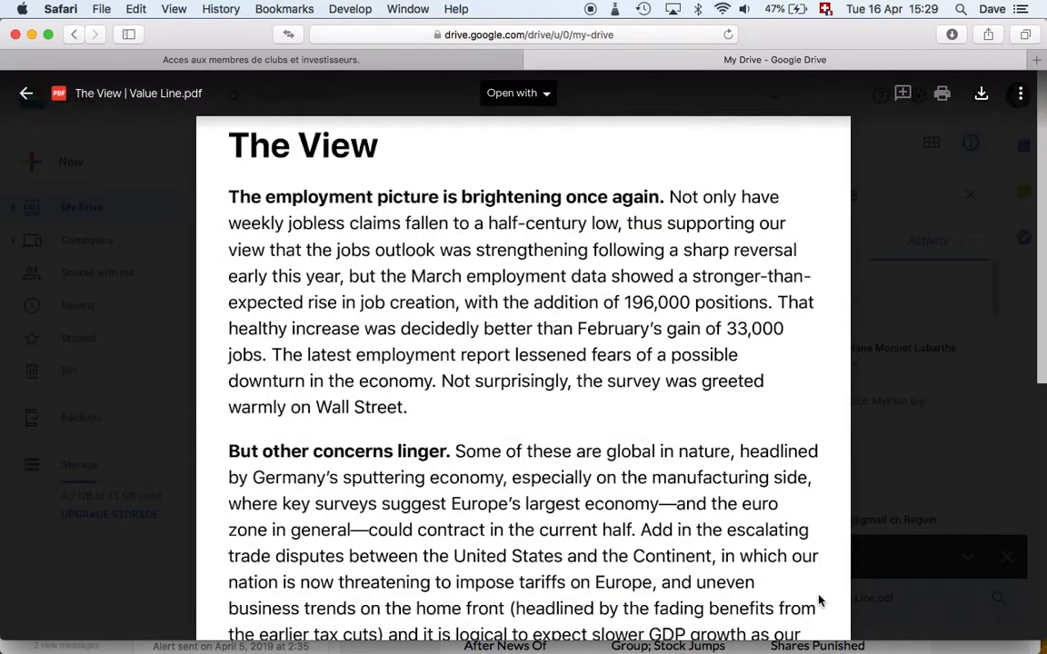
scroll(527, 454, down, 15)
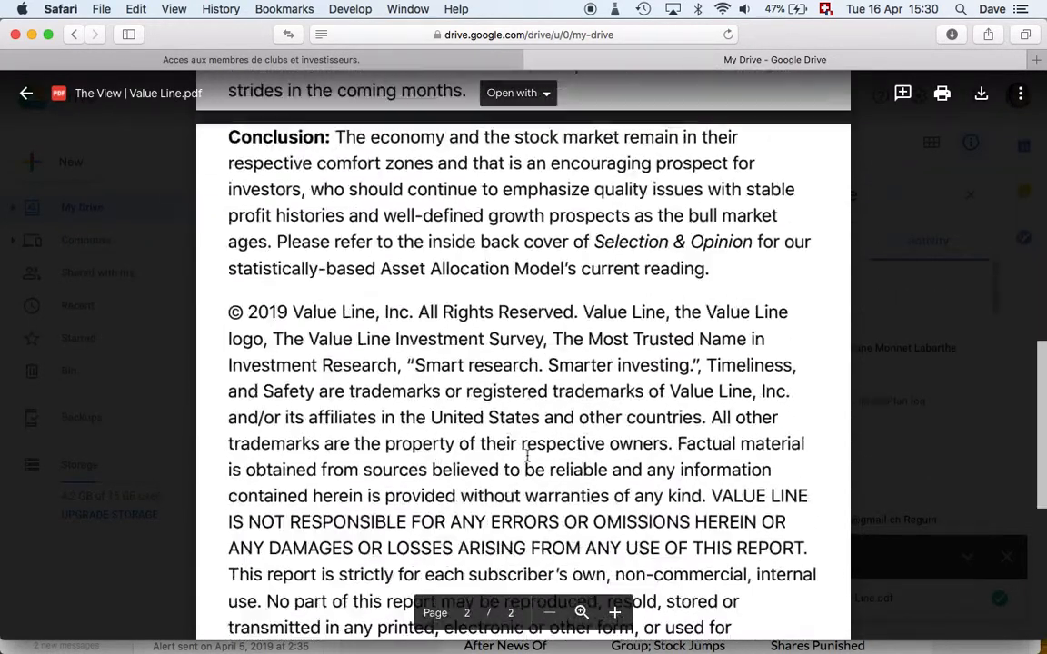
scroll(527, 454, up, 15)
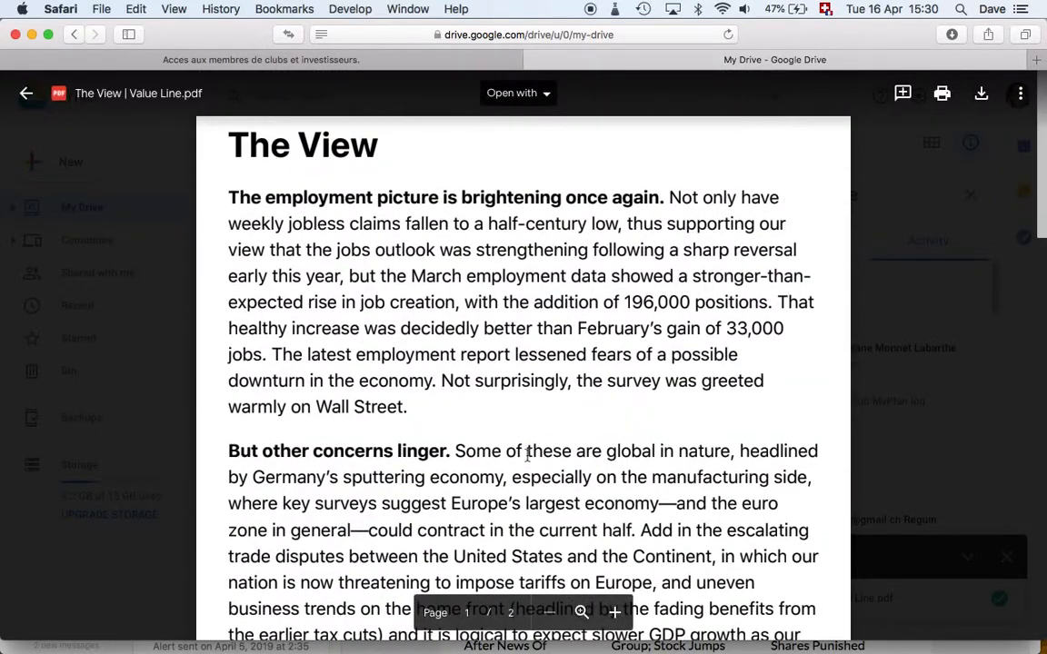
click(502, 98)
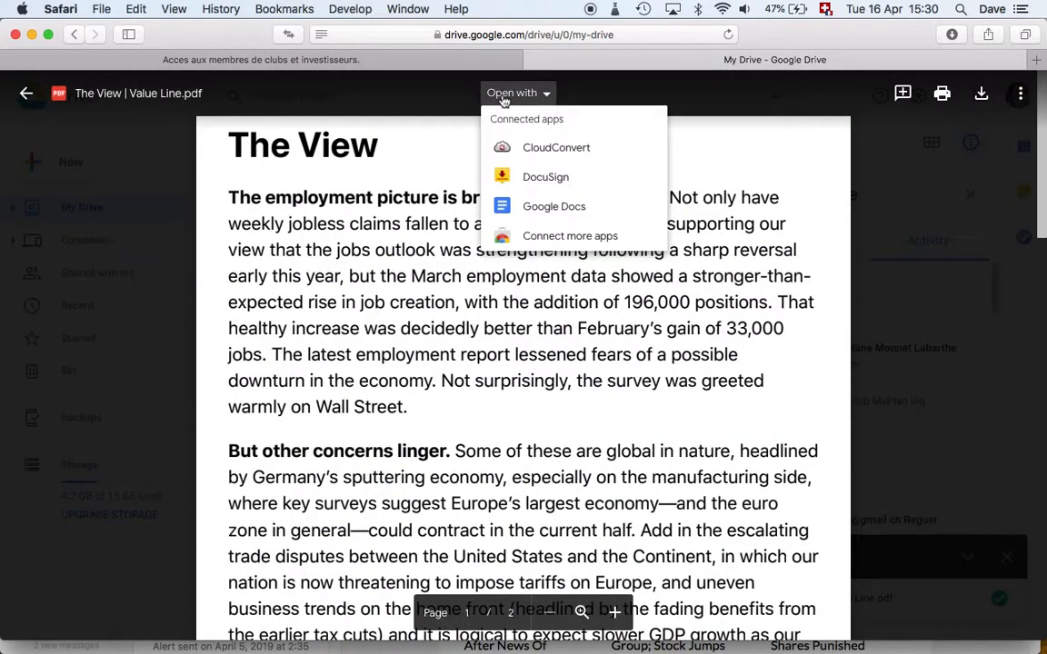
click(550, 209)
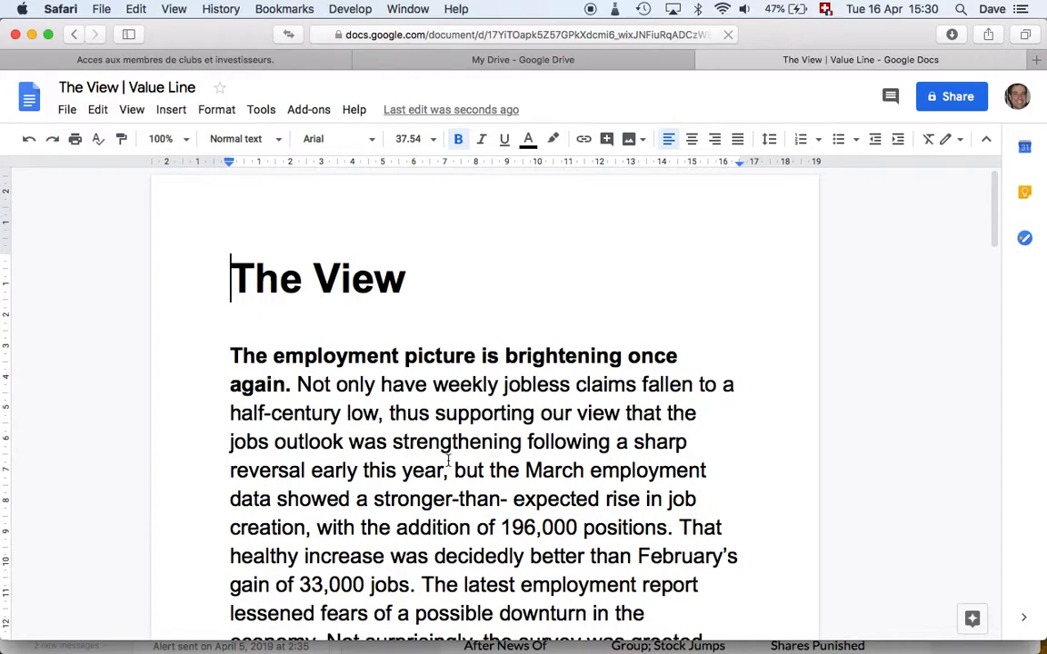
scroll(448, 461, down, 15)
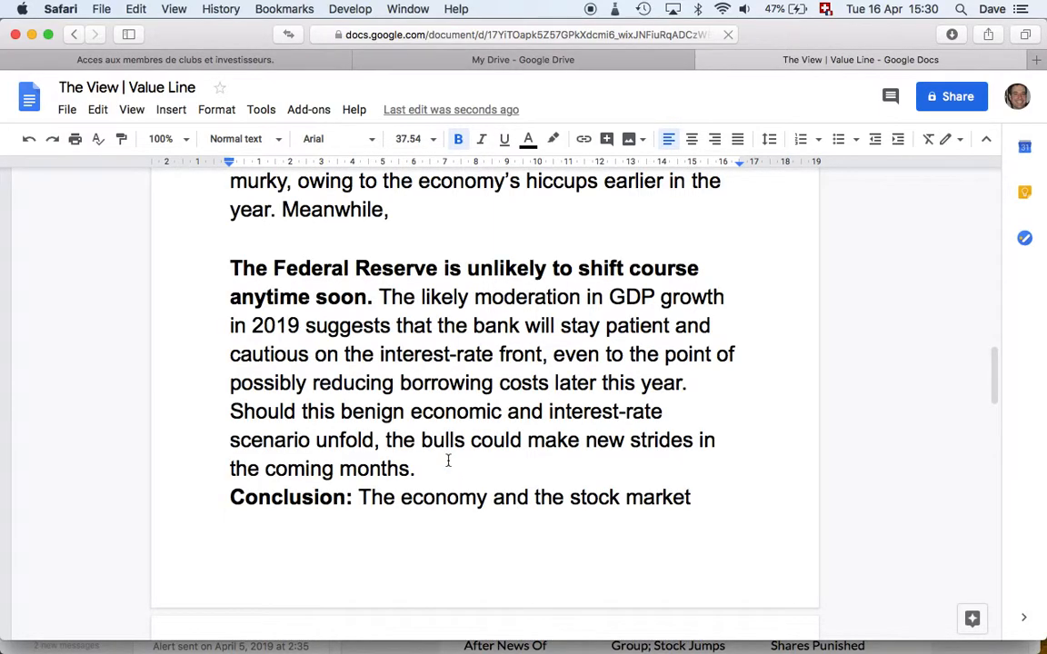
scroll(448, 461, up, 15)
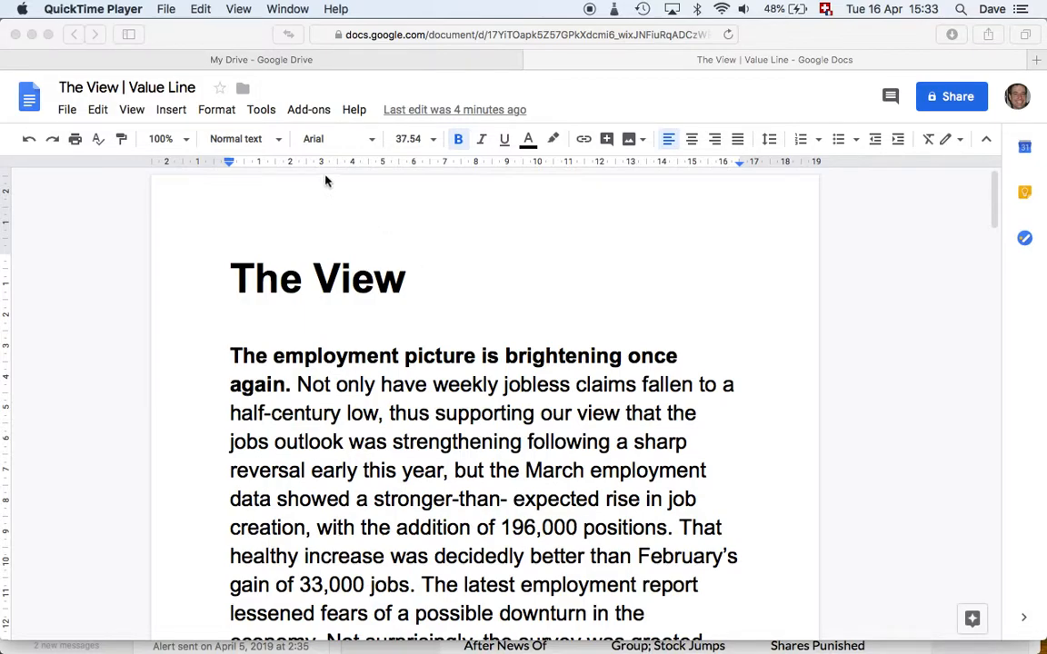
- Create a French translation of the document, titled "Translated copy of The View | Value Line"
click(261, 110)
click(262, 110)
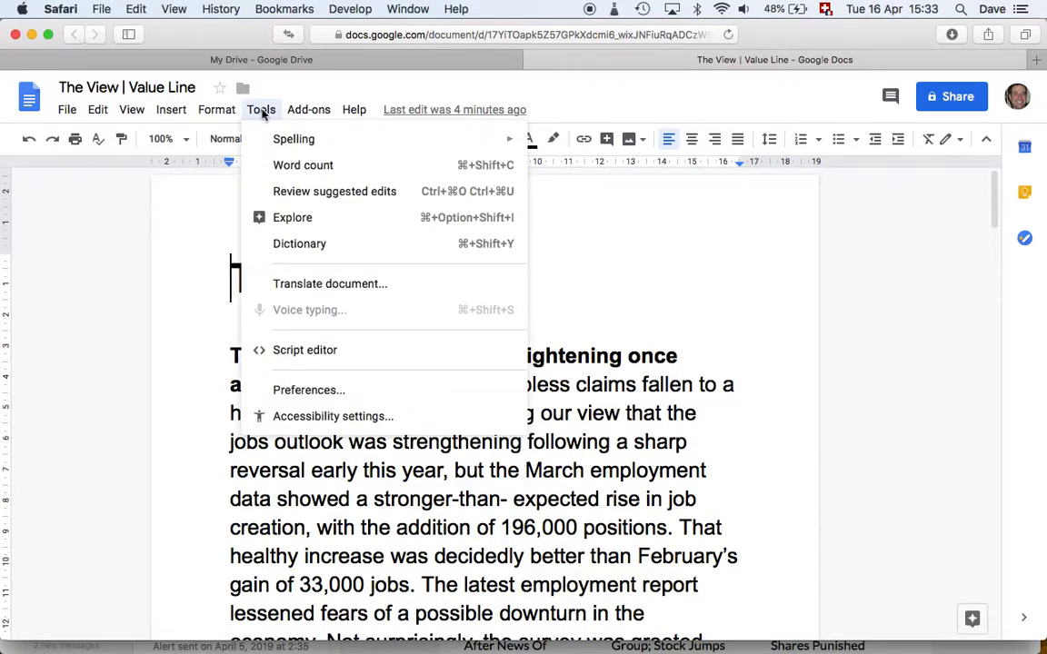
click(330, 285)
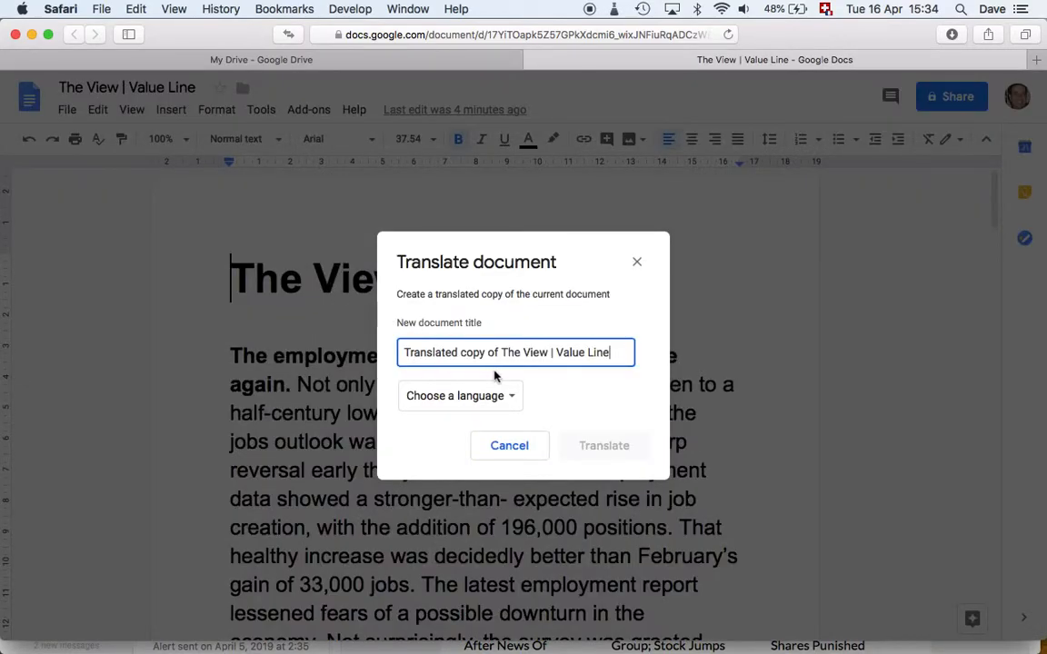
click(506, 399)
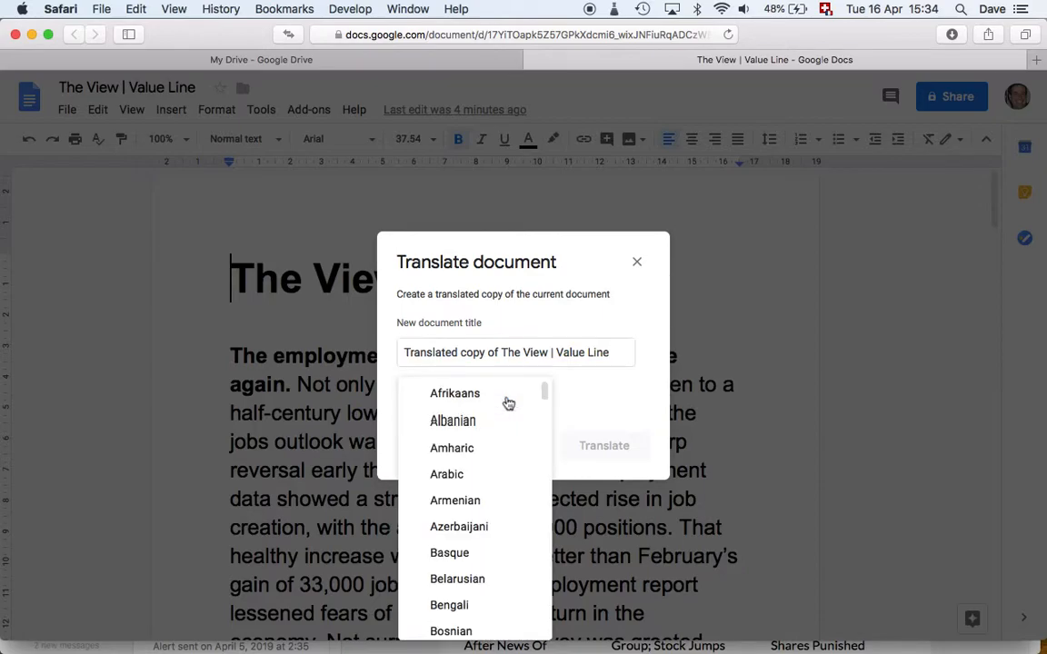
scroll(495, 454, down, 5)
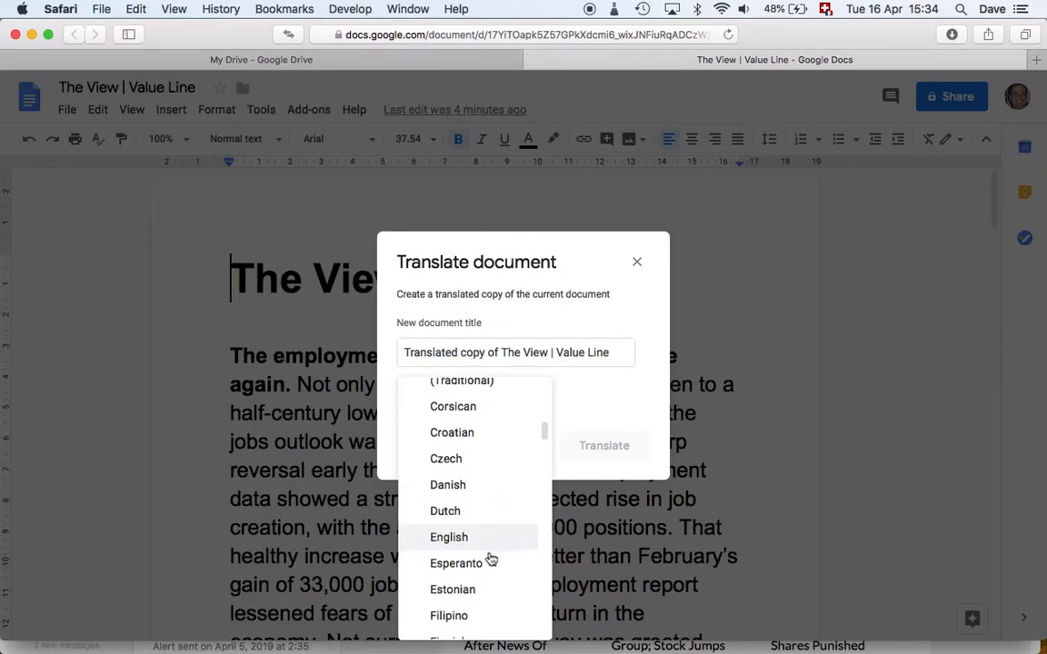
scroll(489, 555, down, 3)
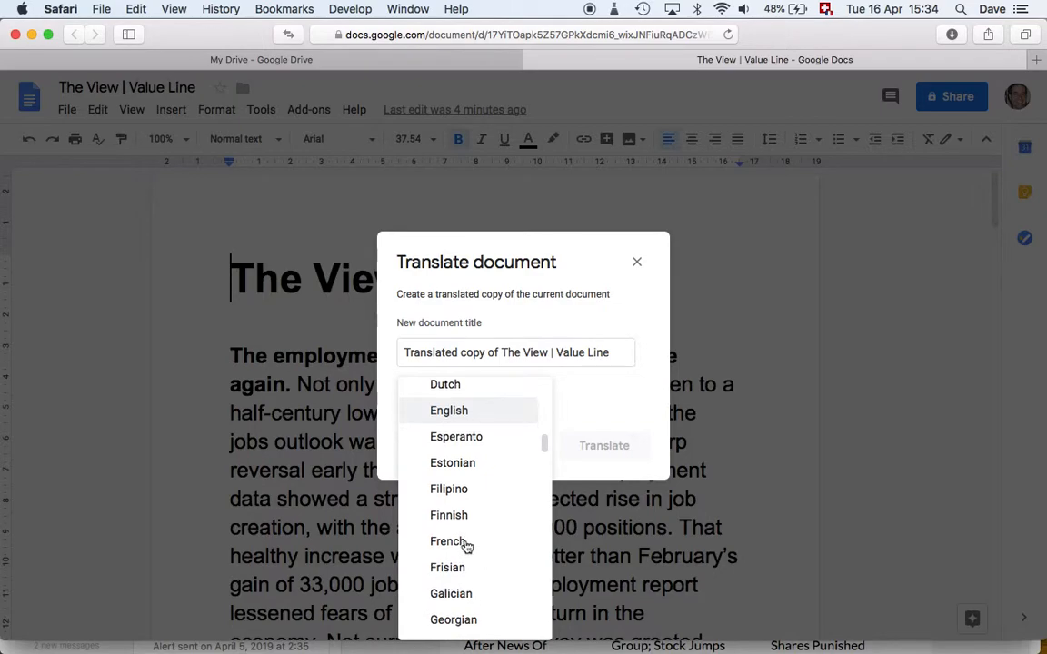
click(466, 546)
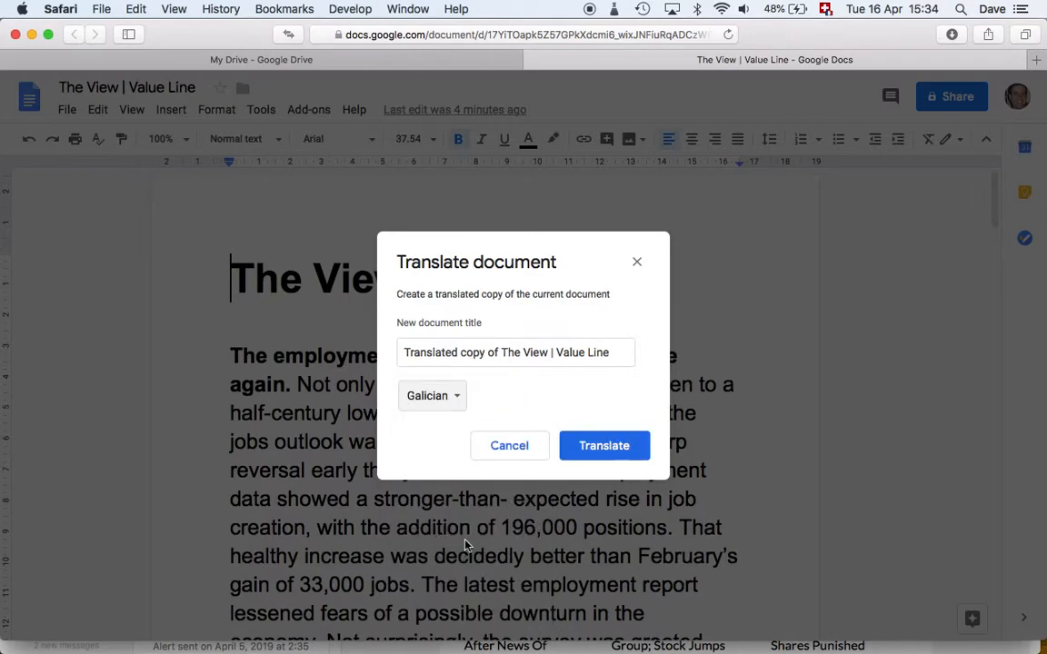
click(456, 399)
click(451, 341)
click(605, 449)
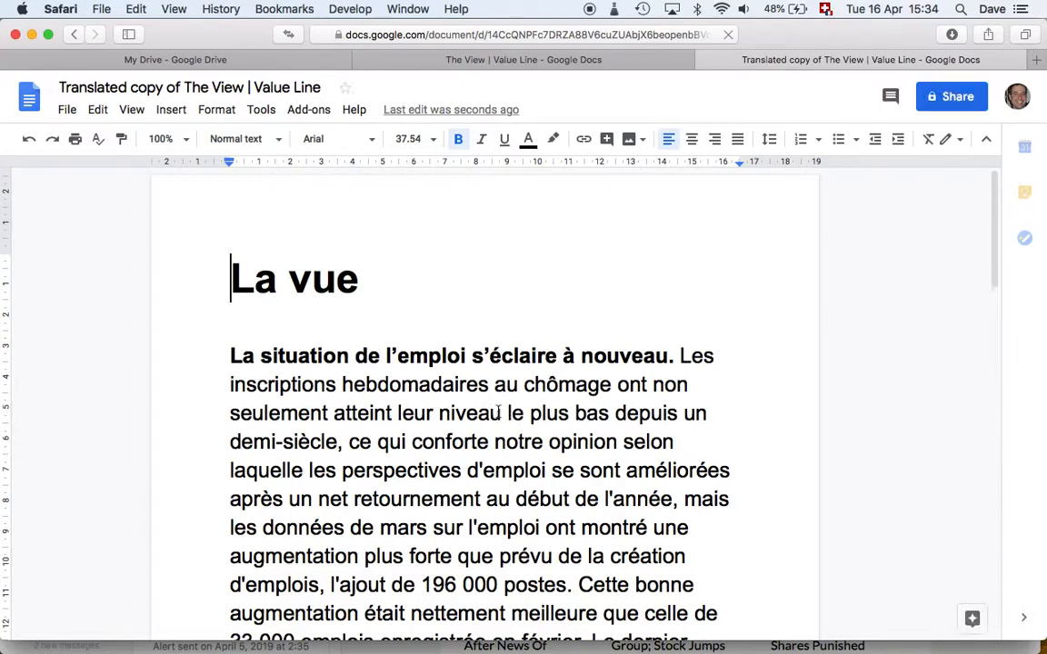
- Read through the French translated copy and compare it with the original English document
scroll(498, 411, down, 10)
scroll(498, 411, down, 15)
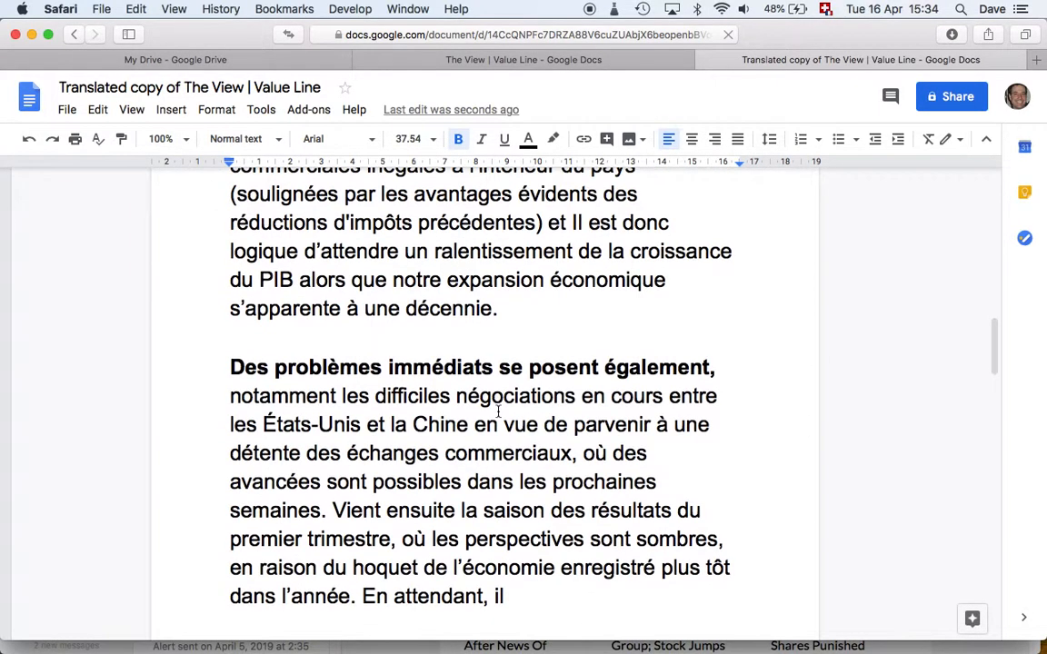
scroll(498, 411, up, 20)
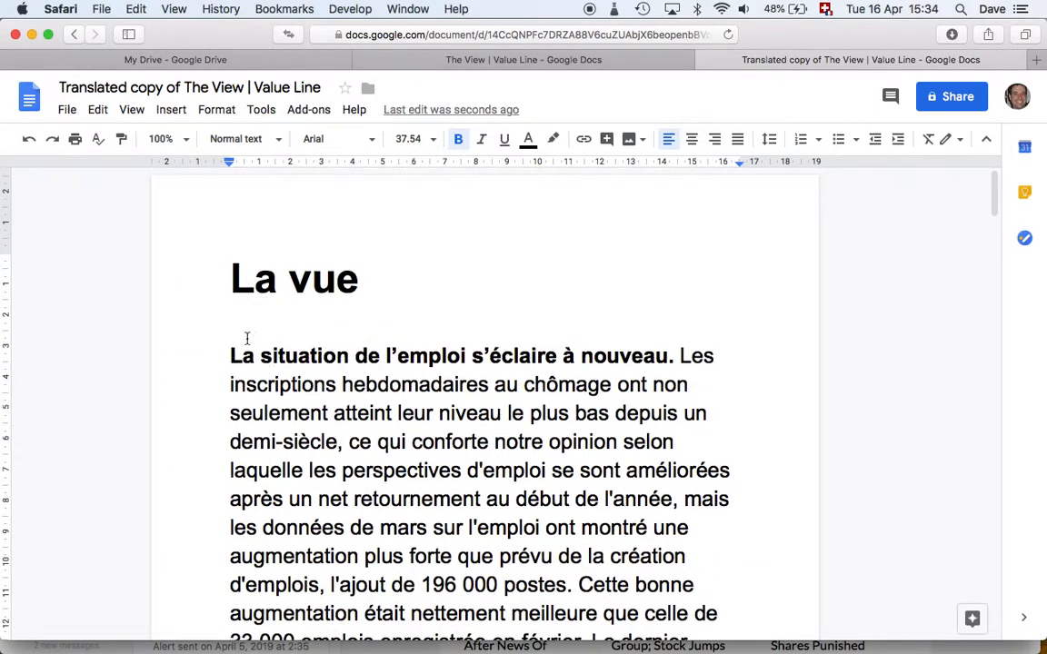
scroll(361, 486, down, 1)
scroll(361, 486, up, 1)
click(483, 57)
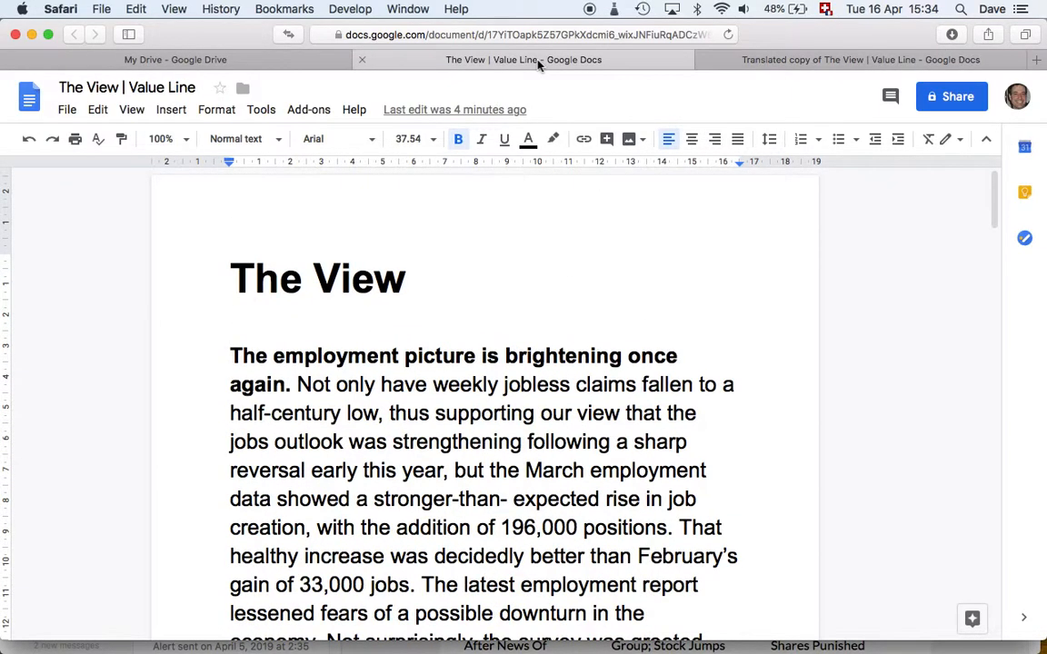
click(807, 60)
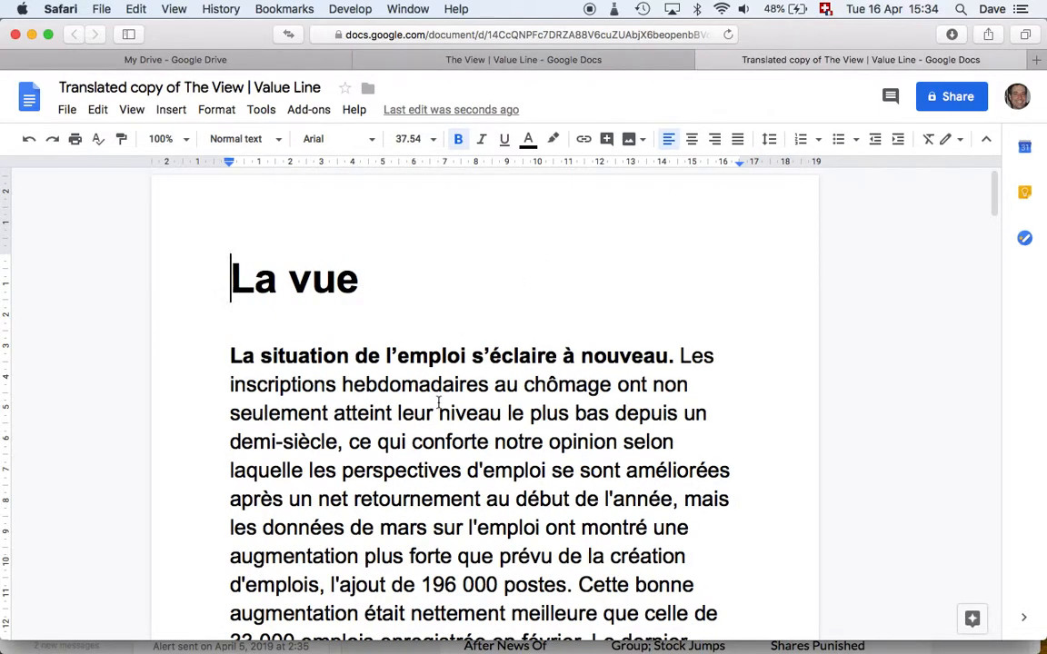
- Look through the pages of the French translated document from the title to the conclusion and back
scroll(439, 403, down, 1)
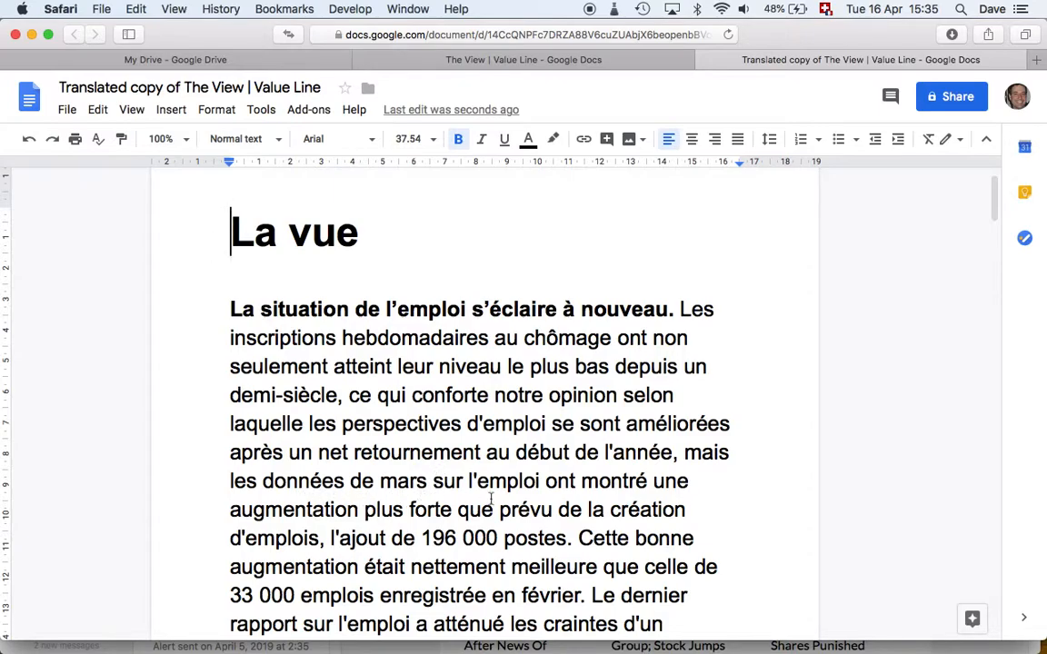
scroll(413, 550, down, 15)
scroll(414, 545, down, 15)
scroll(413, 546, up, 14)
scroll(415, 546, up, 15)
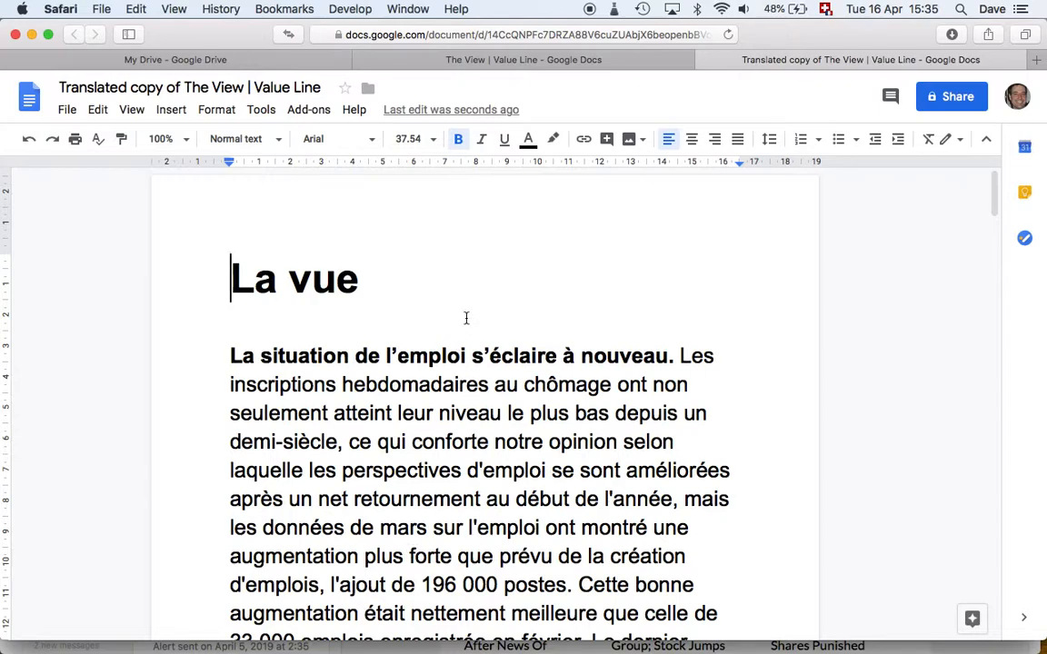
scroll(466, 318, down, 15)
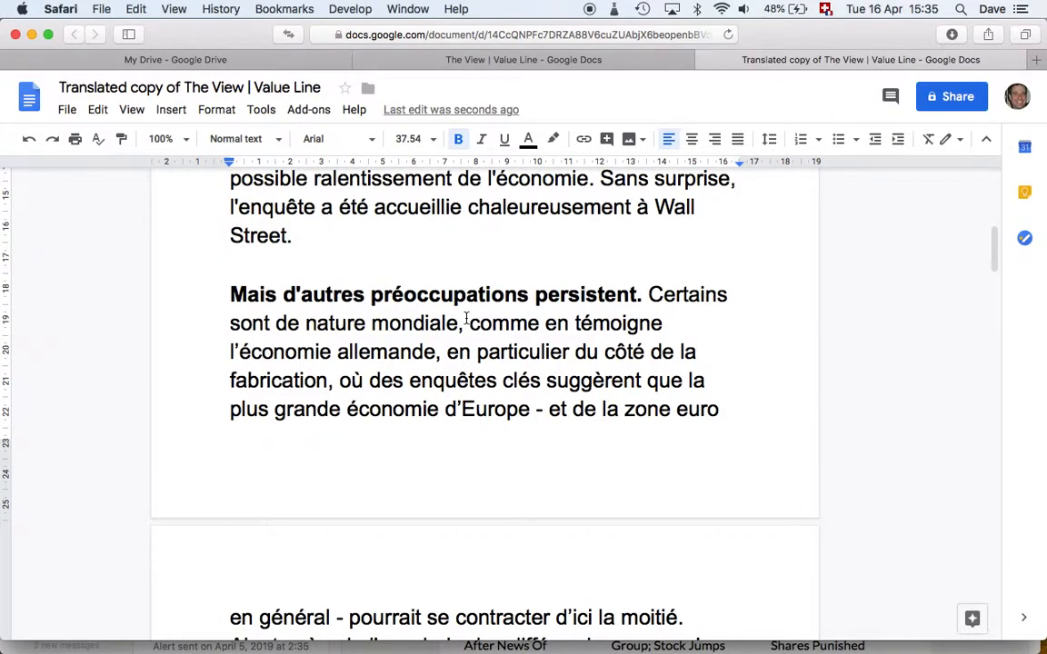
scroll(466, 318, down, 20)
scroll(466, 318, down, 20)
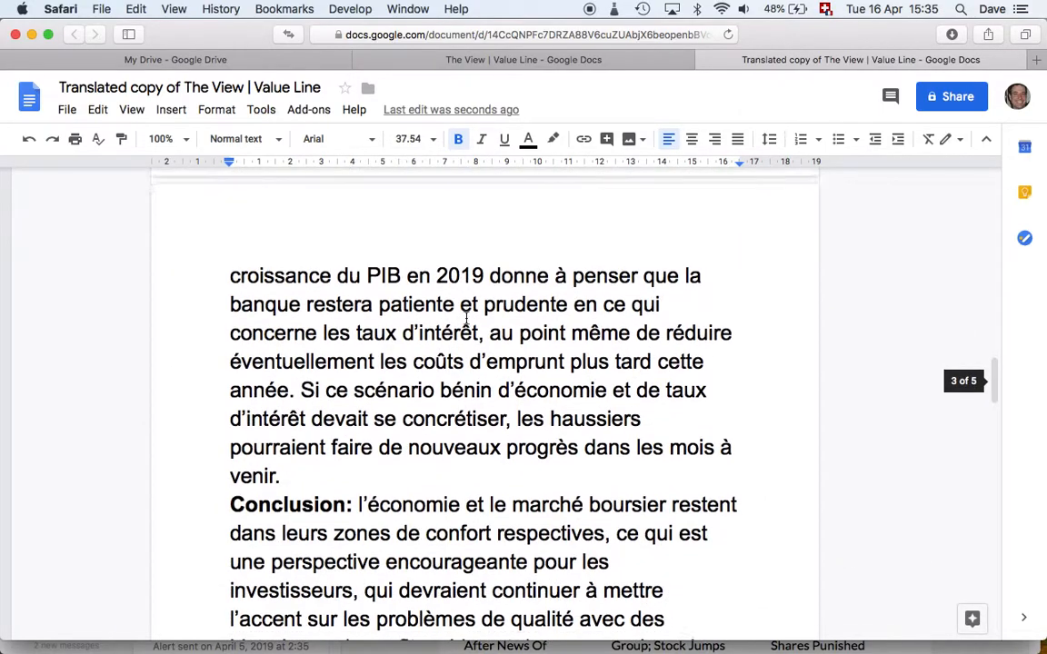
scroll(466, 318, down, 10)
scroll(466, 318, up, 20)
scroll(466, 318, down, 6)
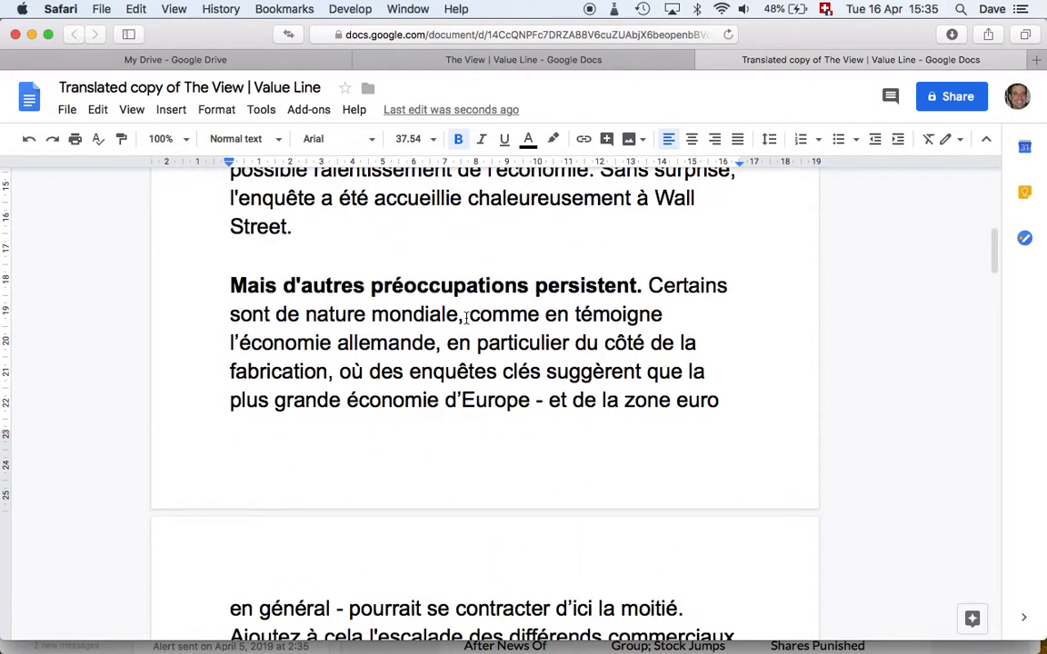
scroll(466, 318, up, 6)
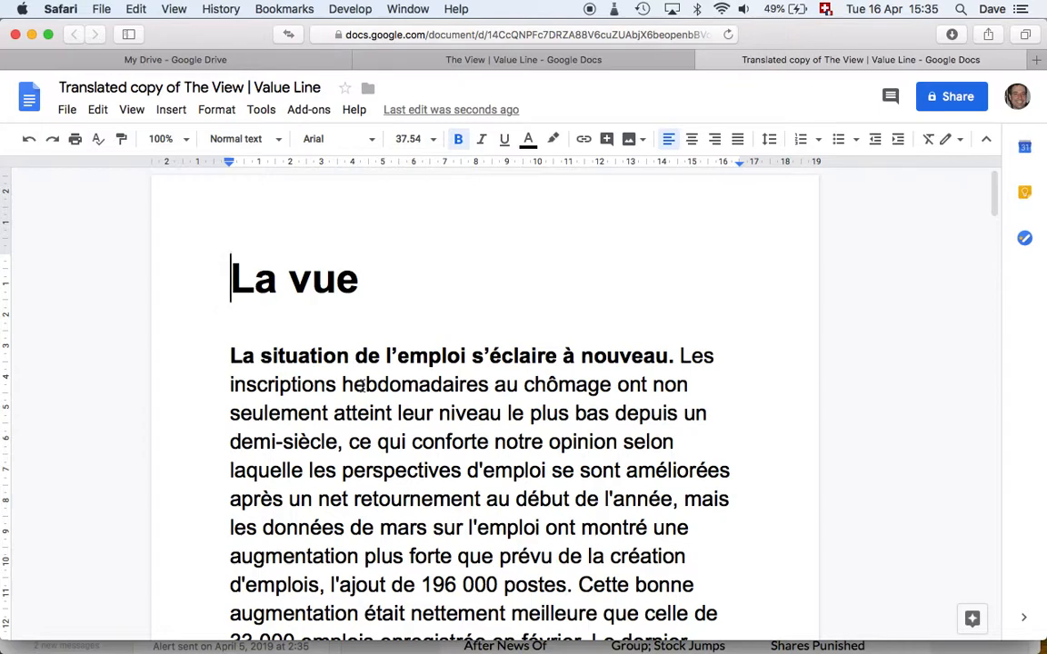
- Download the translated copy as a PDF document and look over its pages in Preview
click(67, 110)
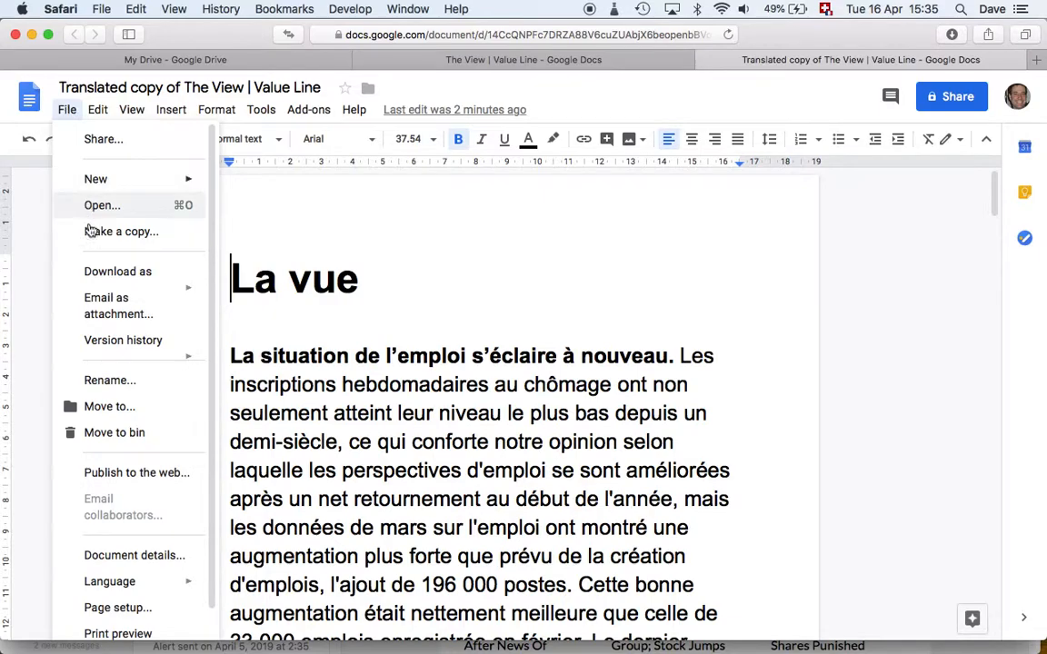
mouse_move(68, 276)
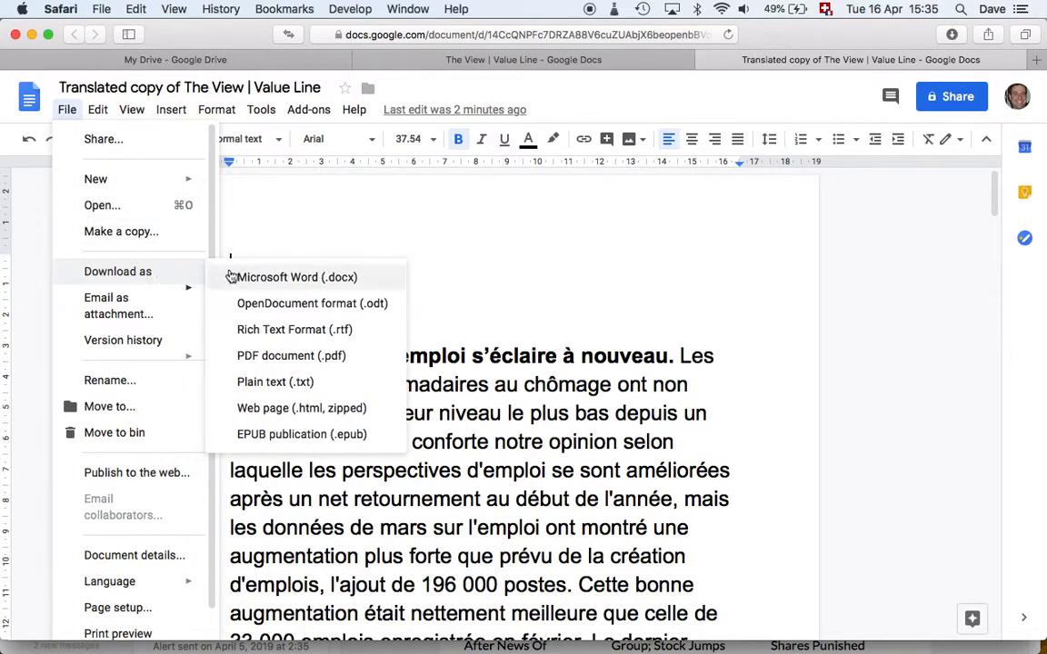
click(297, 363)
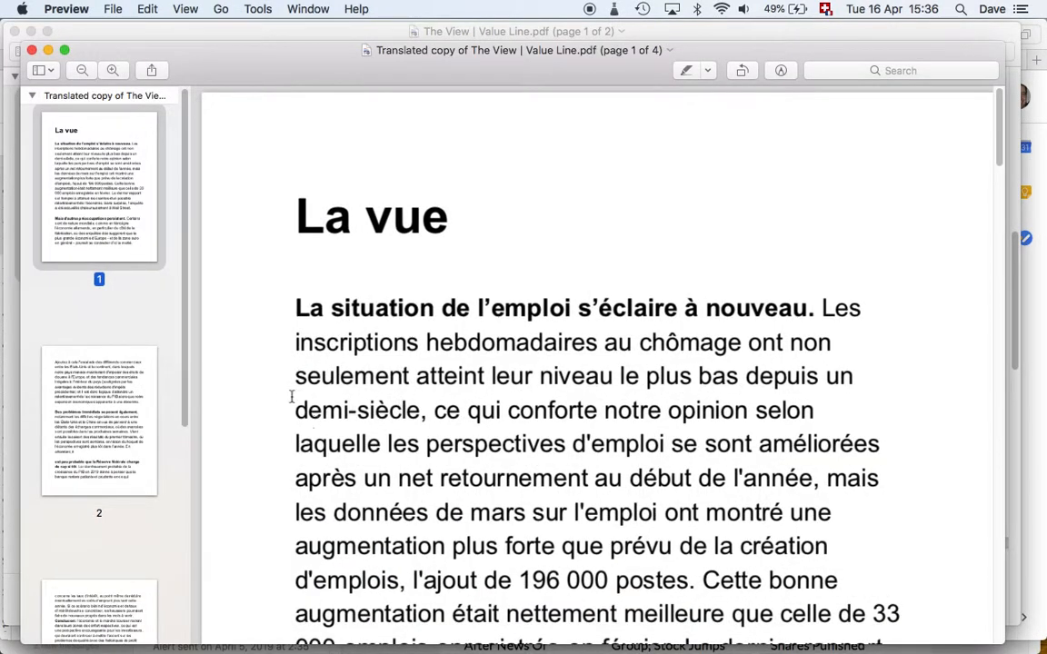
scroll(366, 421, down, 10)
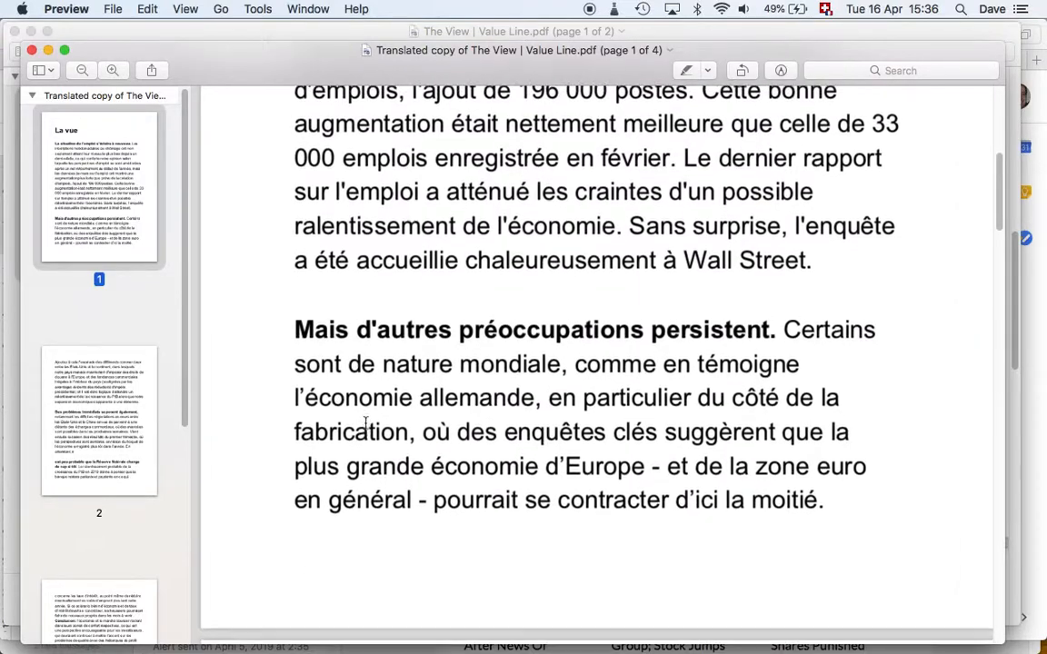
scroll(332, 454, up, 3)
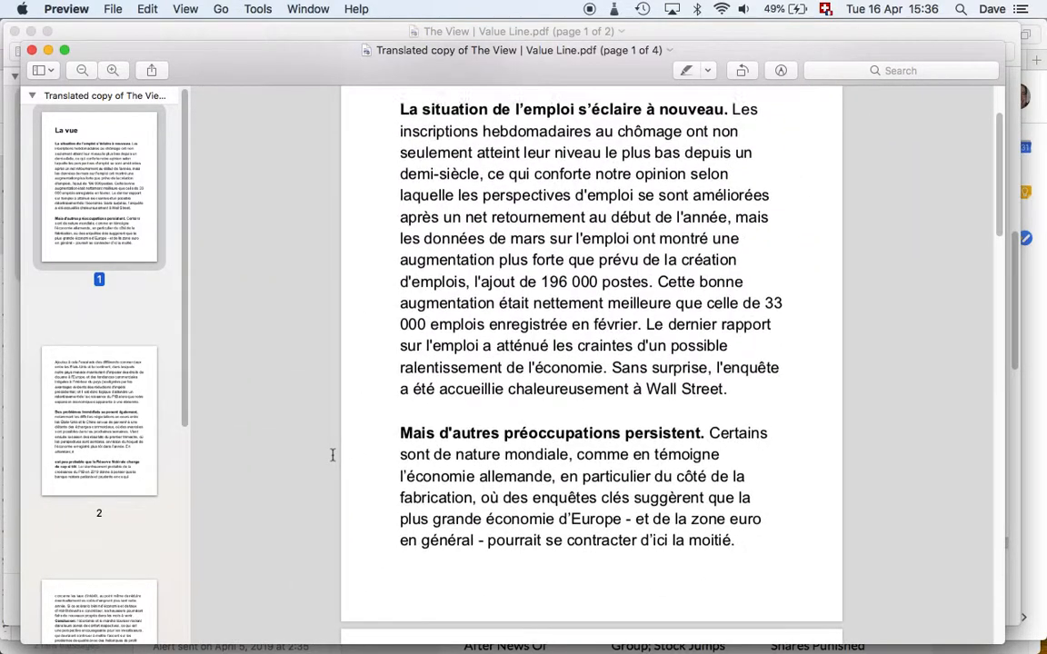
scroll(332, 455, down, 15)
scroll(333, 454, down, 15)
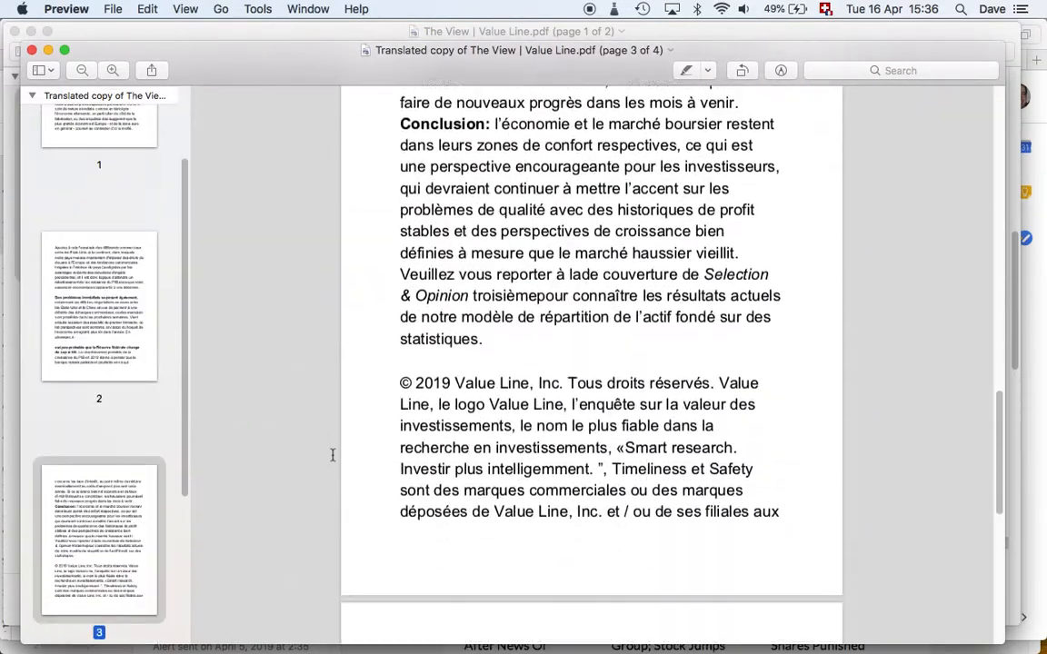
scroll(332, 454, up, 18)
scroll(333, 454, up, 10)
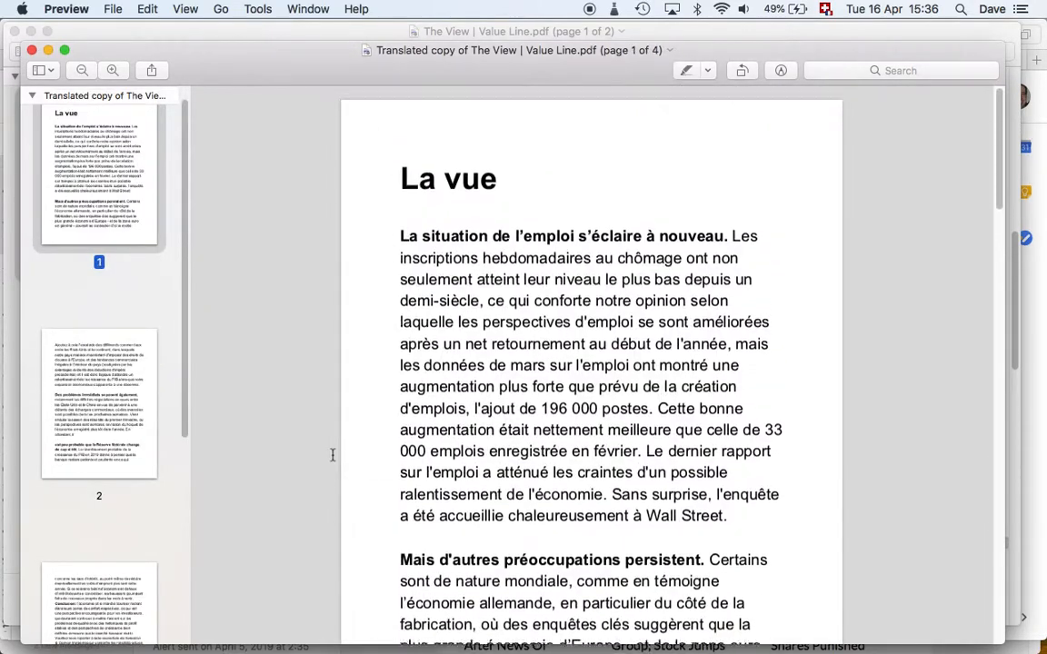
- Position the translated PDF's window beside the original PDF's page thumbnails and compare the pages of both files
drag(183, 62, 340, 47)
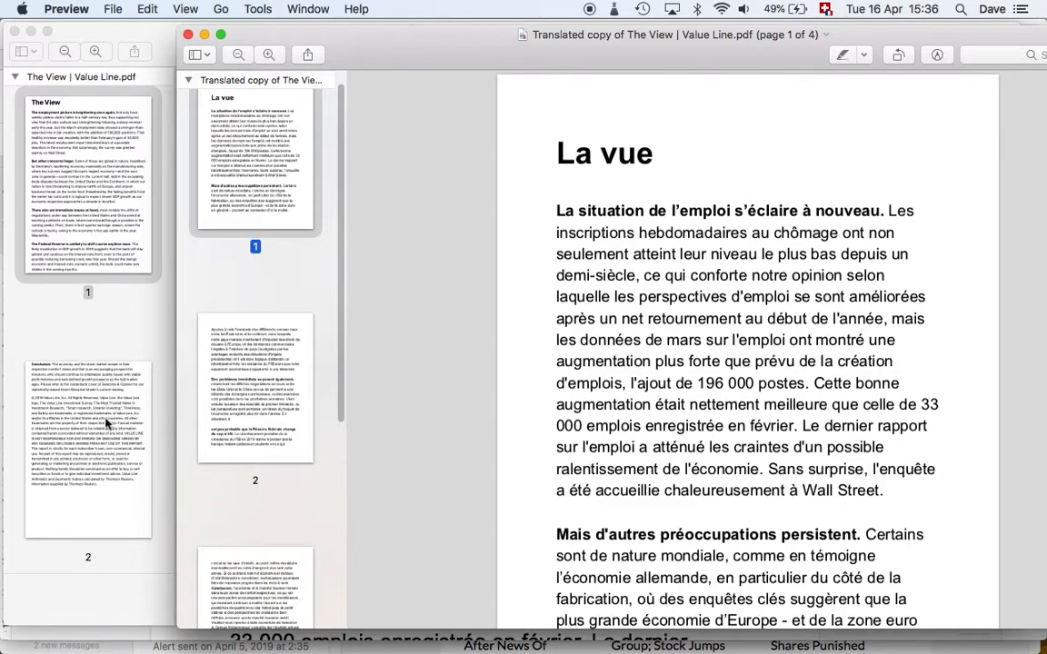
scroll(274, 338, down, 10)
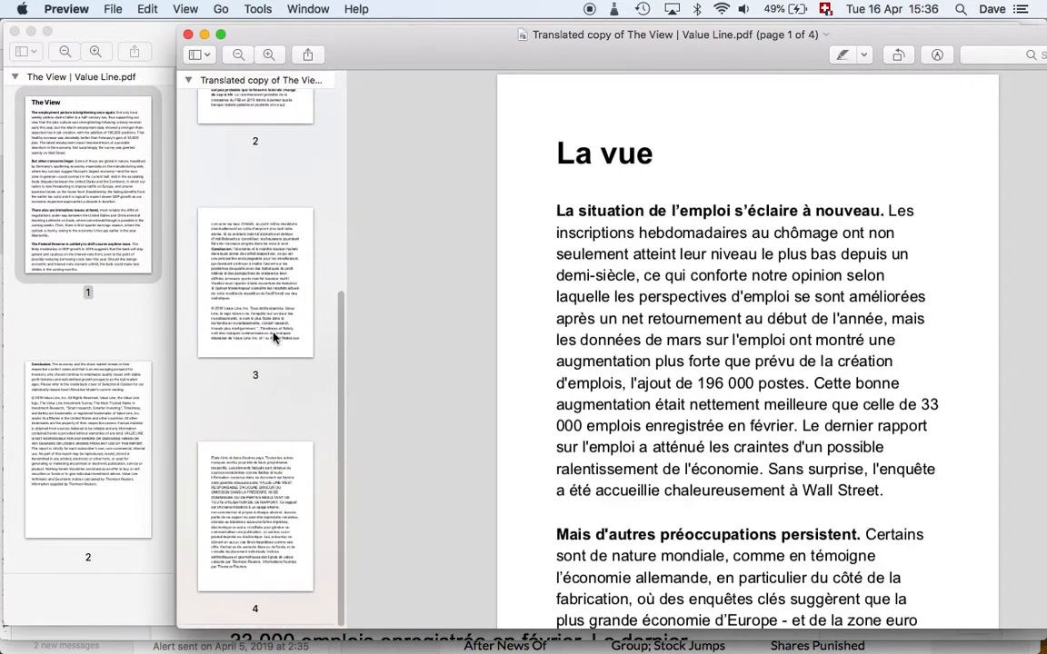
scroll(274, 338, up, 10)
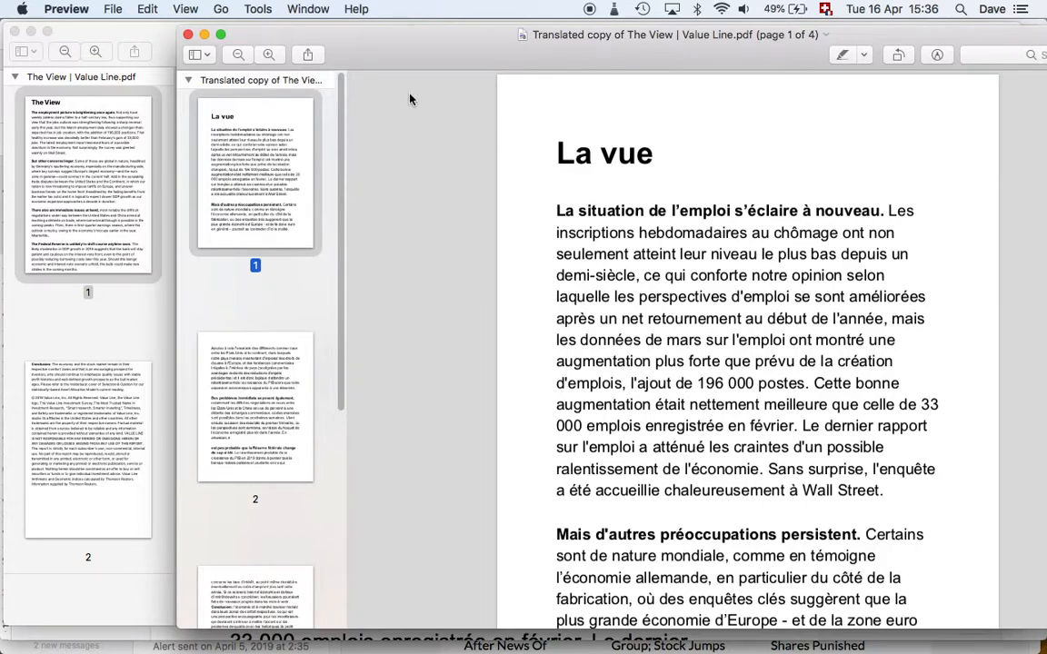
drag(389, 39, 417, 33)
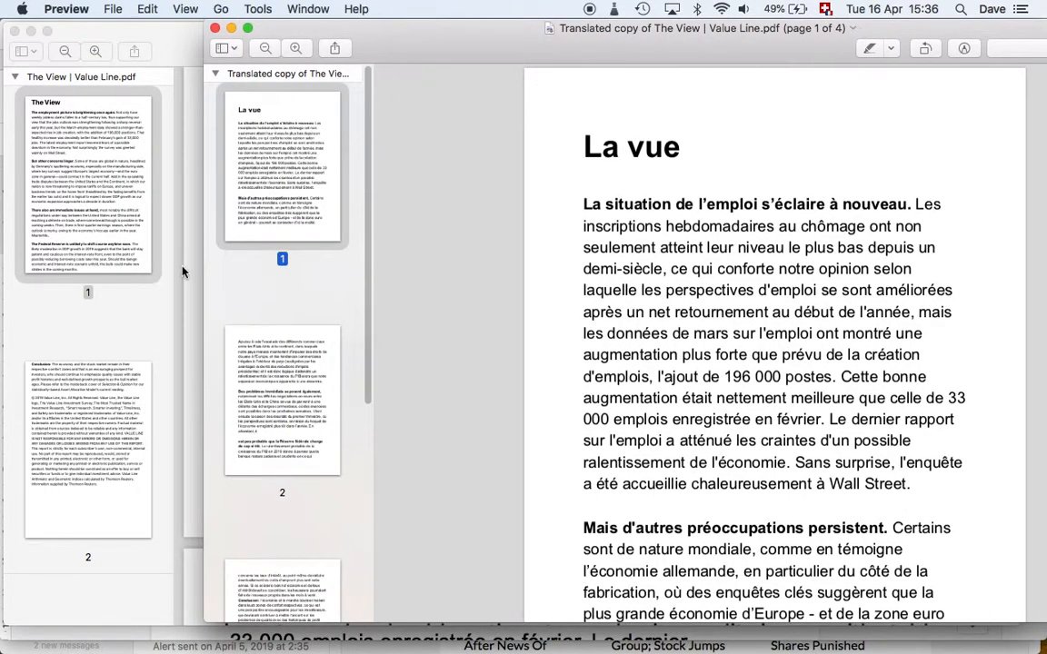
scroll(119, 248, up, 2)
scroll(120, 248, down, 2)
drag(354, 31, 364, 106)
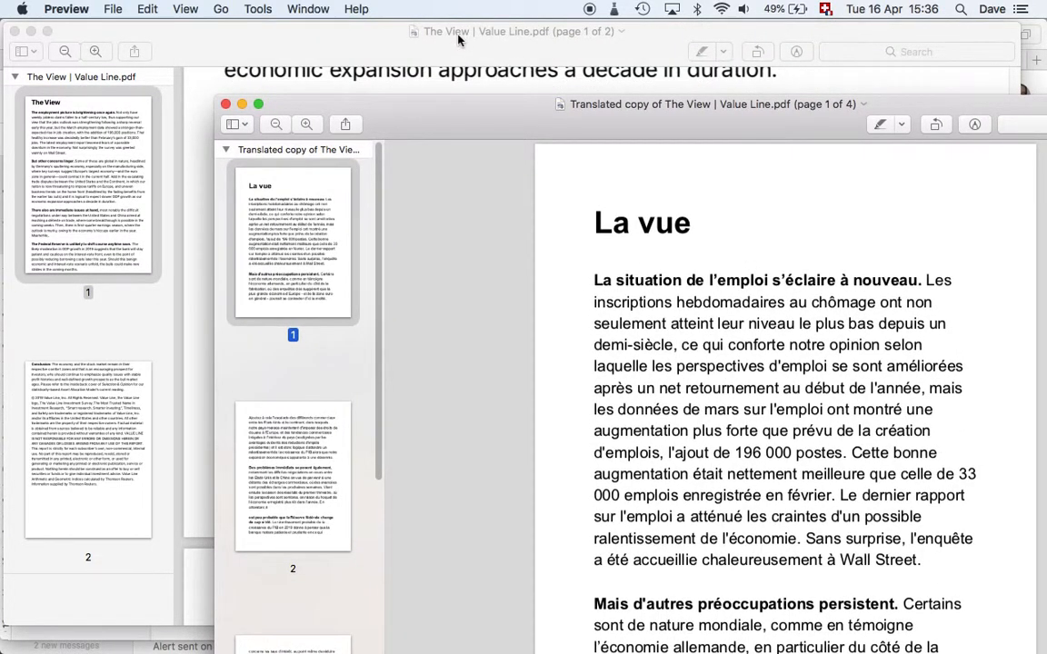
drag(484, 109, 478, 33)
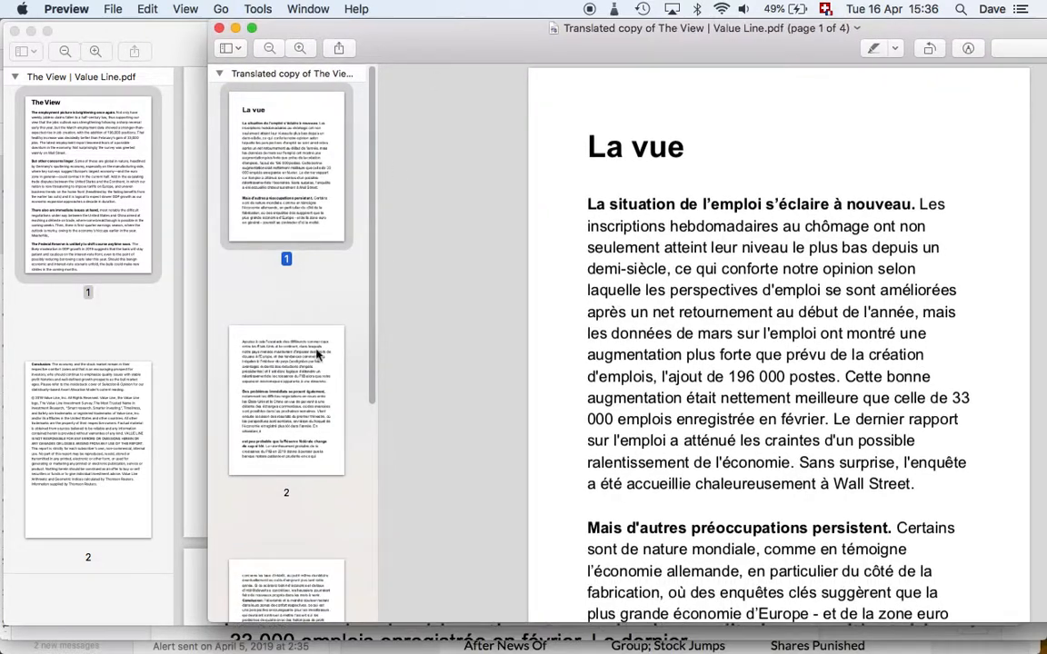
scroll(270, 479, down, 5)
scroll(269, 479, up, 5)
click(488, 41)
drag(488, 41, 506, 74)
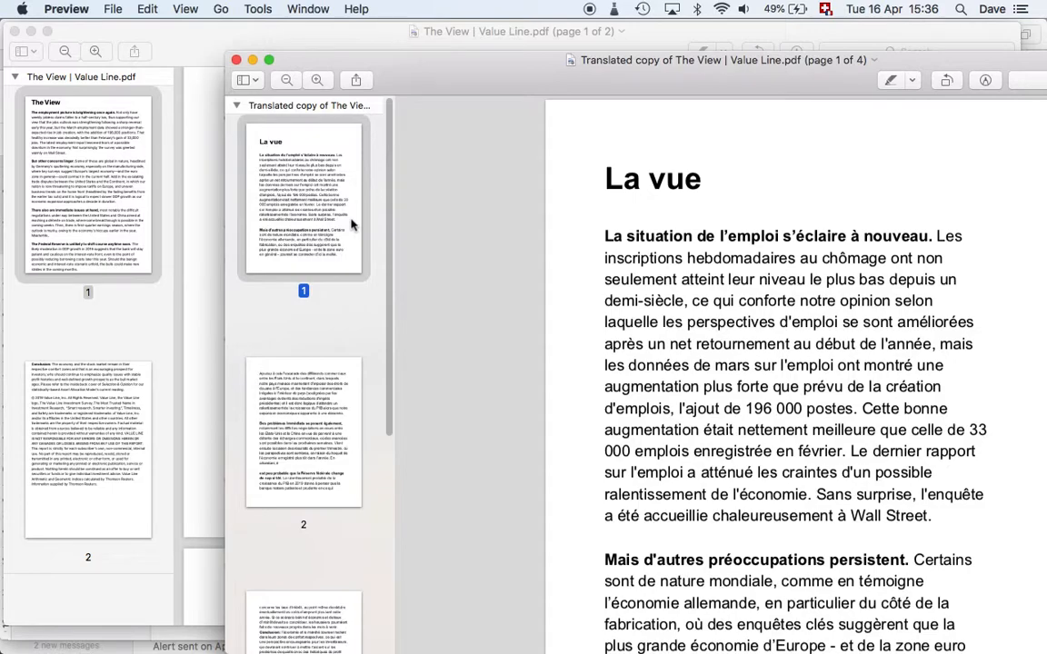
- Shorten the original PDF's window, select both of its pages and insert them after page 4 of the translated PDF
scroll(98, 421, up, 2)
scroll(296, 470, down, 6)
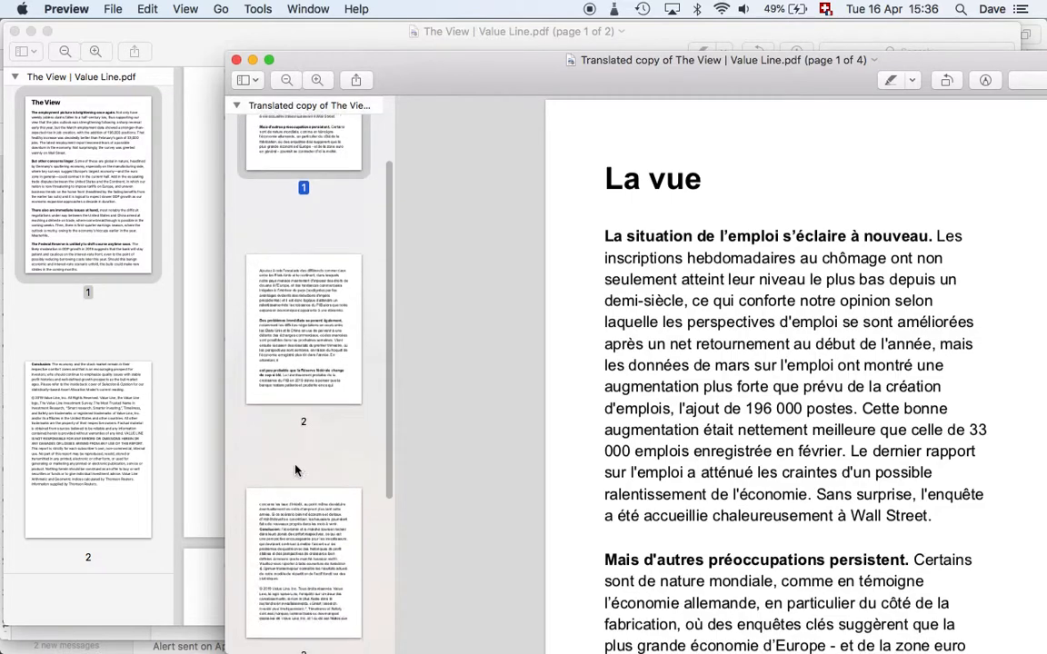
scroll(295, 469, up, 6)
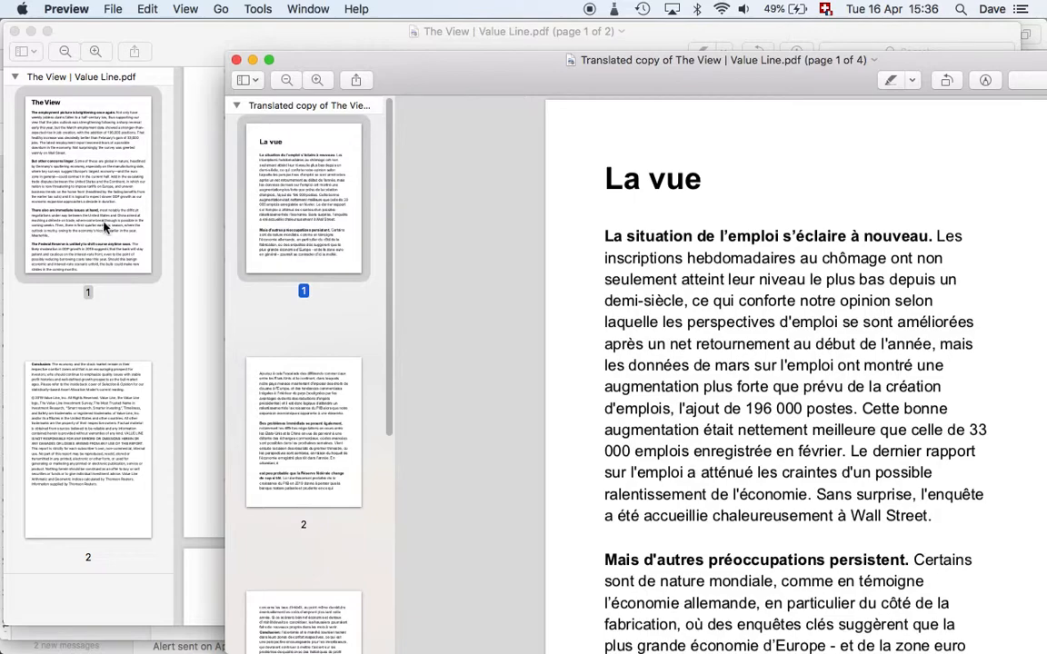
scroll(292, 343, down, 6)
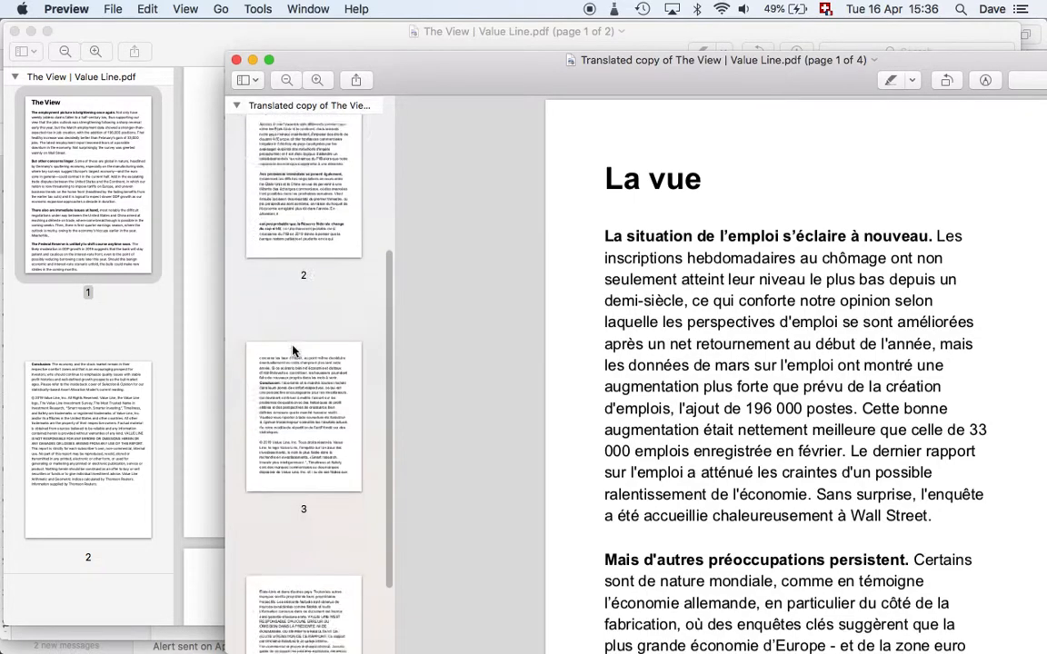
click(138, 231)
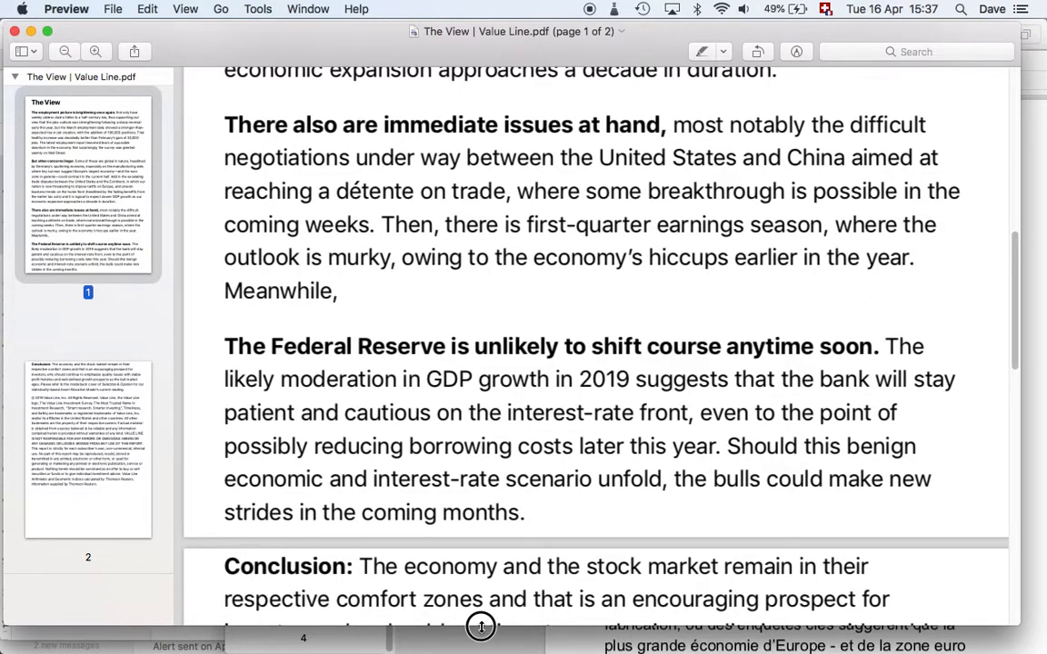
drag(477, 626, 502, 372)
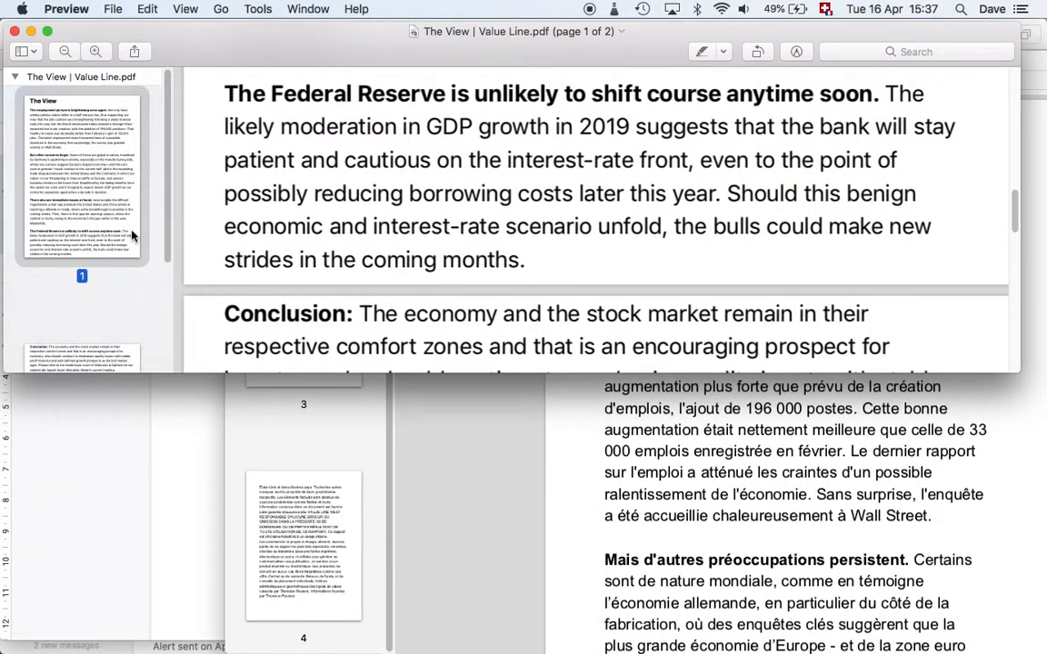
click(89, 358)
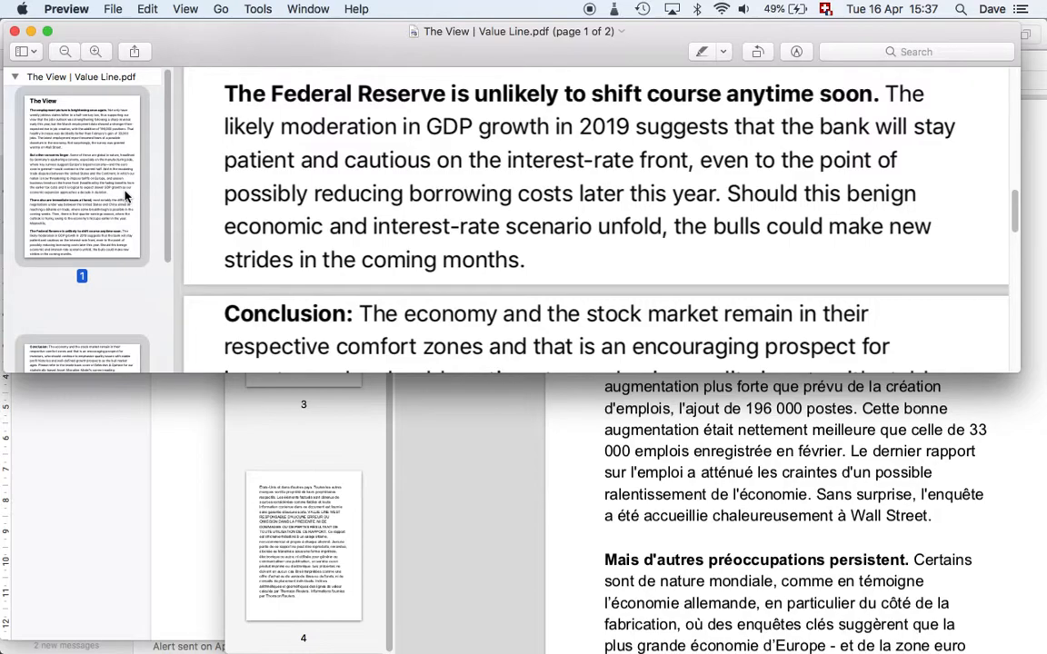
drag(125, 198, 335, 588)
scroll(345, 504, down, 3)
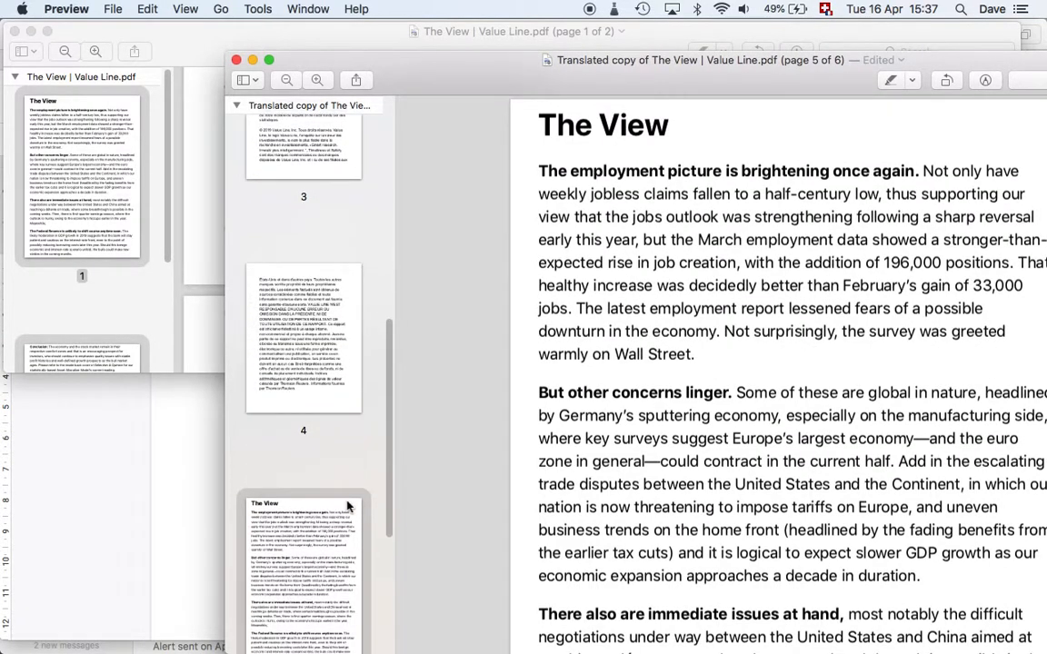
- Check the added English pages at the end of the combined PDF and return to the French first page
scroll(347, 506, down, 1)
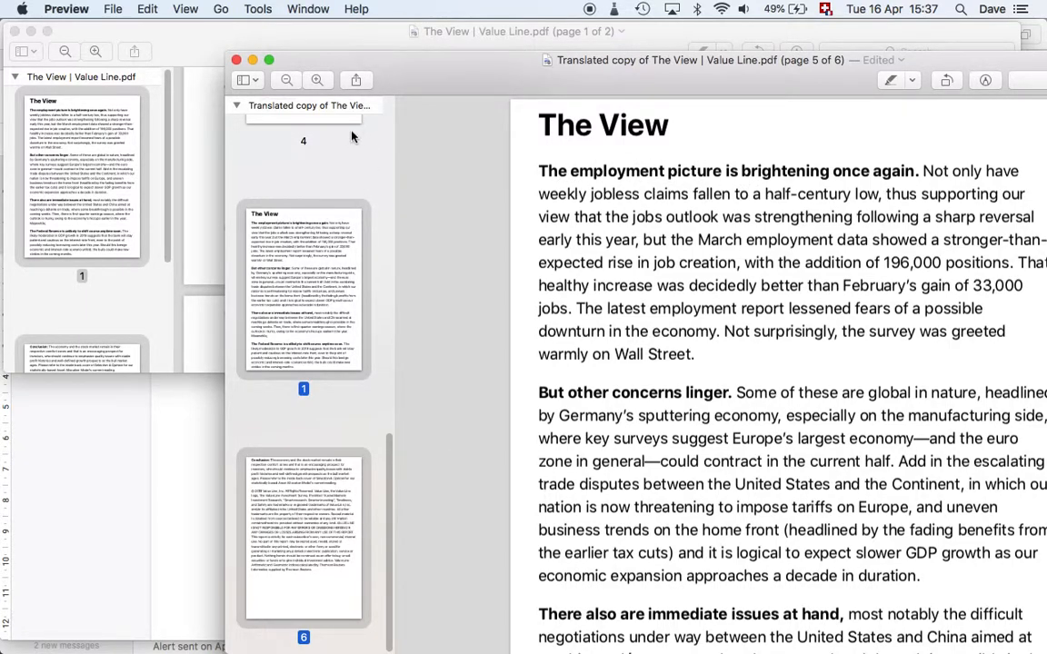
click(315, 118)
click(315, 272)
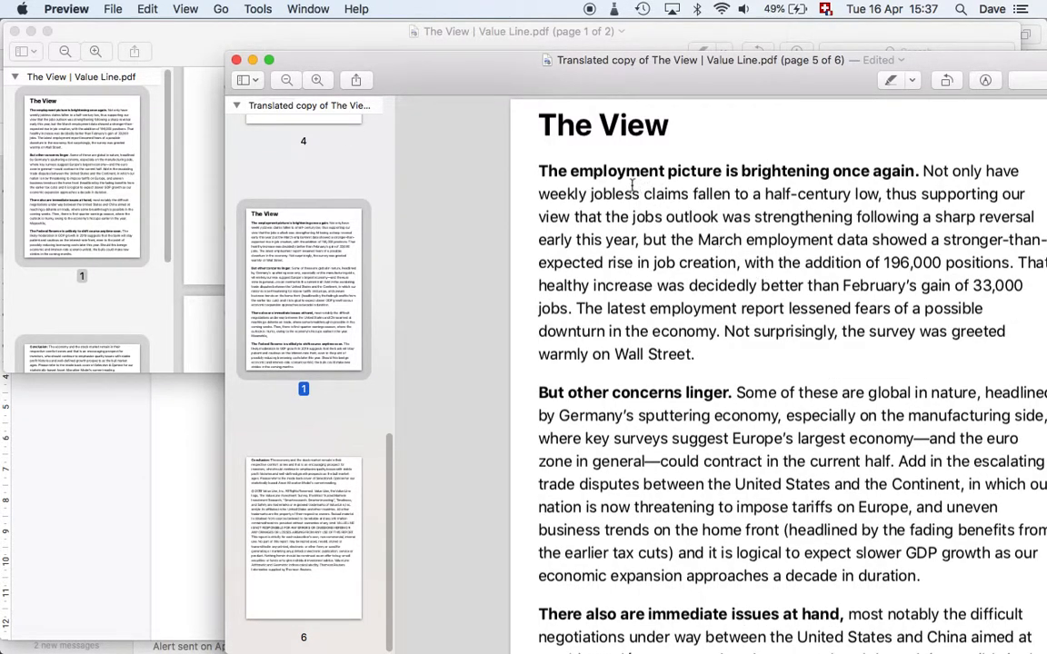
scroll(688, 371, down, 5)
scroll(688, 371, down, 6)
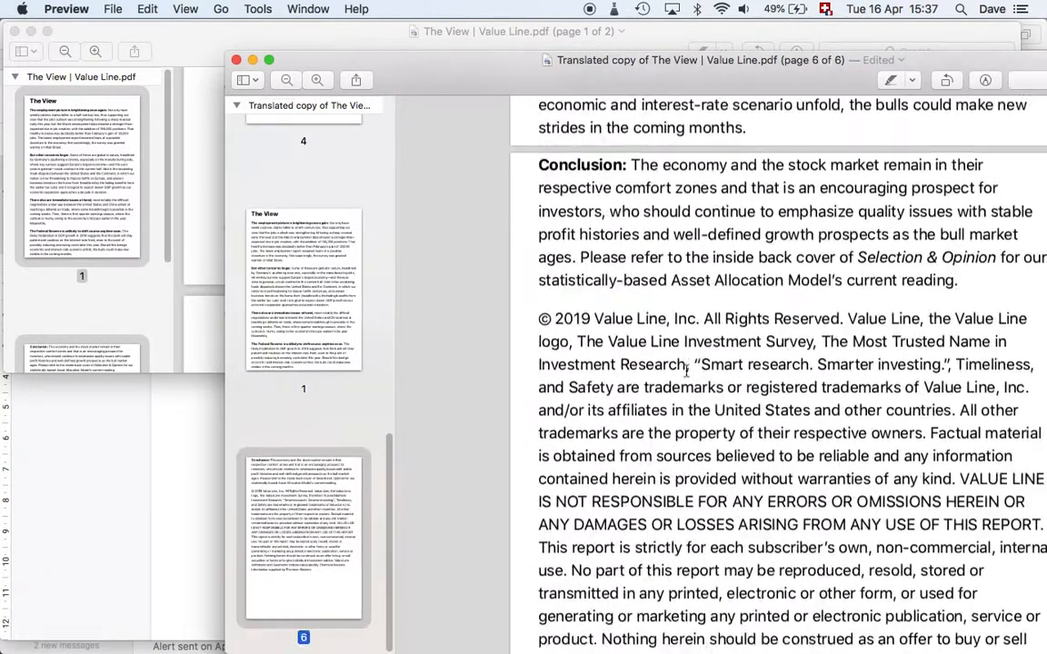
scroll(783, 408, up, 10)
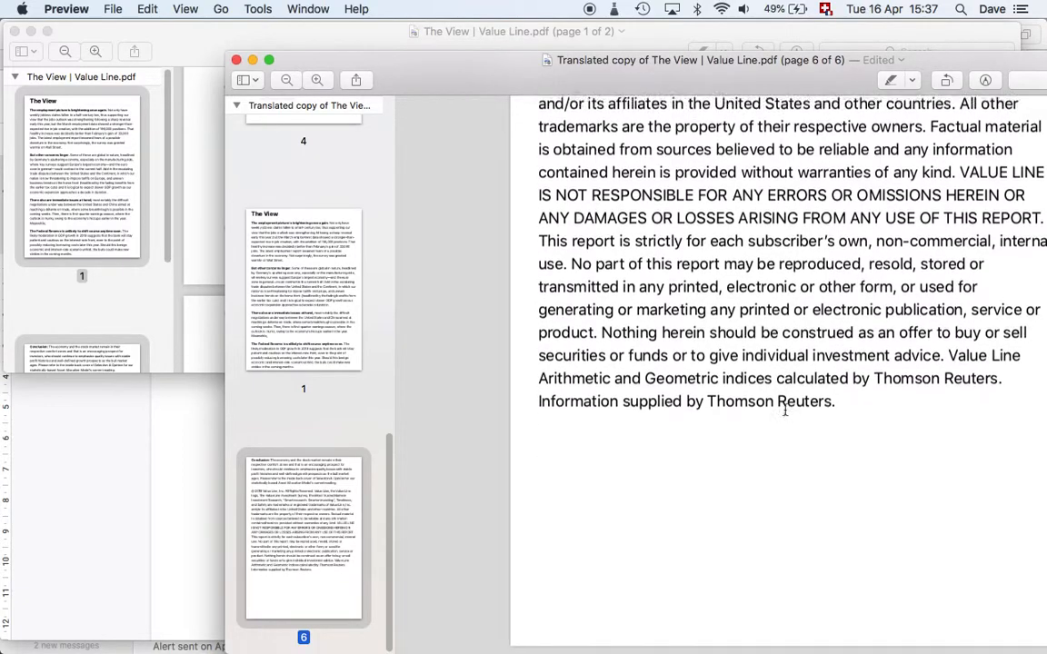
scroll(783, 408, up, 15)
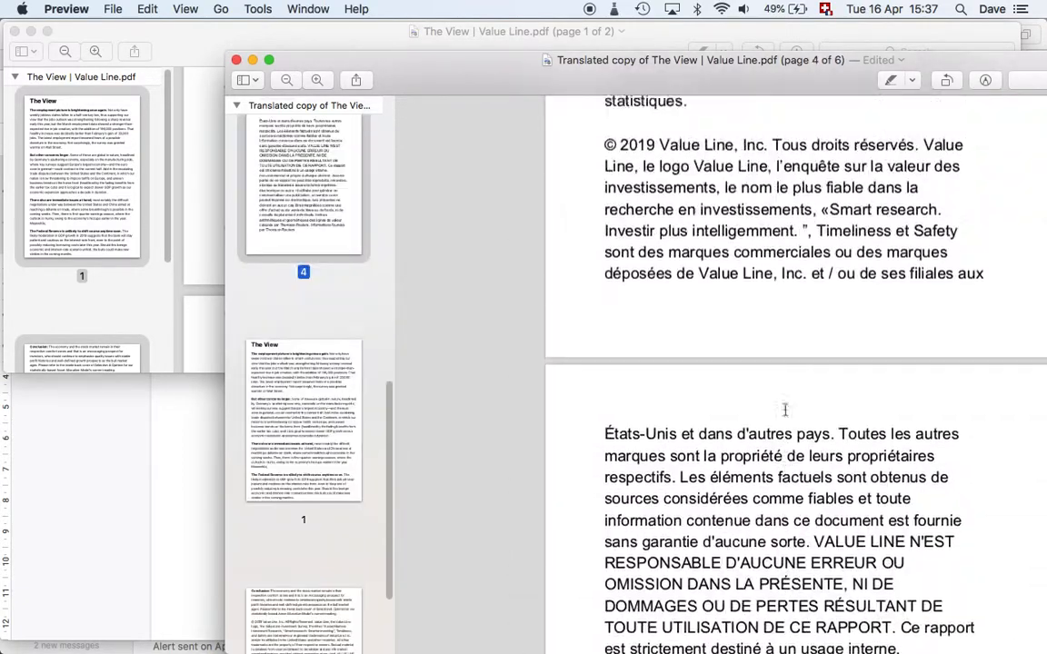
scroll(785, 411, up, 15)
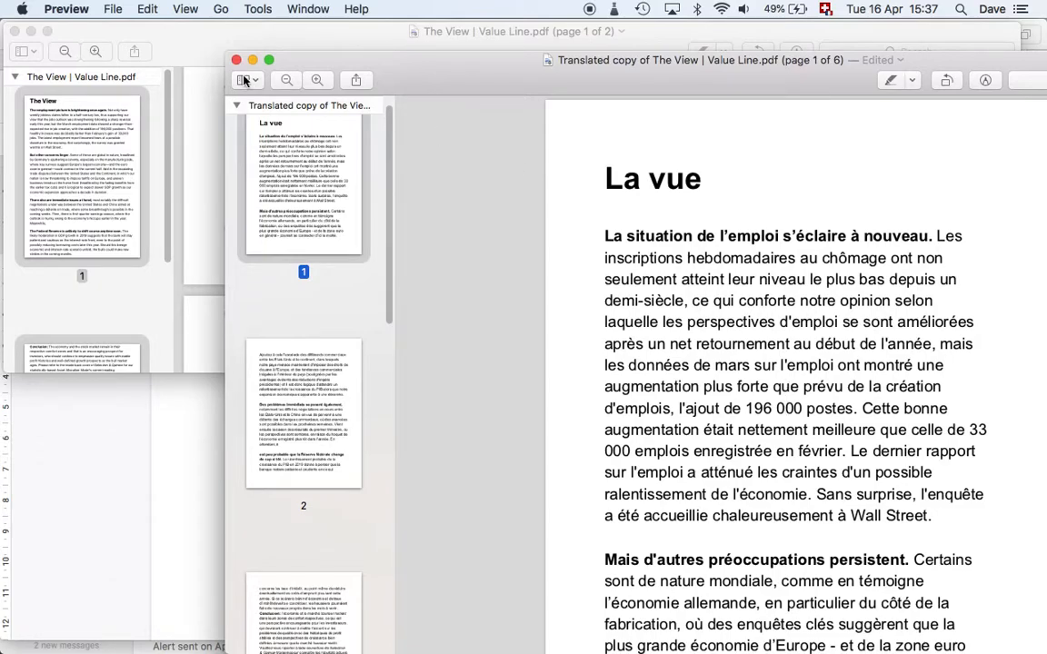
- Close the original "The View | Value Line.pdf" window and move the combined PDF's window fully into view
click(14, 31)
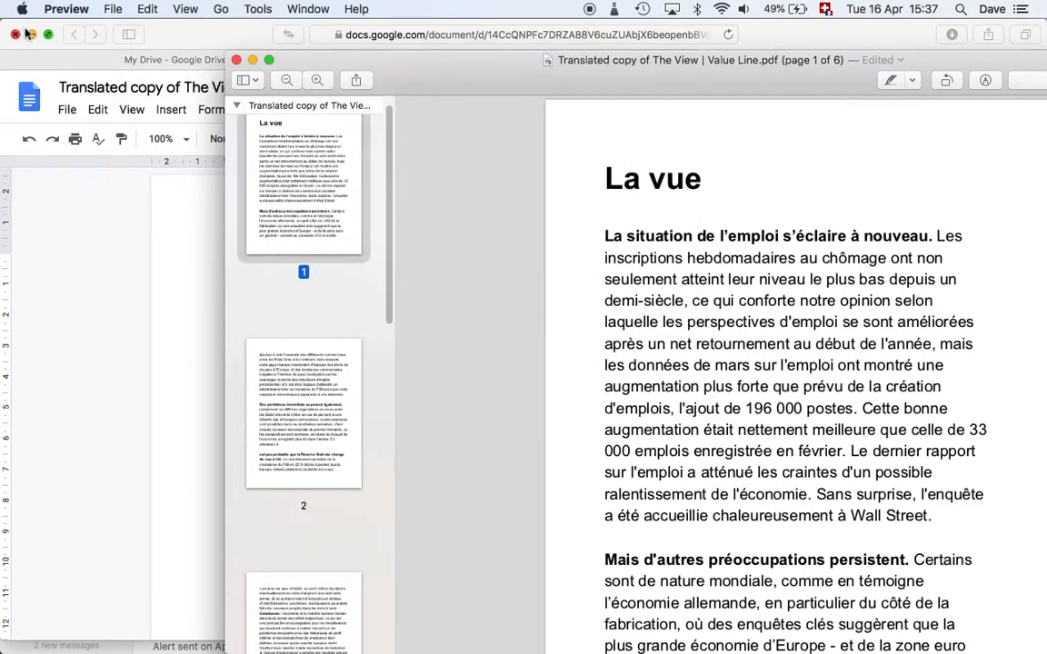
drag(444, 77, 270, 8)
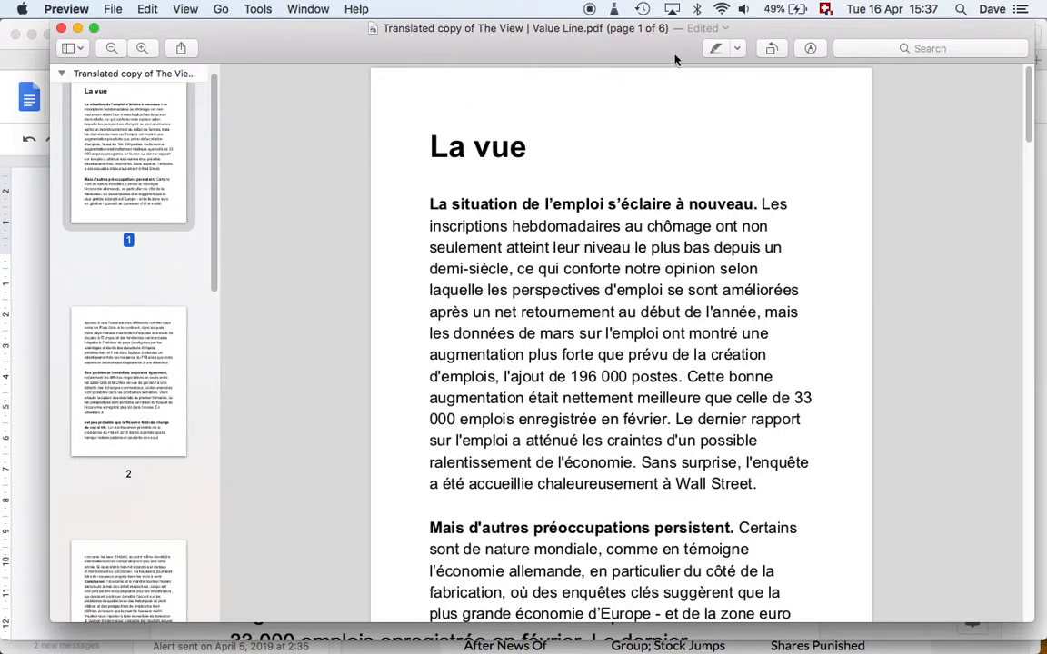
- Tag the combined PDF with the existing "News" tag
click(666, 27)
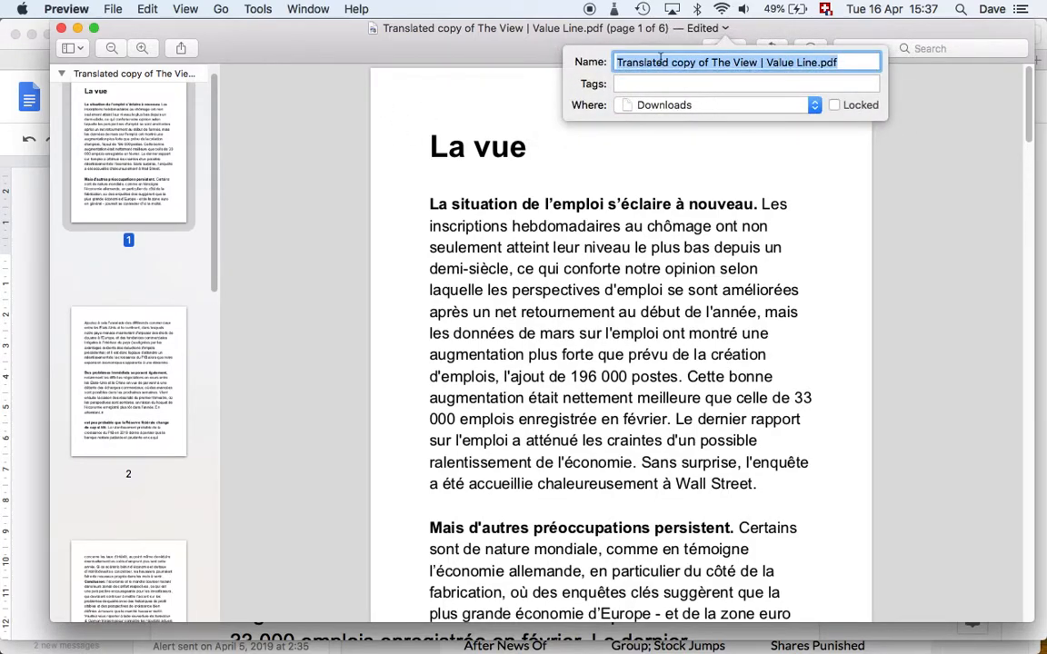
click(679, 84)
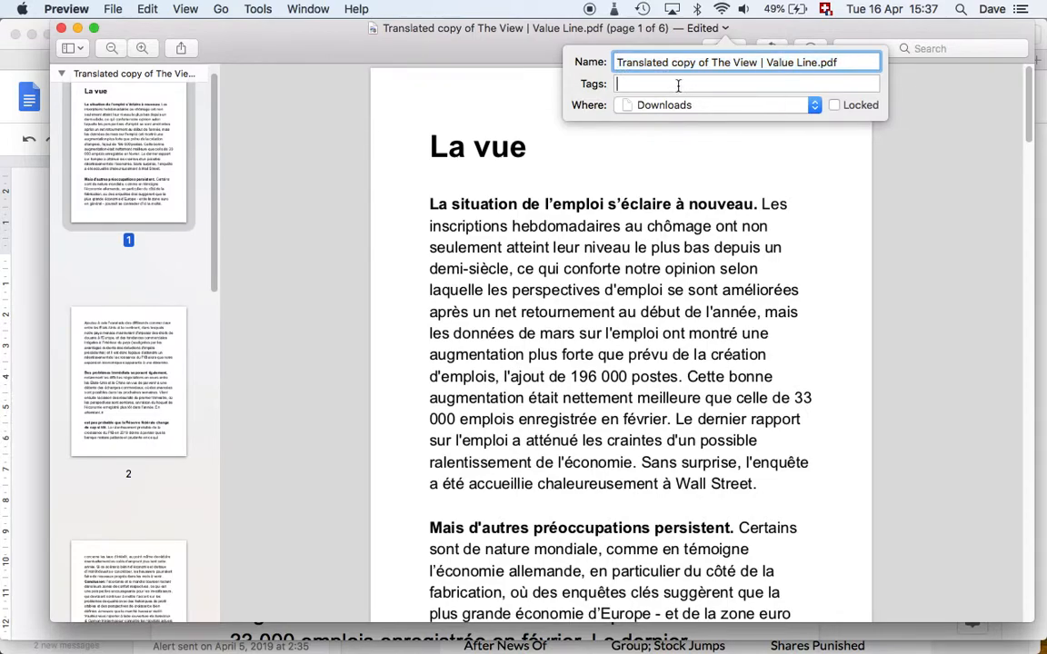
text(naxos)
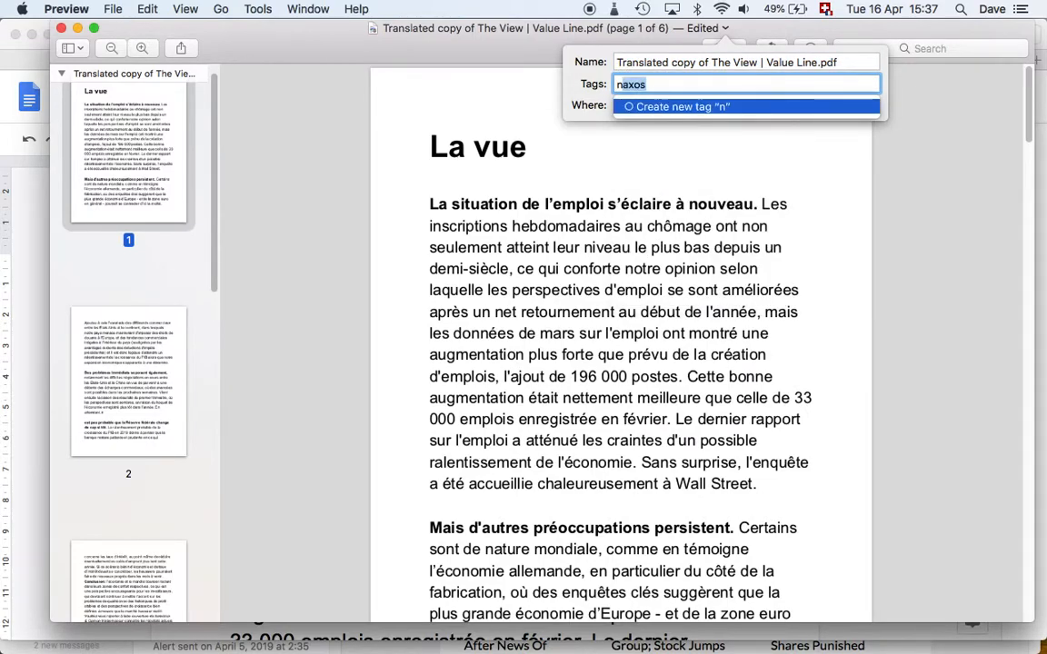
key(Return)
key(BackSpace)
key(BackSpace)
text(ne)
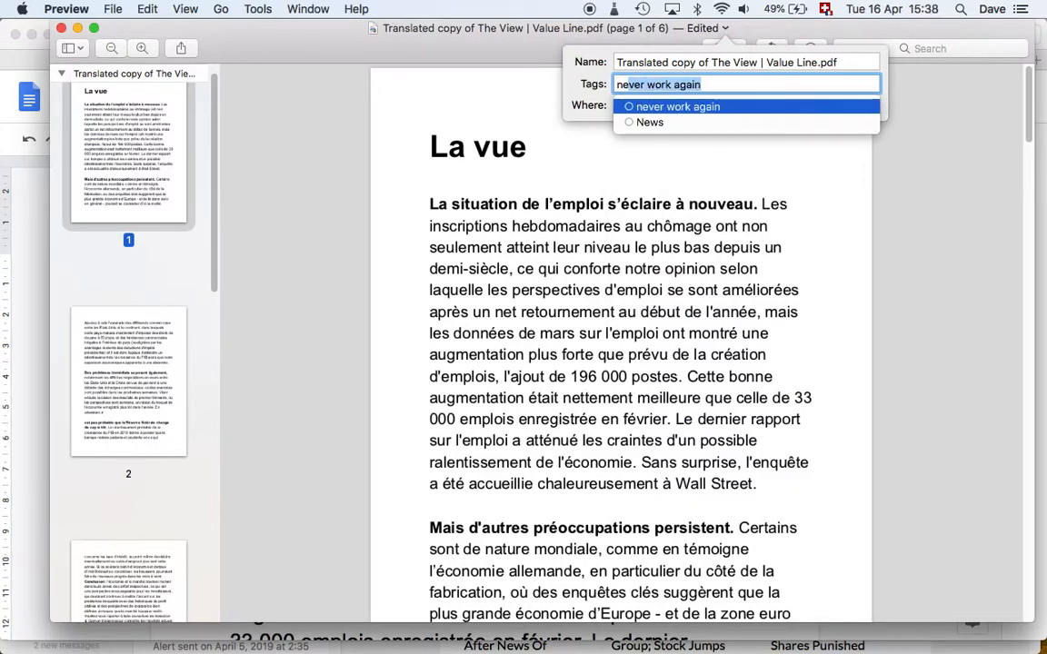
text(ws)
key(Return)
key(Tab)
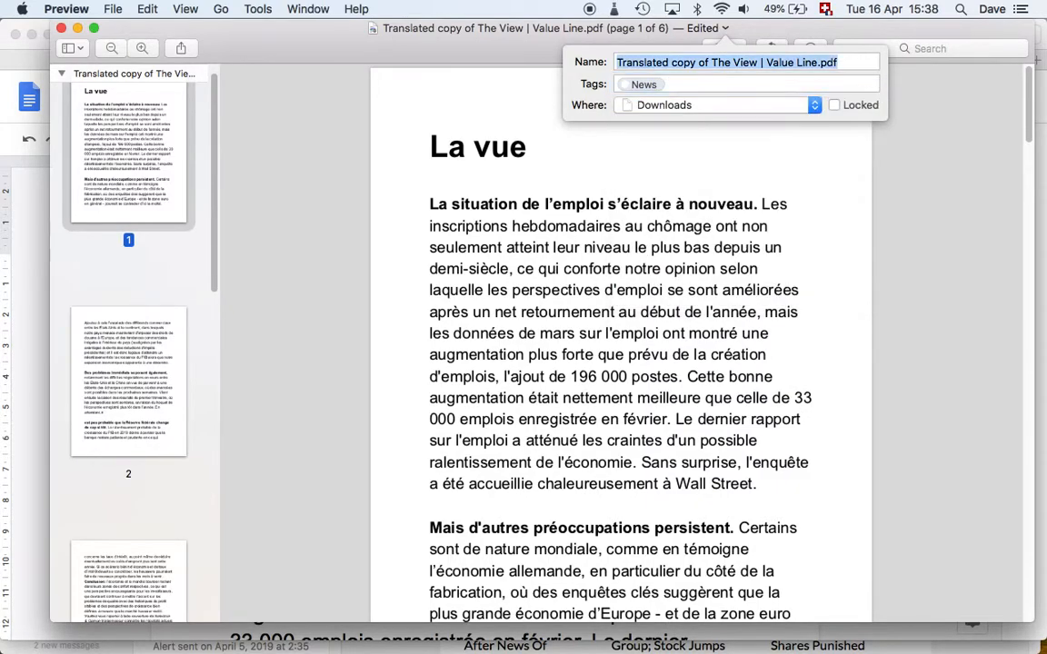
- Move the combined PDF from Downloads to the "Preview — iCloud" location
click(741, 105)
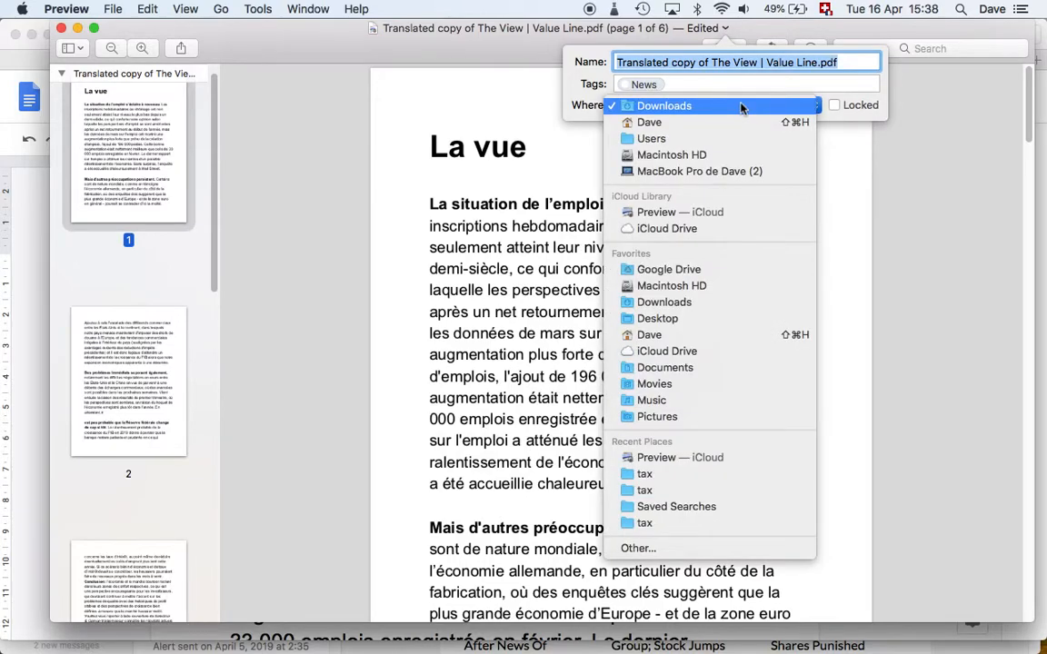
click(627, 212)
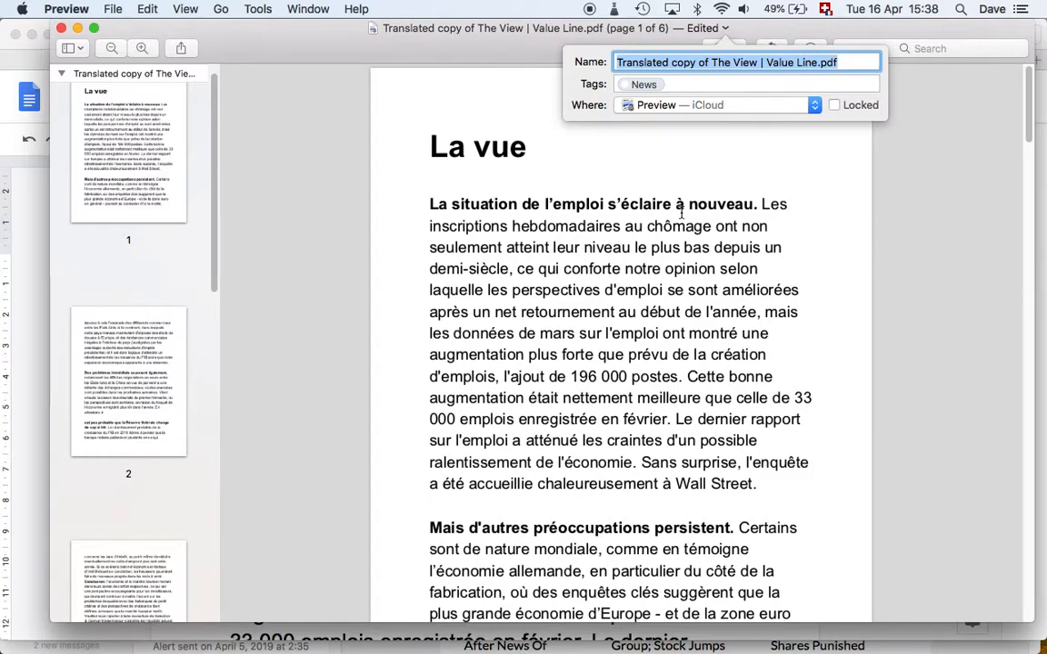
key(Return)
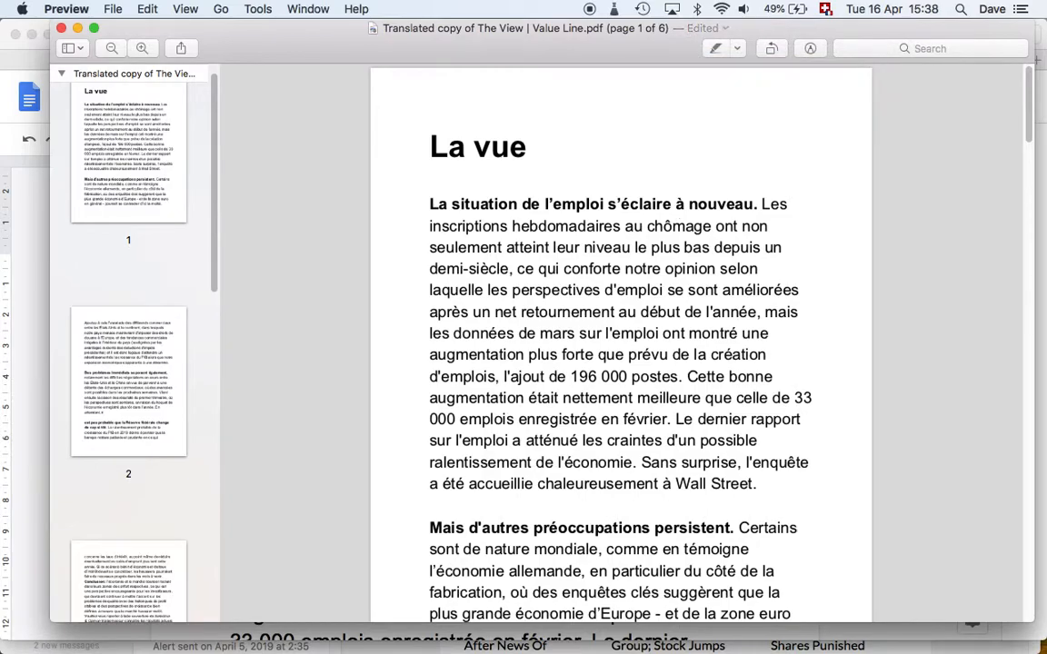
- Share the combined PDF from Preview as an attachment to a new Mail message
scroll(662, 391, down, 10)
scroll(661, 391, up, 10)
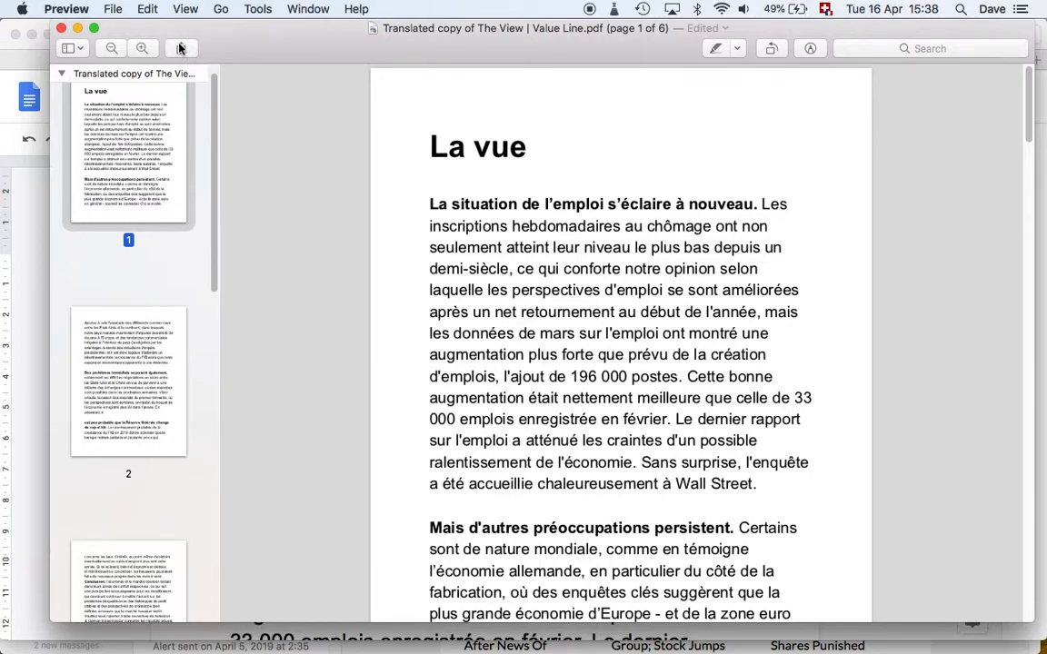
click(181, 48)
click(203, 70)
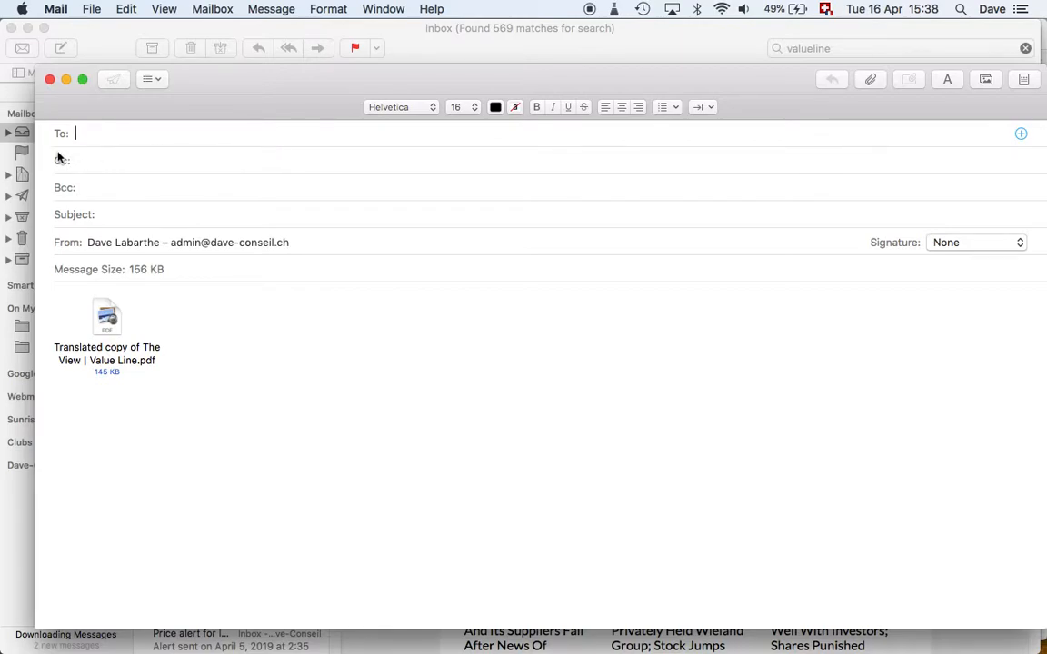
- Add the "Club Gold Bees Club" contact group to the message's blind-copy recipients
click(119, 188)
text(clubs)
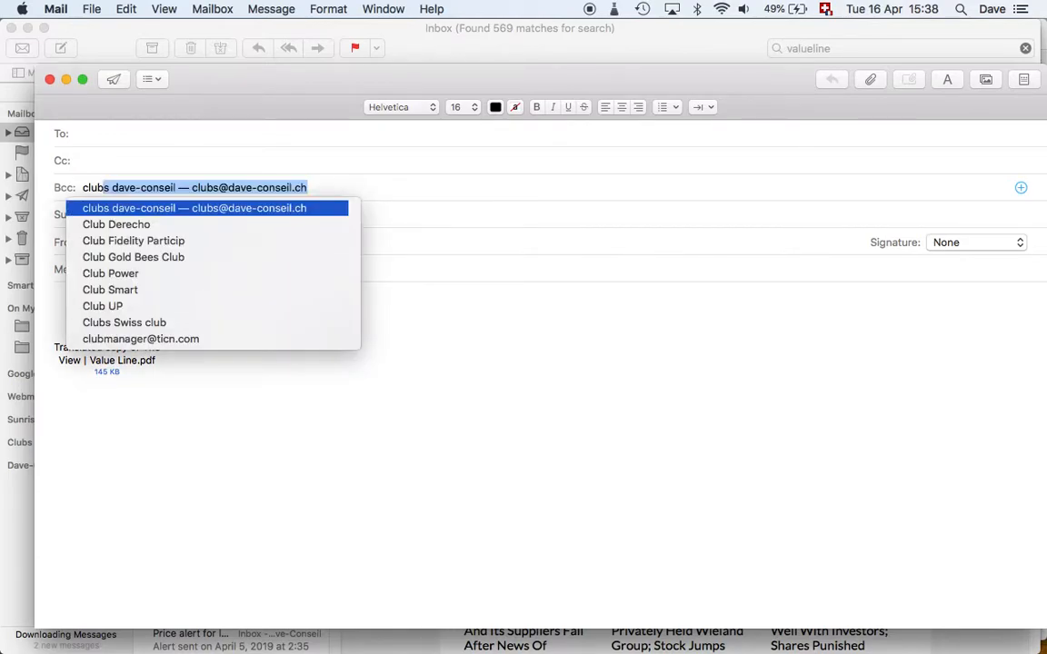
key(Down)
key(Down)
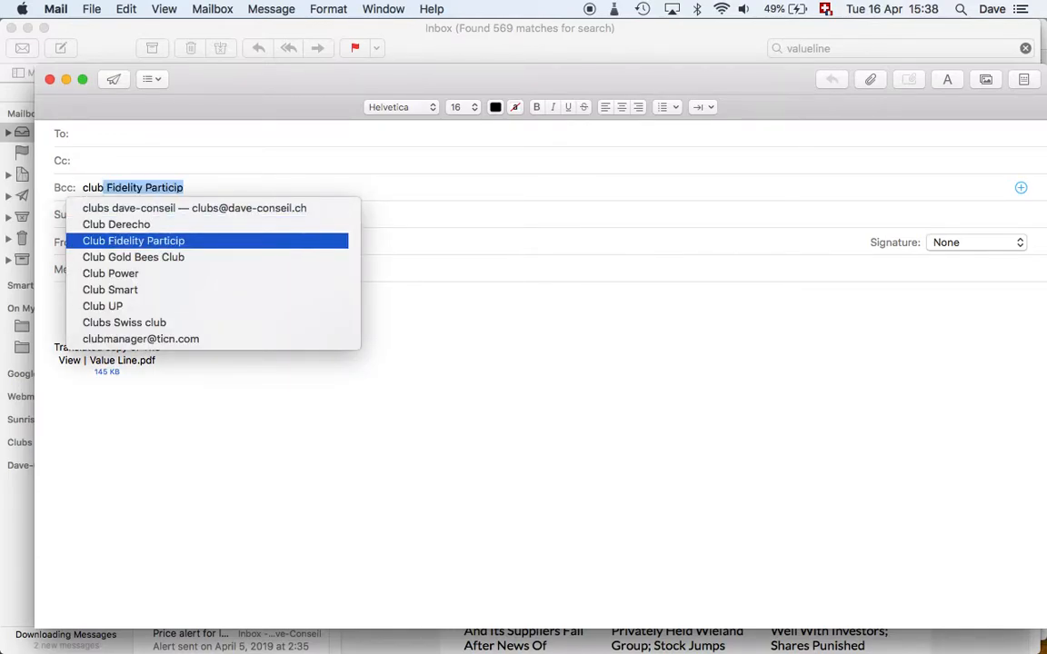
key(Down)
key(Return)
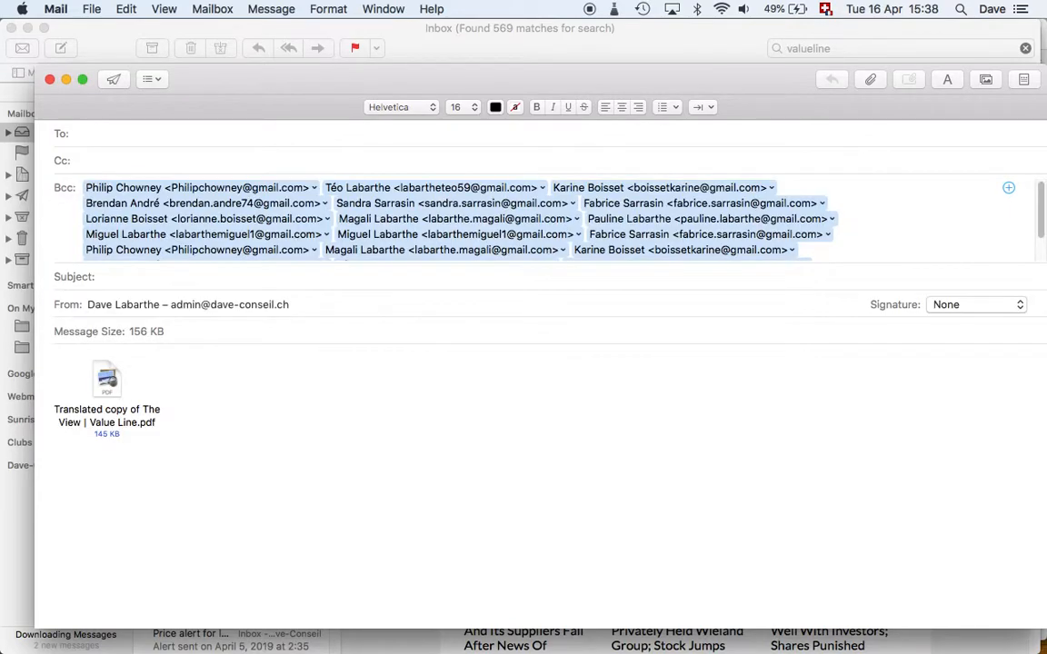
- Add the "Club Smart" contact group after the existing blind-copy recipients
scroll(863, 238, down, 5)
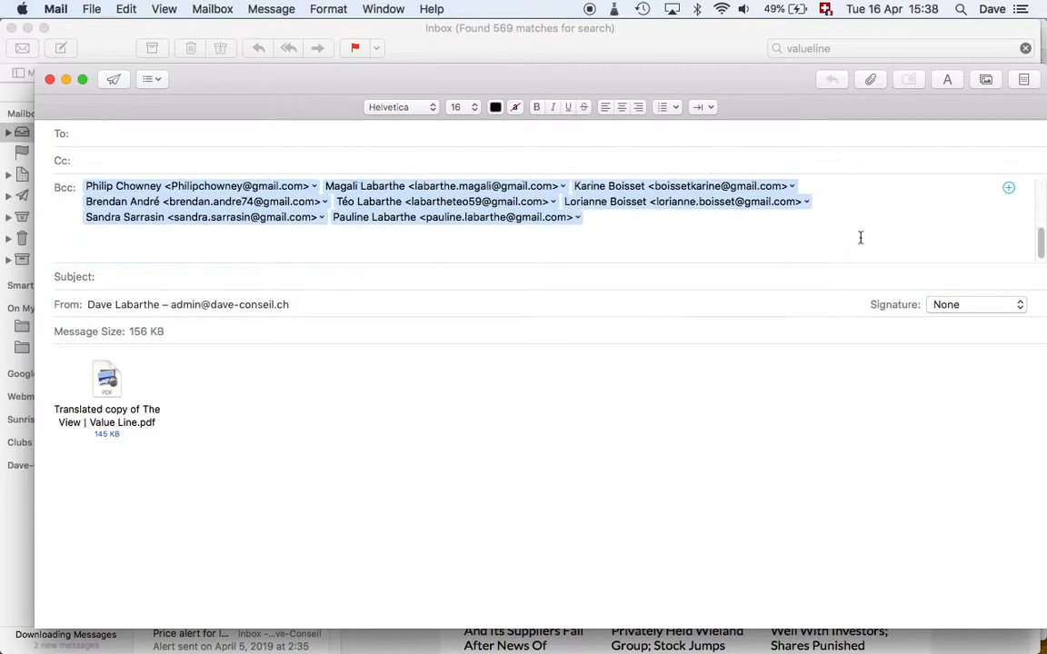
text(club)
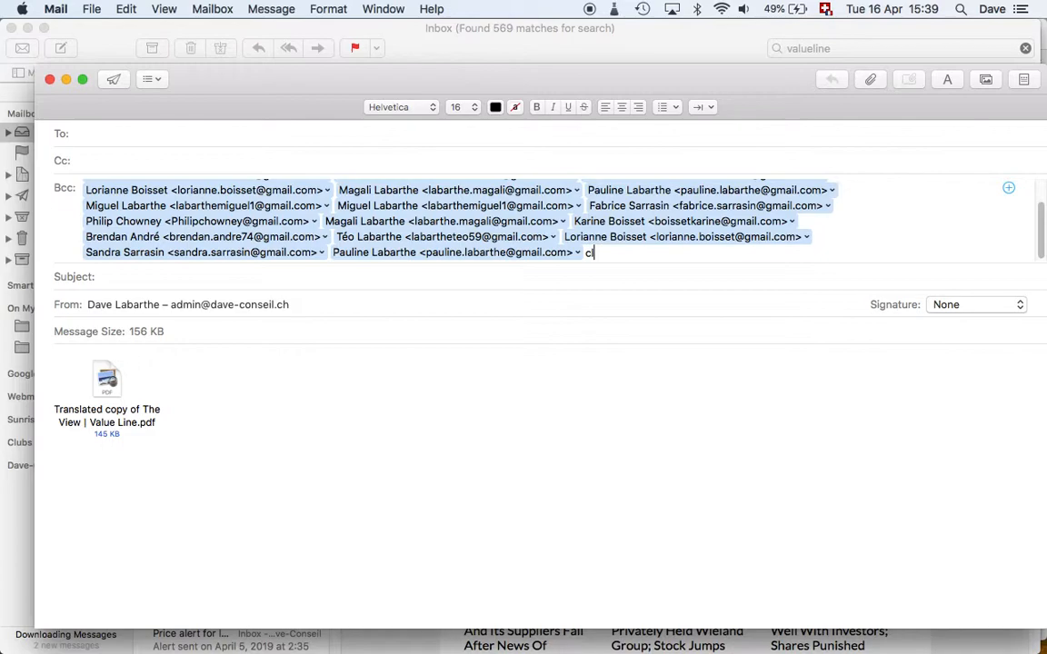
key(Down)
key(Down)
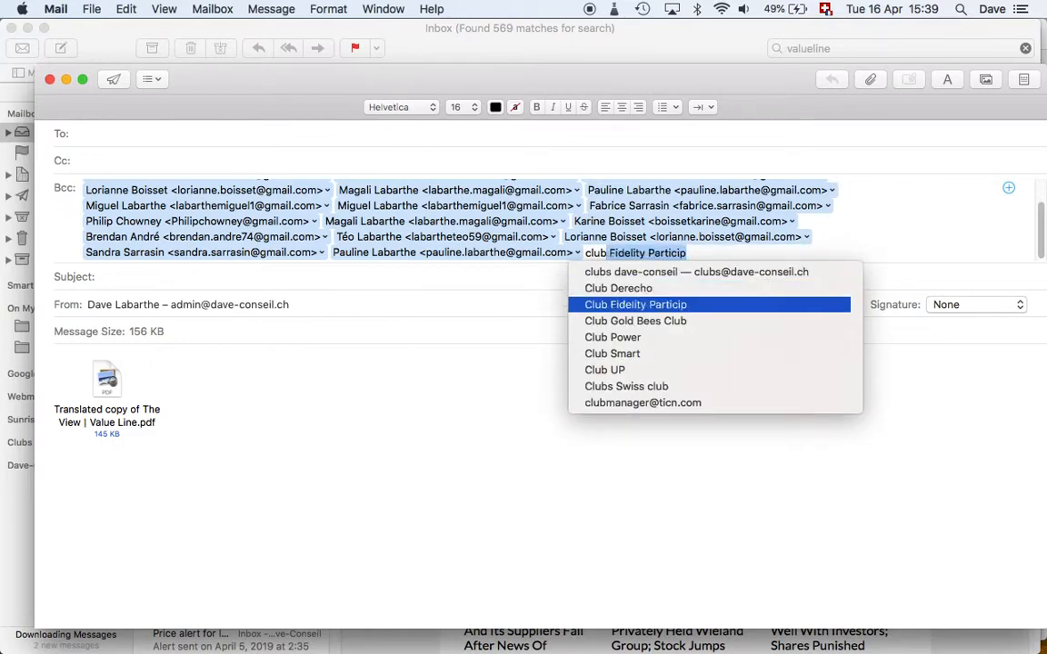
key(Down)
key(Down)
key(Down)
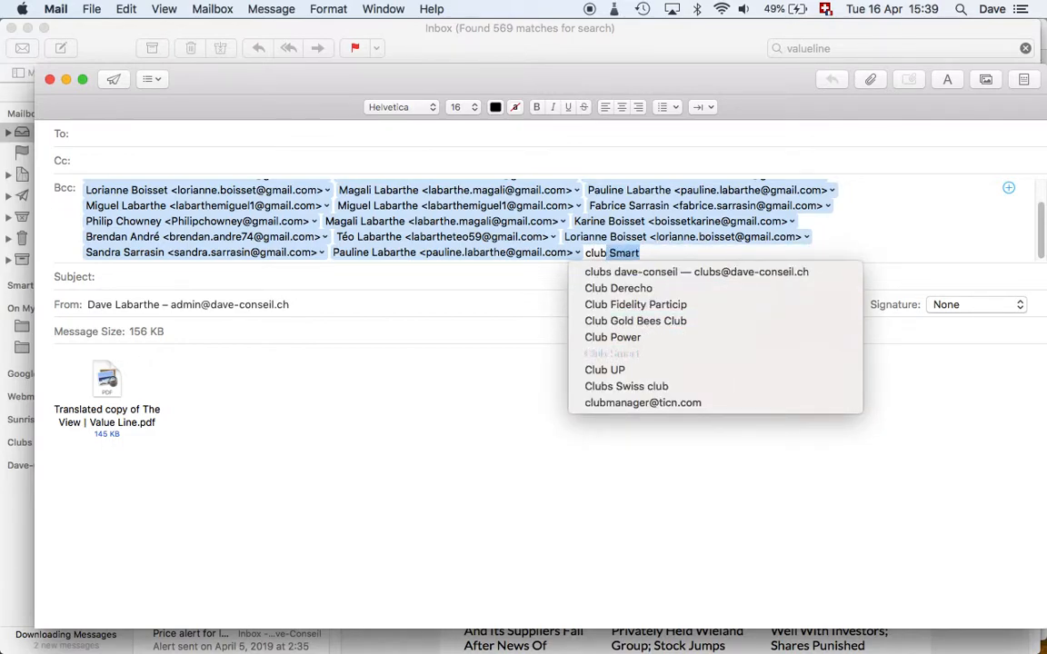
key(Return)
- Add "Club Smart" once more at the end of the blind-copy recipients
scroll(873, 247, down, 3)
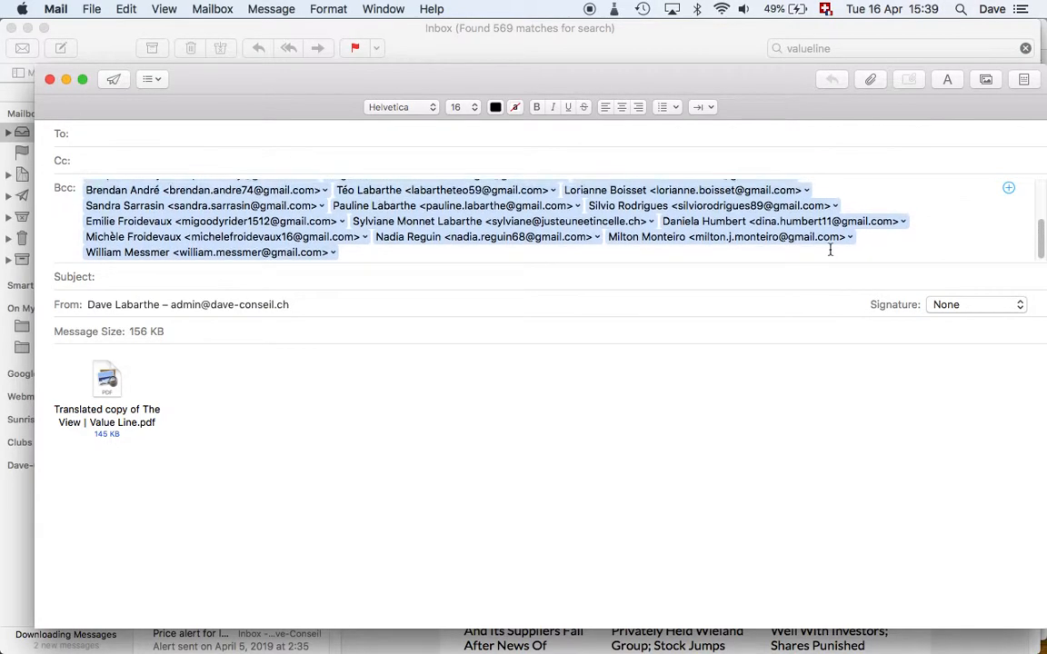
text(clubs)
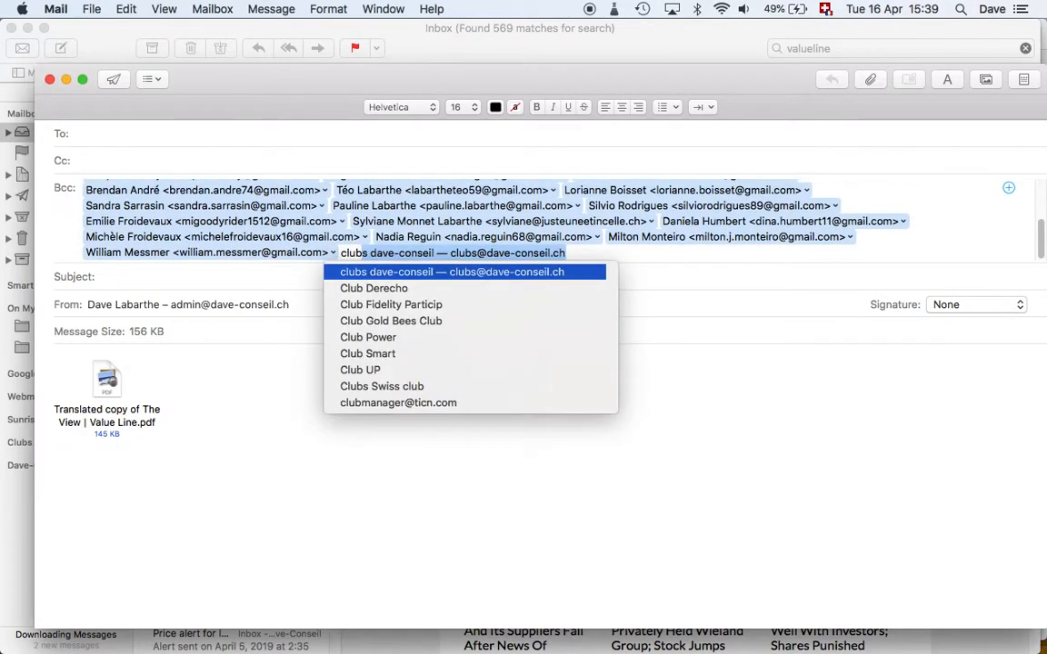
key(Down)
key(Down)
key(Down)
key(Down)
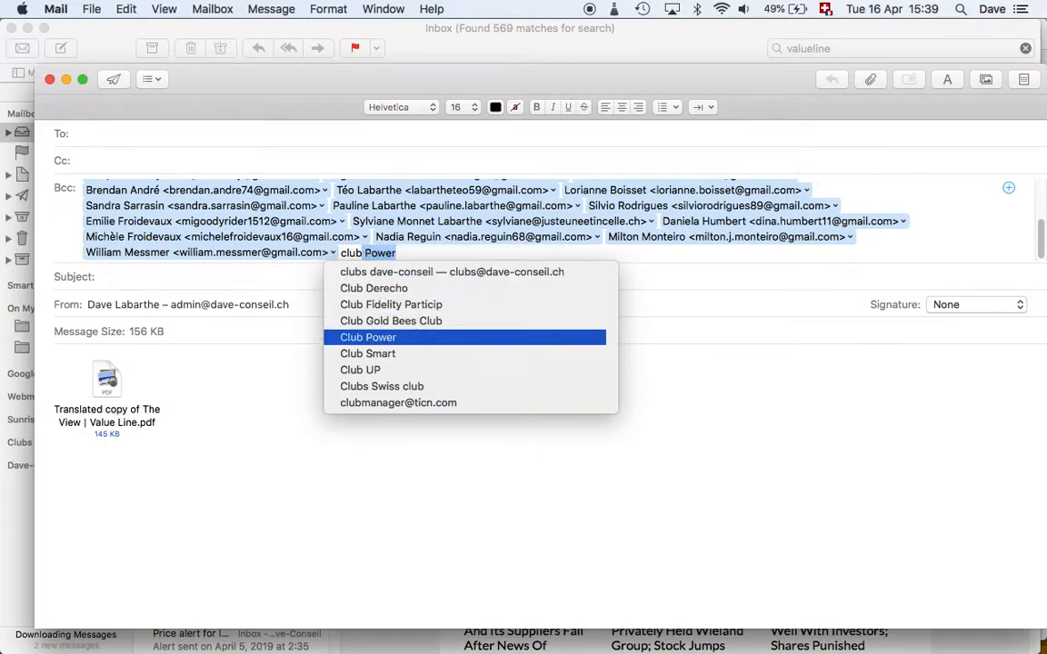
key(Down)
key(Return)
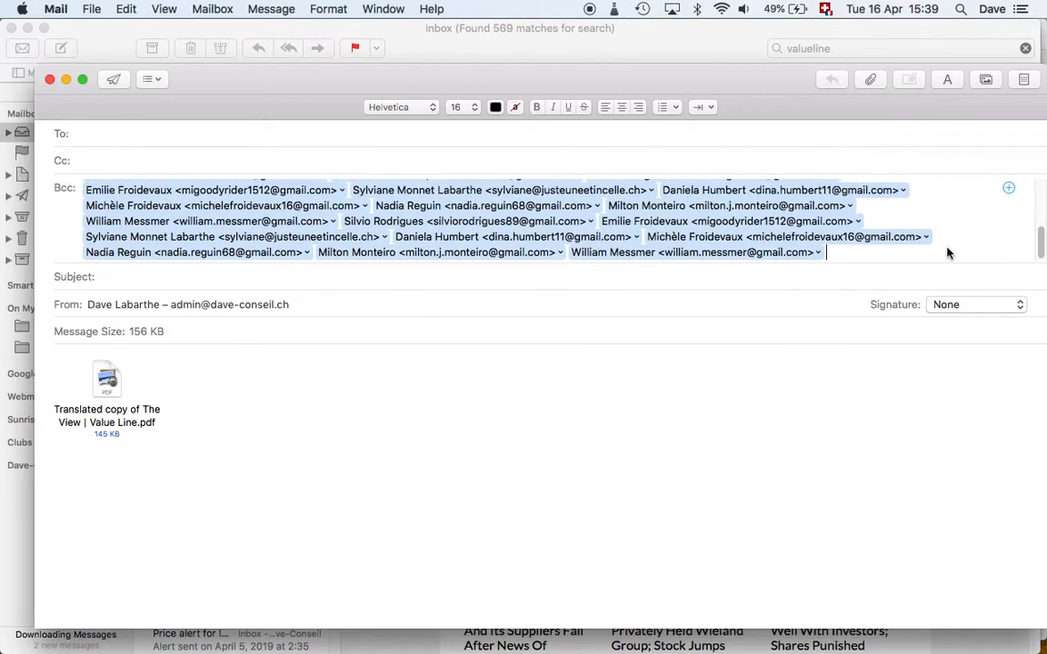
- Remove all recipients from the message's blind-copy field
key(shift+Up)
key(shift+Up)
key(shift+Up)
key(shift+Up)
key(shift+Up)
key(shift+Up)
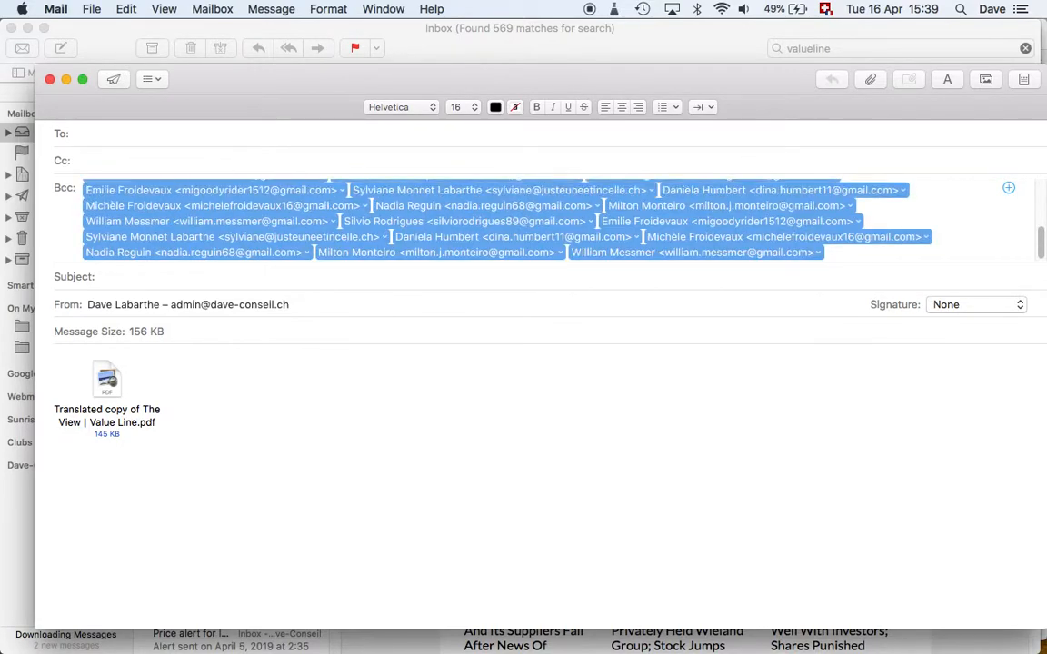
key(BackSpace)
key(shift+Up)
key(BackSpace)
- Add the "Clubs Swiss club" contact group to the message's blind-copy recipients
text(club)
key(Down)
key(Down)
key(Down)
key(Down)
key(Down)
key(Down)
key(Down)
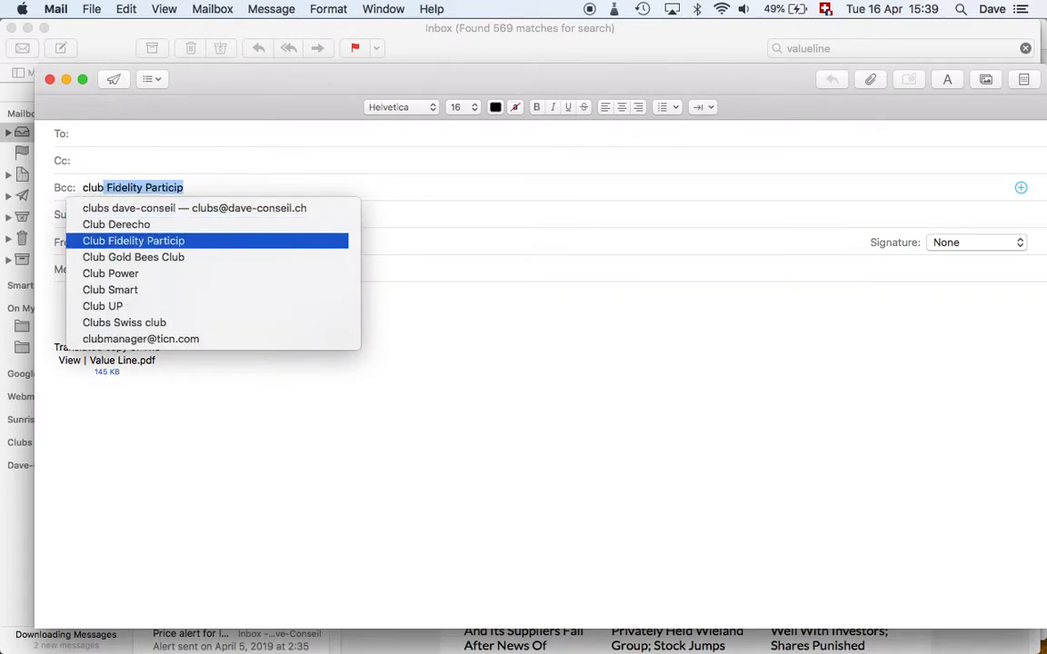
key(Down)
key(Up)
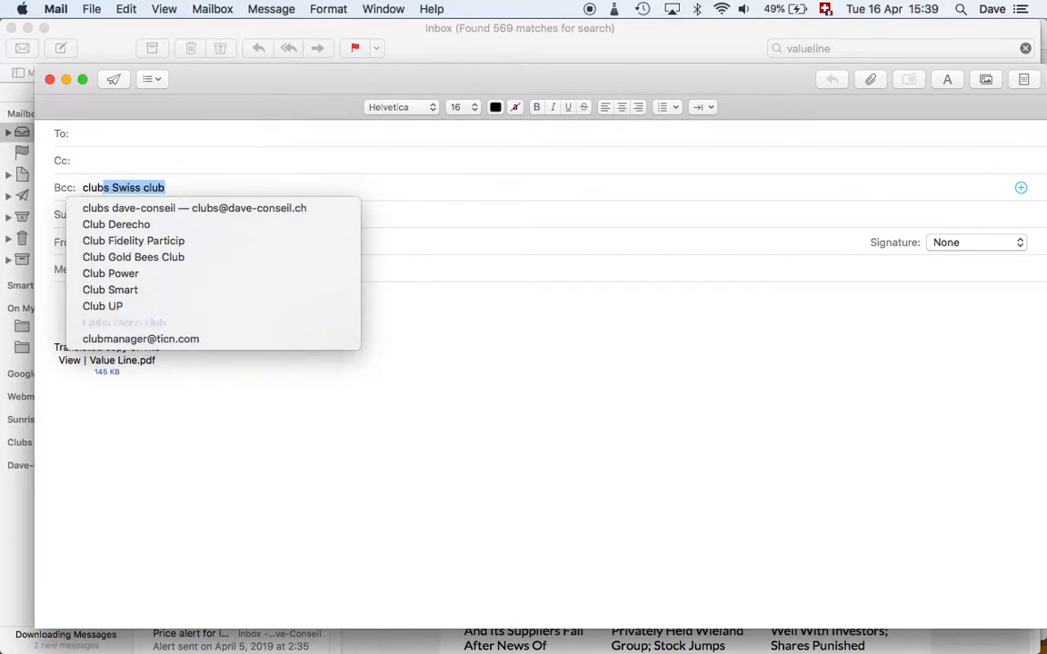
key(Return)
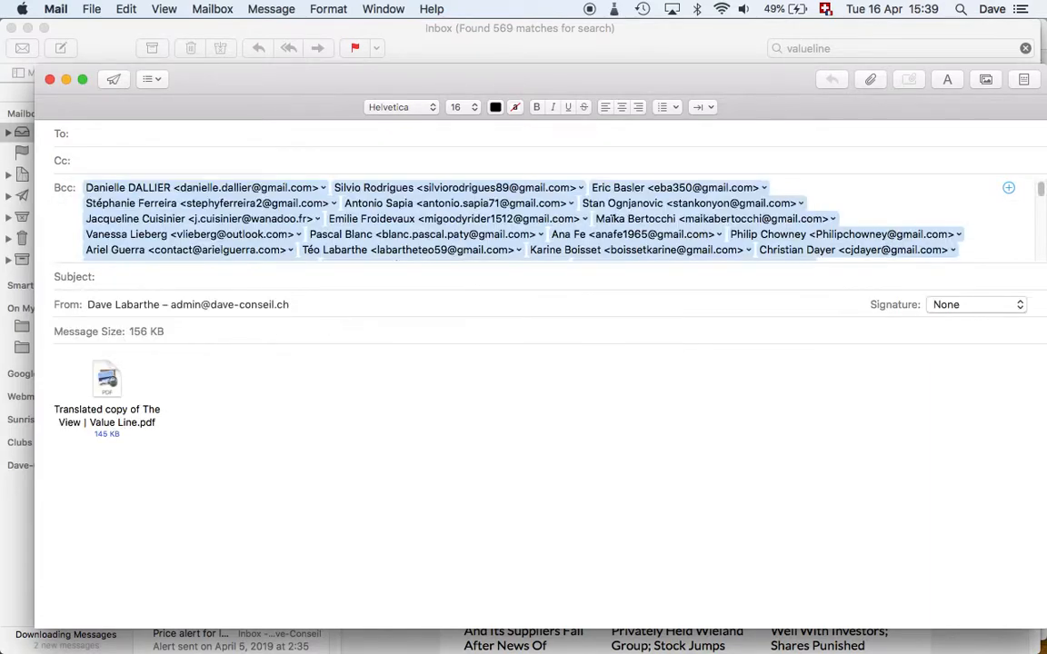
- Set the message subject to "News USA - VL 1904"
scroll(960, 212, down, 3)
scroll(960, 212, up, 5)
click(170, 278)
text(News USA - VL 19)
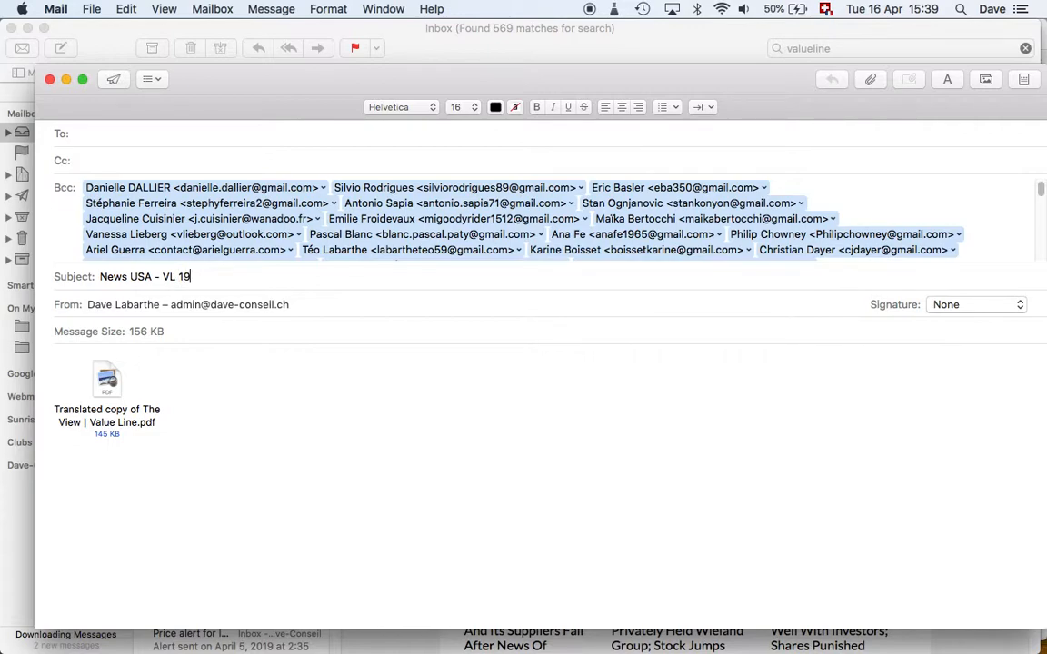
text(04)
- Insert "Signature #3" into the message below the attached PDF
click(269, 420)
click(968, 309)
click(969, 329)
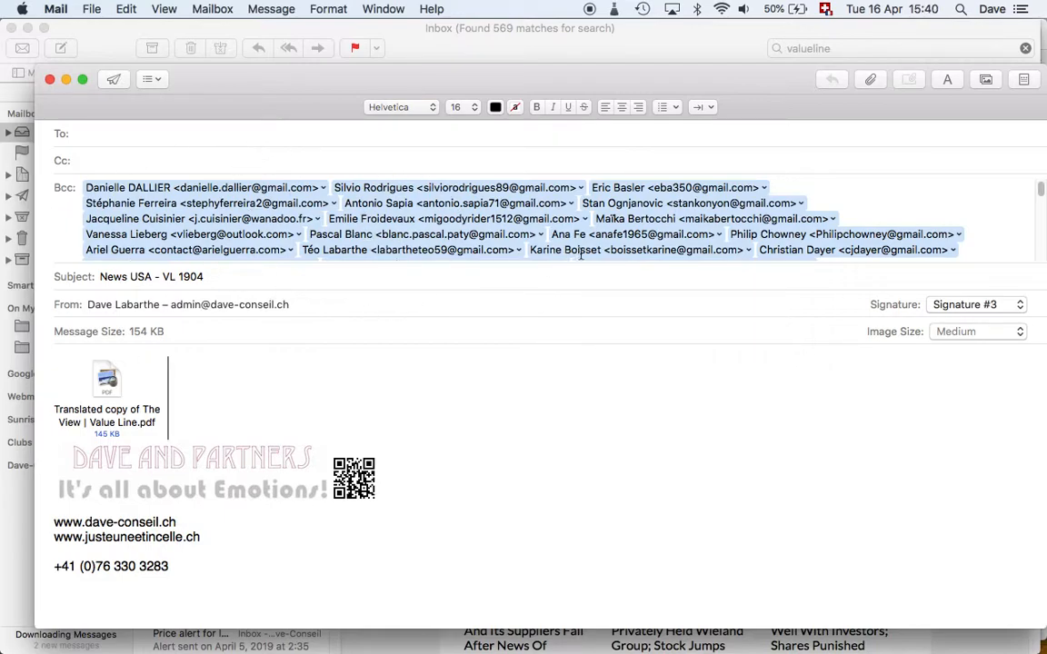
- Move the message window aside, close it and save the message as a draft
drag(235, 79, 1042, 110)
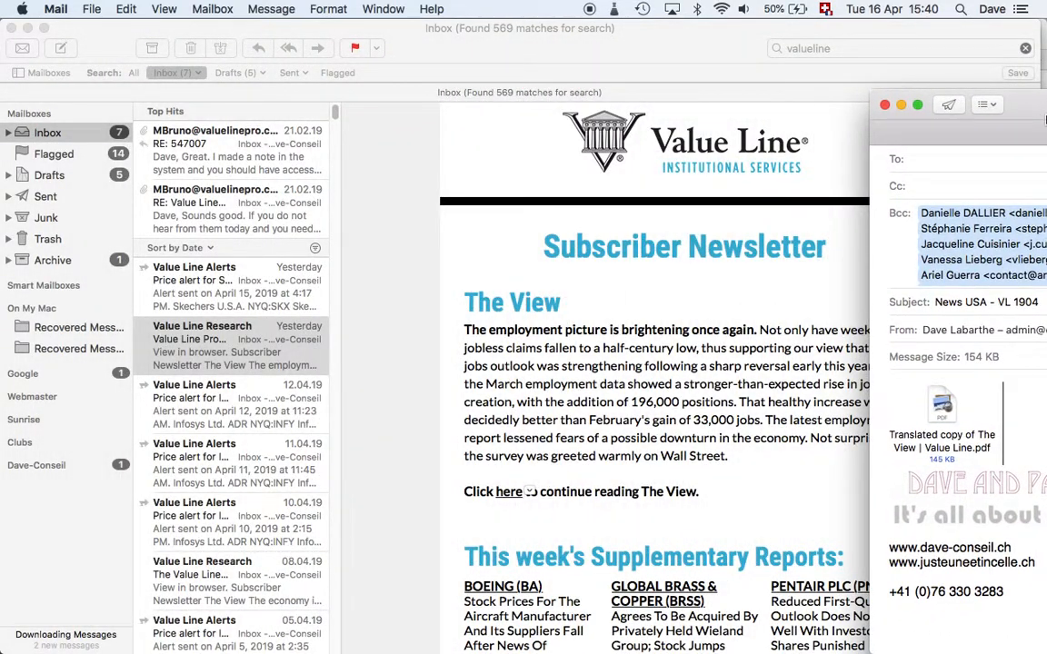
drag(889, 139, 709, 107)
click(709, 107)
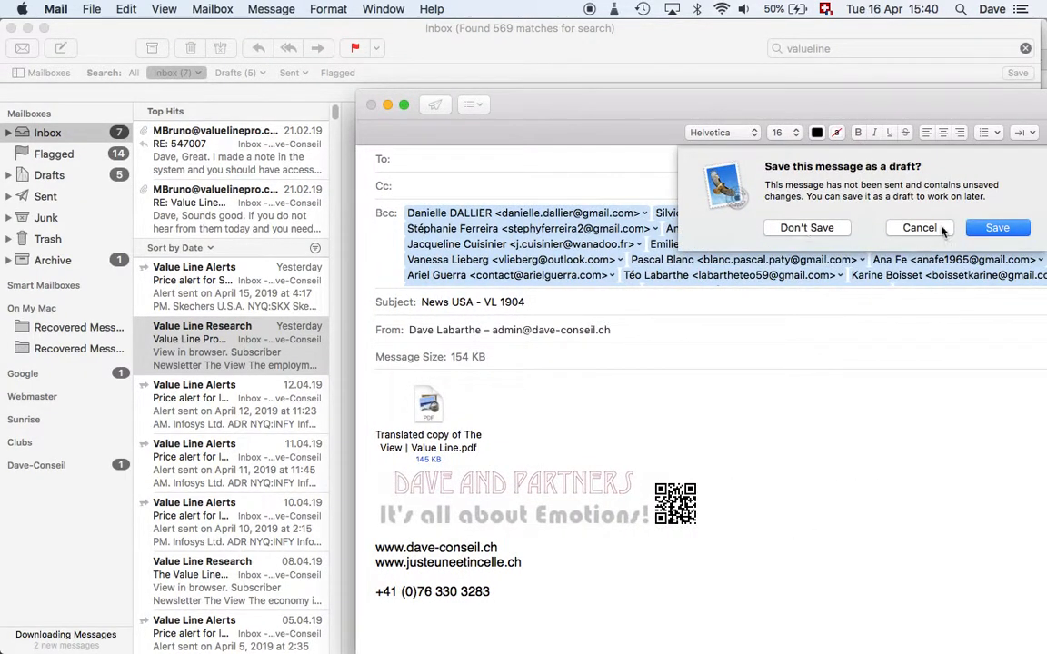
click(984, 228)
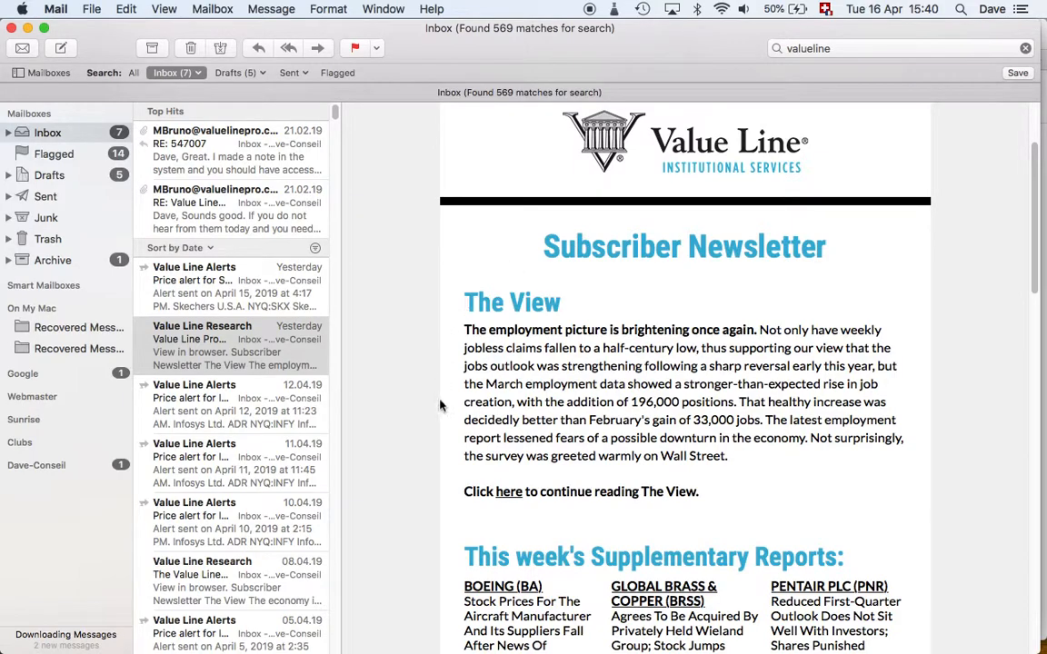
mouse_move(356, 627)
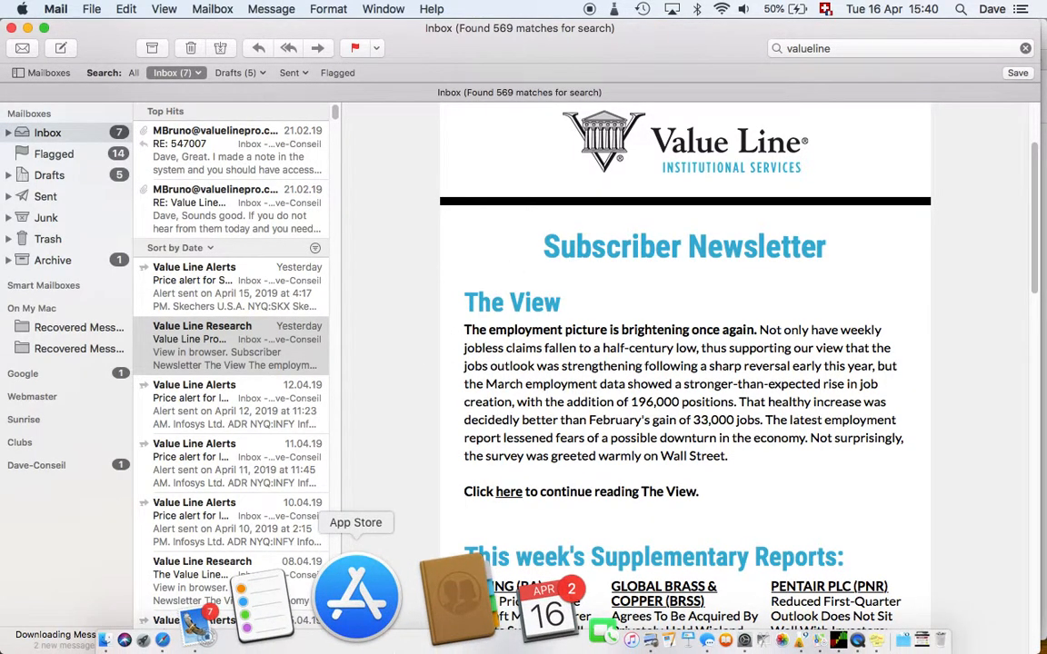